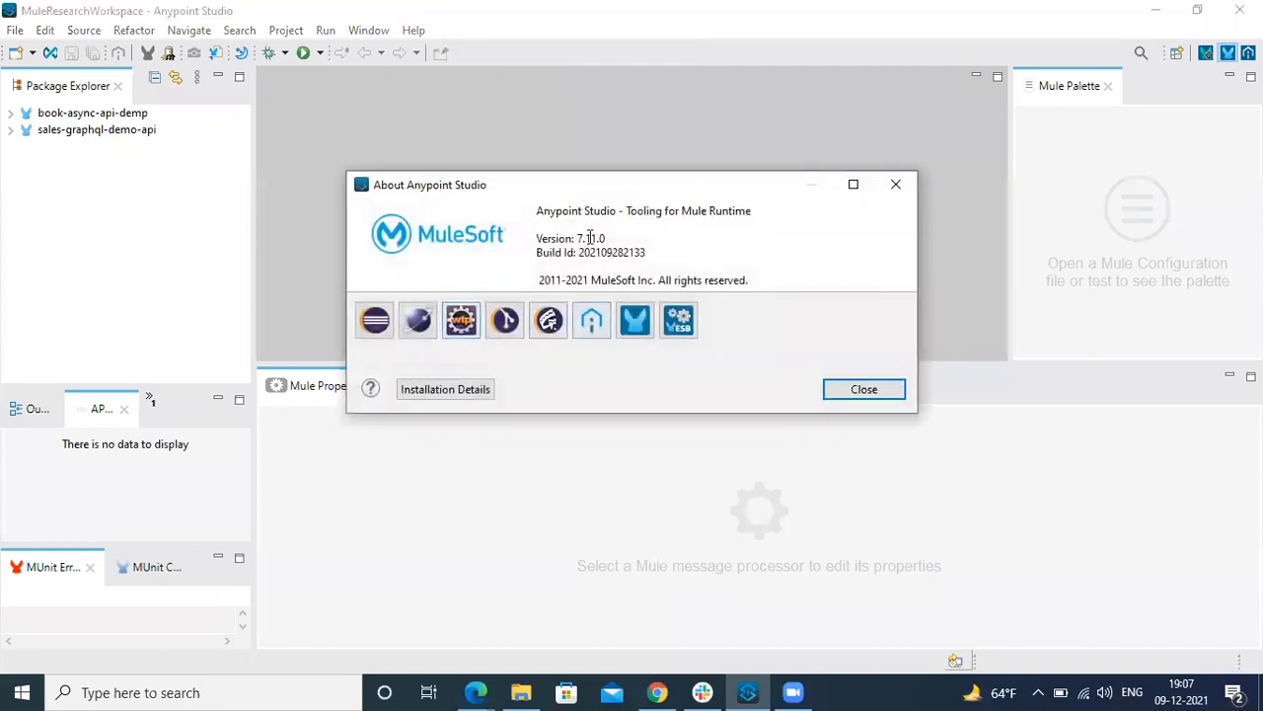
# Step: Close the About dialog and start an import of Projects from Git (with smart import)
pyautogui.click(861, 394)
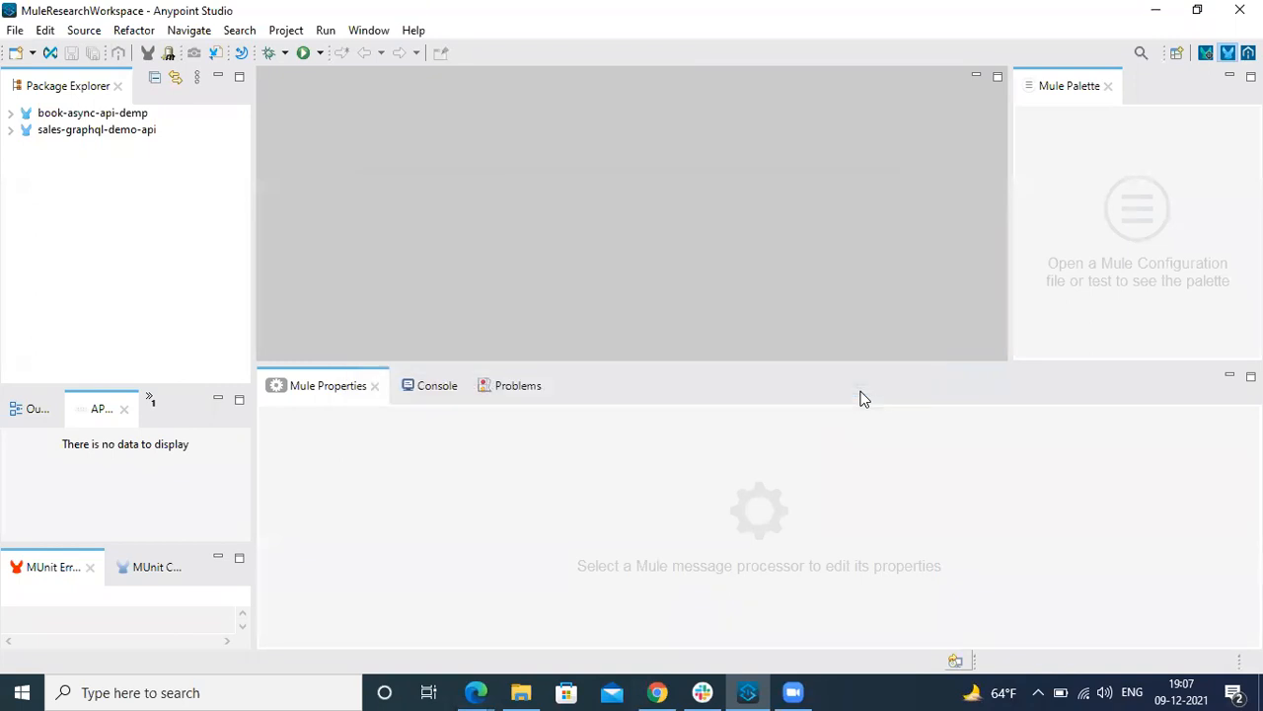
pyautogui.rightClick(90, 207)
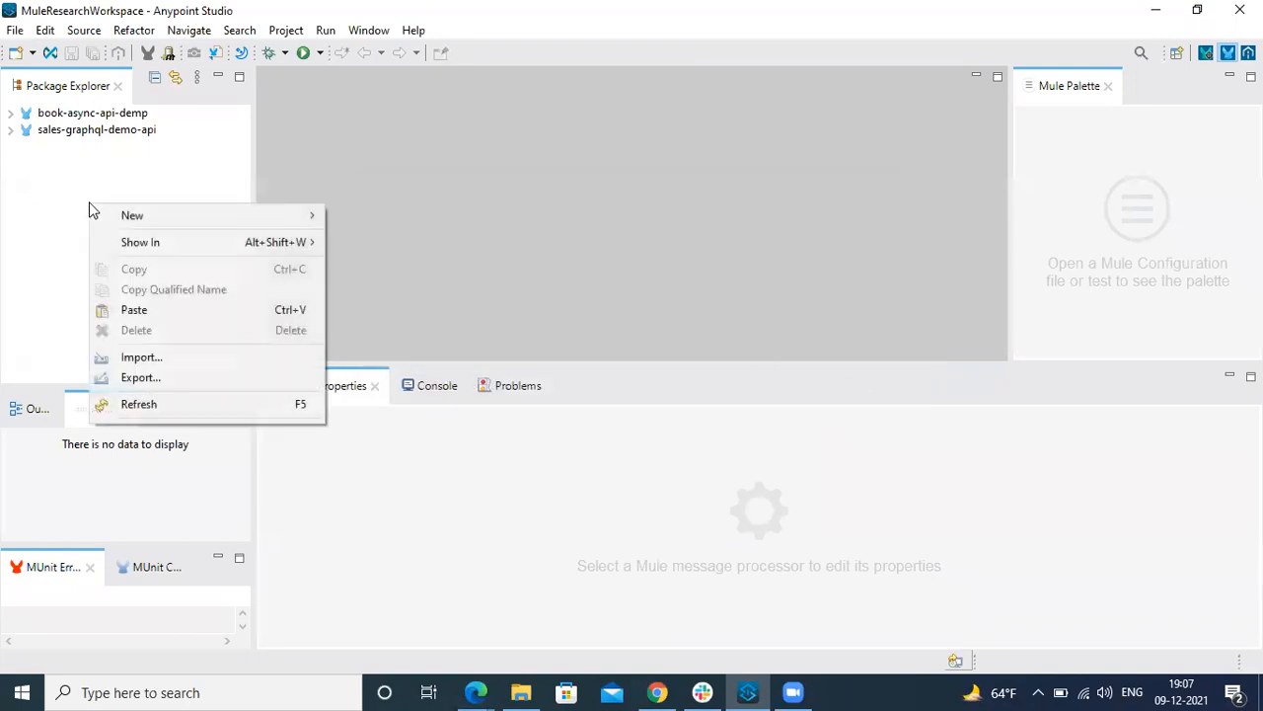
pyautogui.click(231, 357)
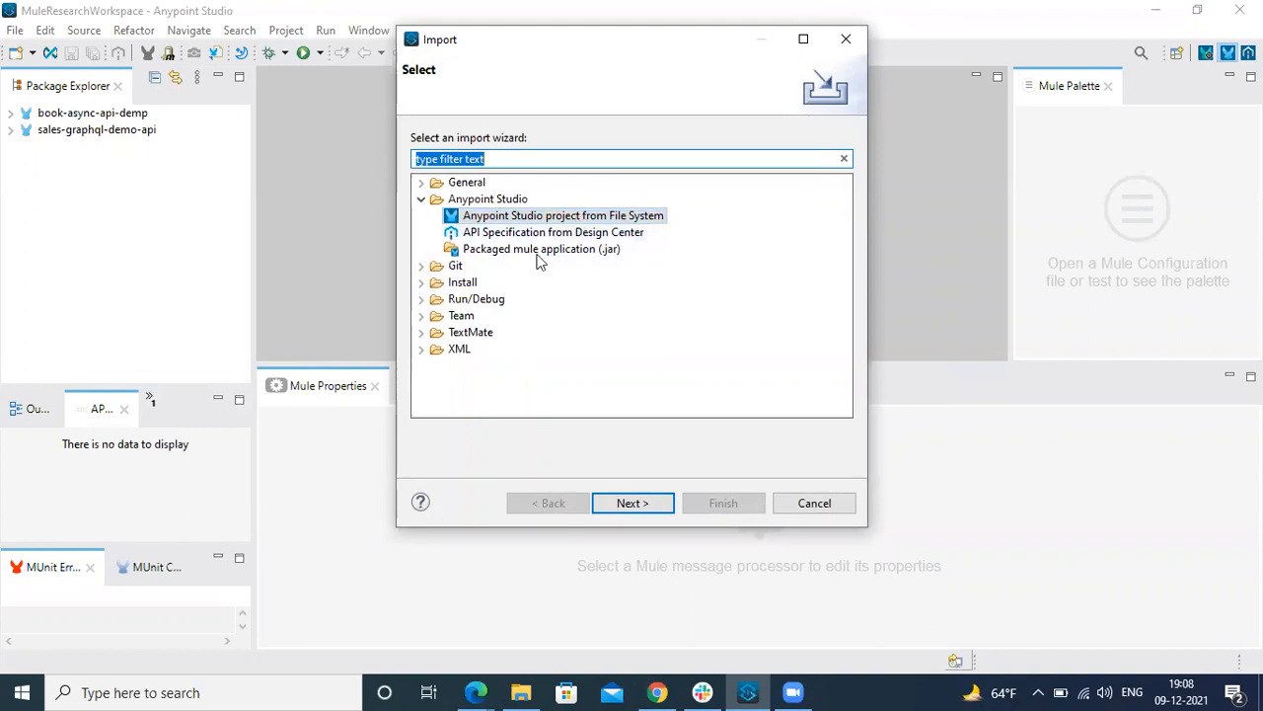
pyautogui.click(422, 265)
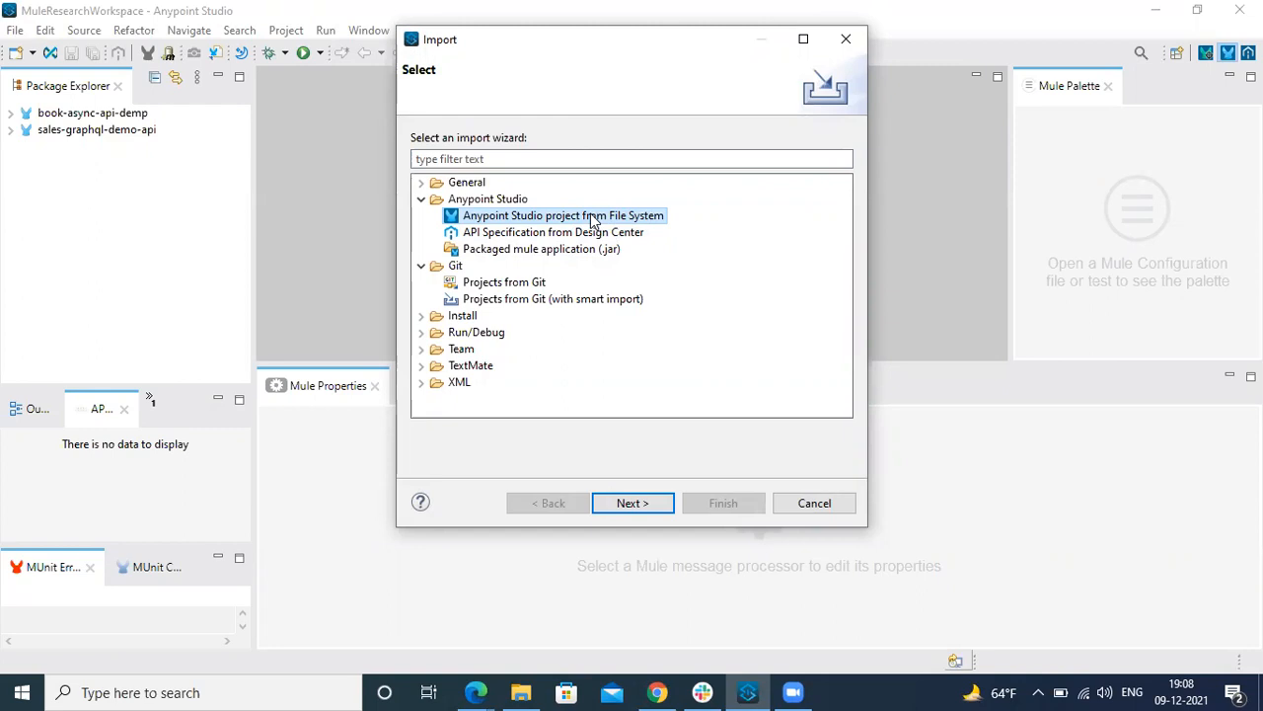
pyautogui.click(583, 302)
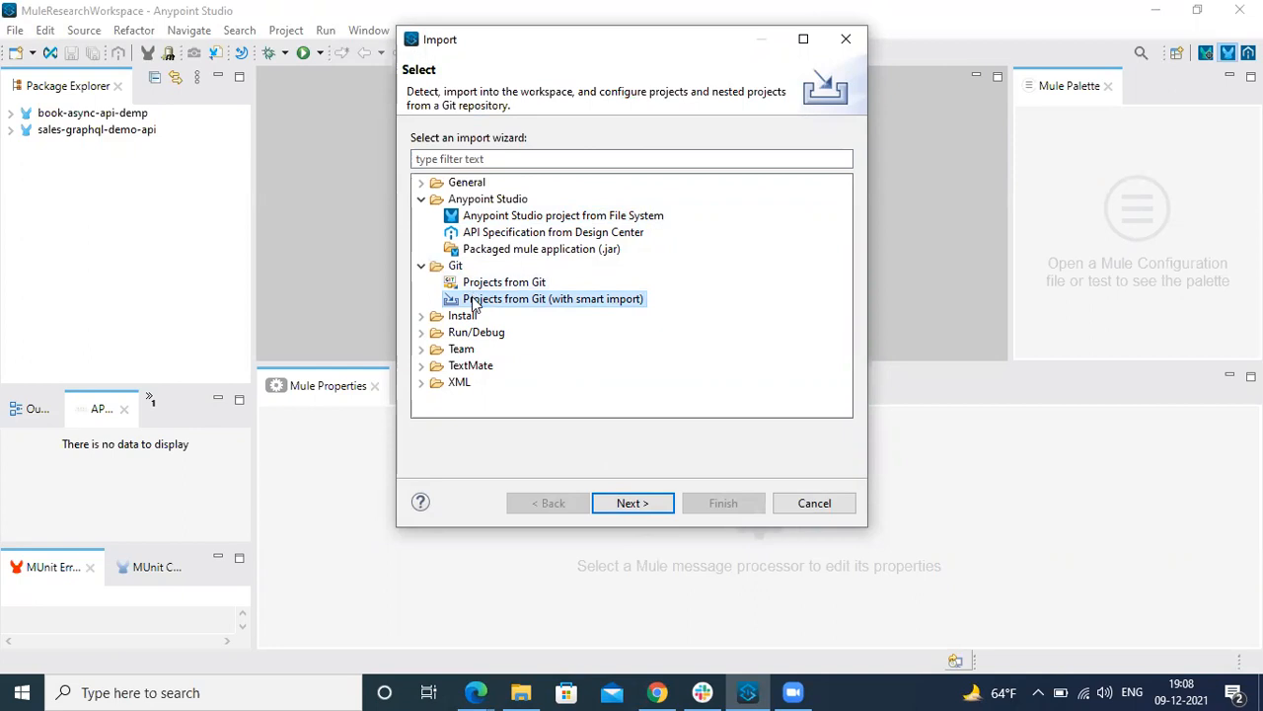
# Step: Choose Clone URI to reach the source repository page, then bring up the browser
pyautogui.click(633, 504)
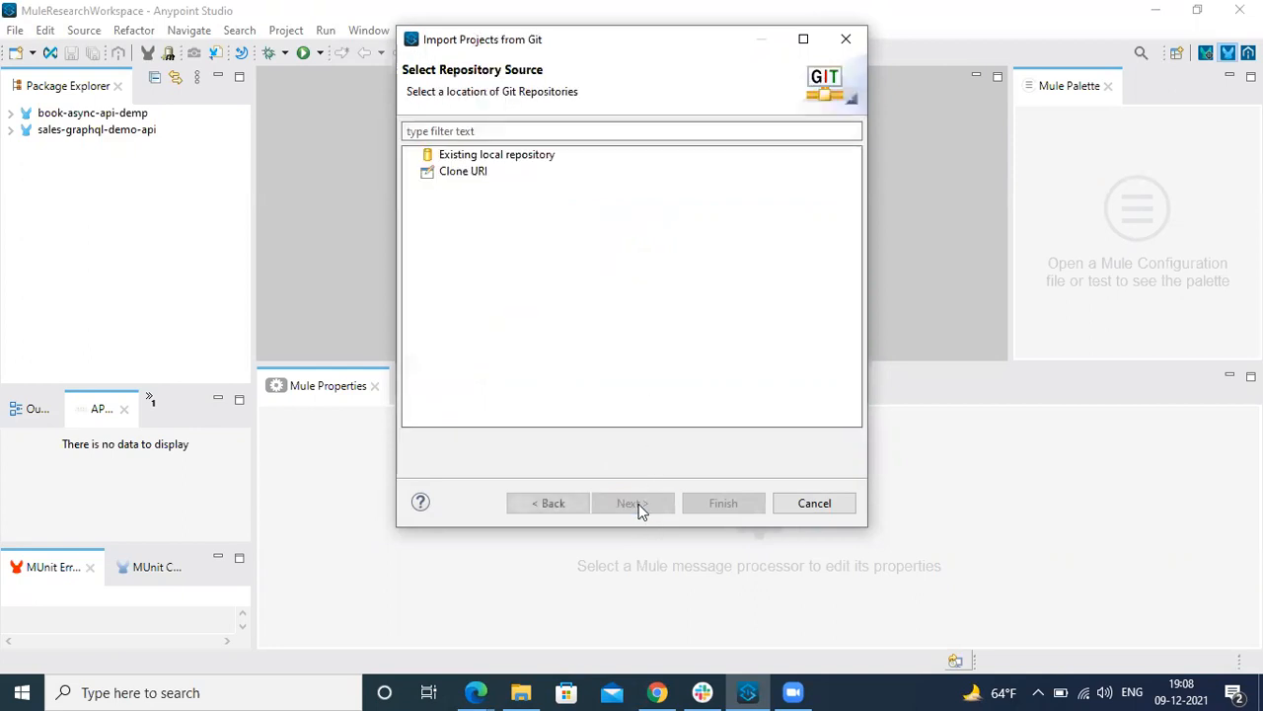
pyautogui.click(474, 174)
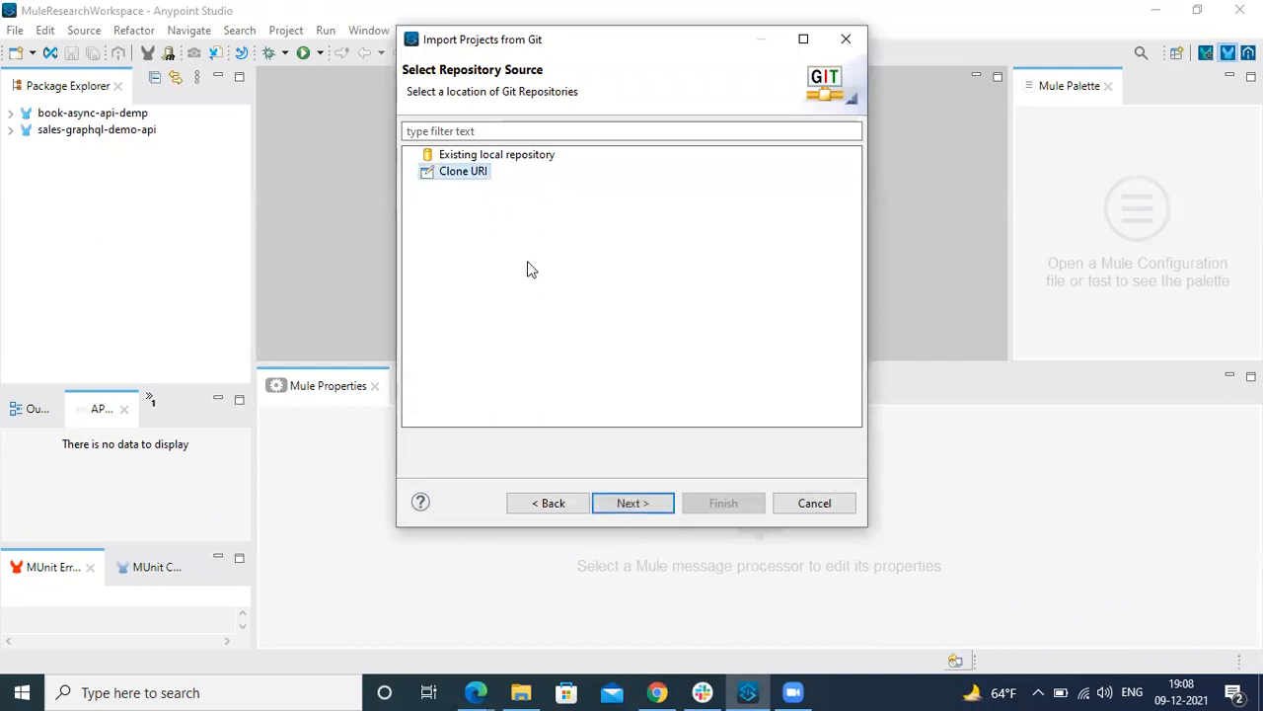
pyautogui.click(638, 506)
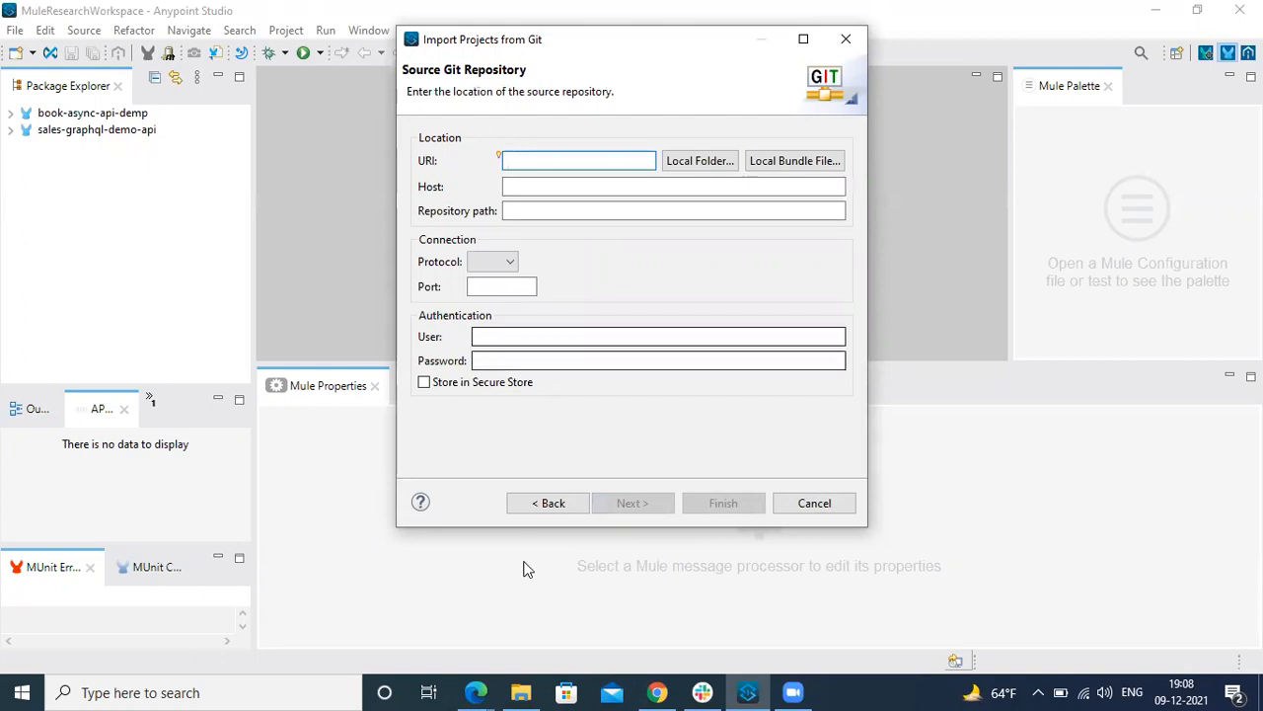
pyautogui.click(476, 691)
# Step: Open the world-timezone-api folder in the GitHub MuleESBRepo tab, copy its URL, and return to Studio
pyautogui.click(548, 616)
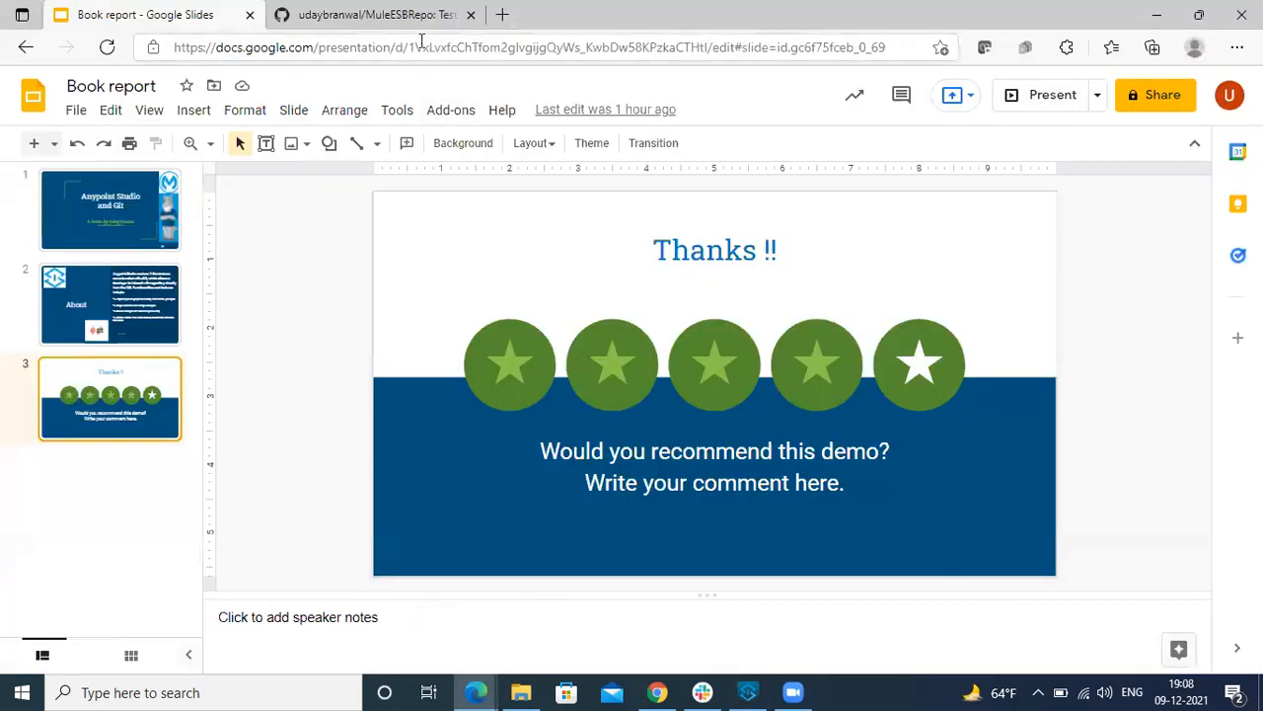
pyautogui.click(393, 14)
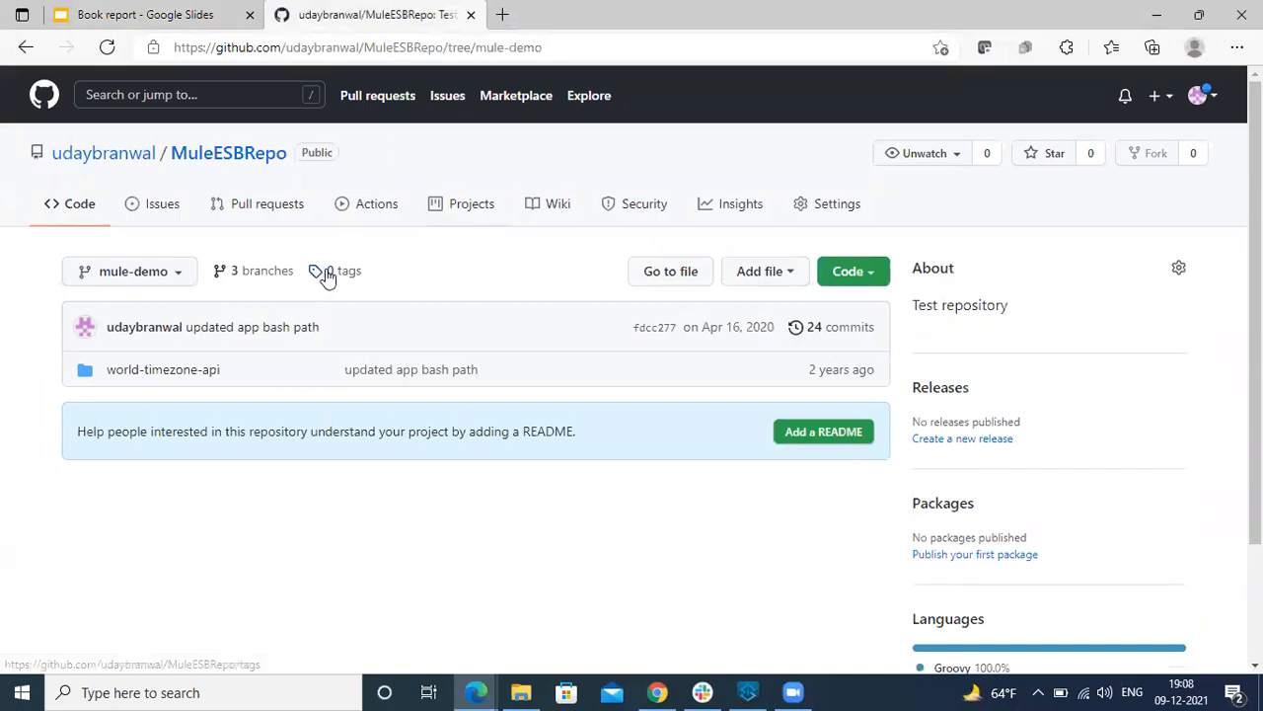
pyautogui.click(187, 372)
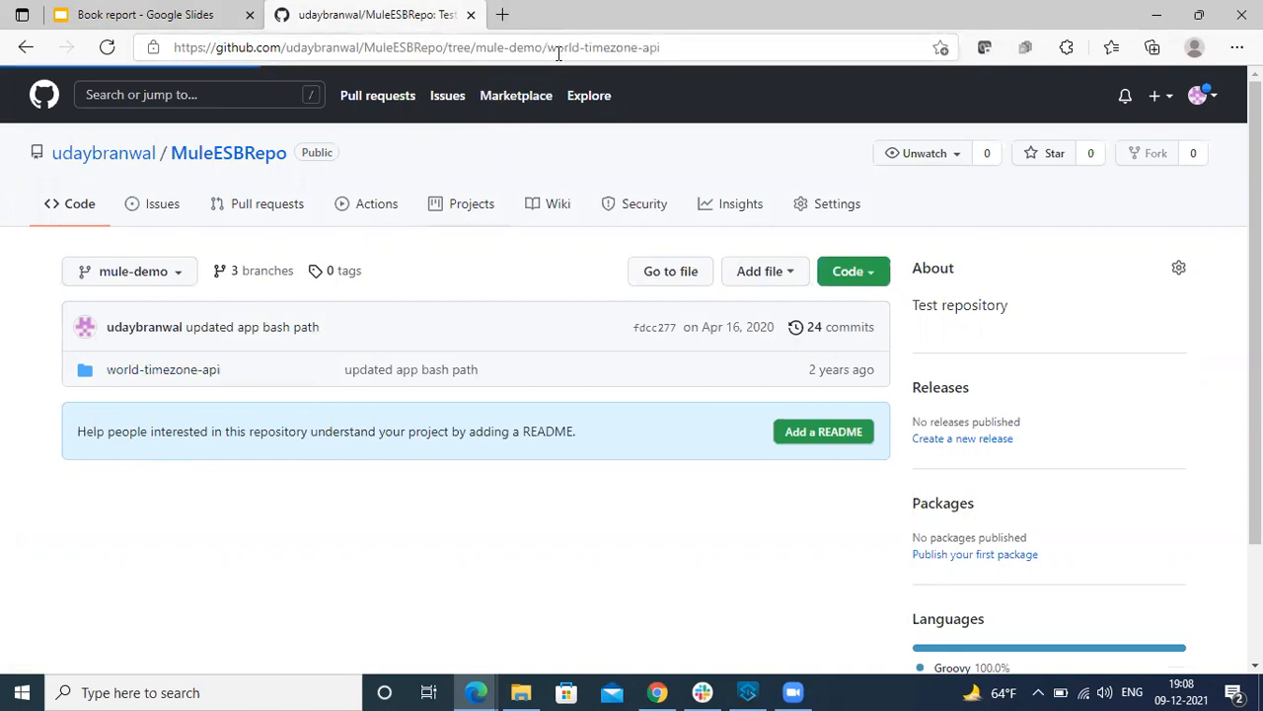
pyautogui.click(609, 50)
pyautogui.hotkey('ctrl', 'c')
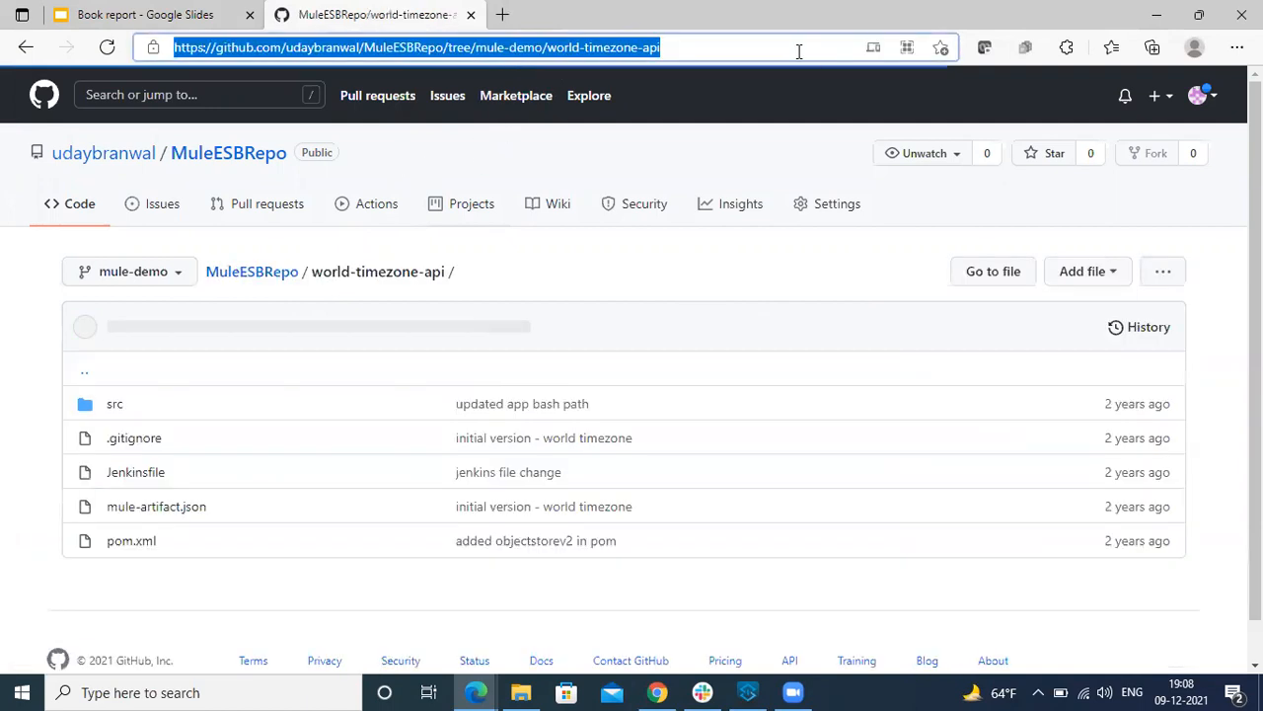
pyautogui.click(750, 692)
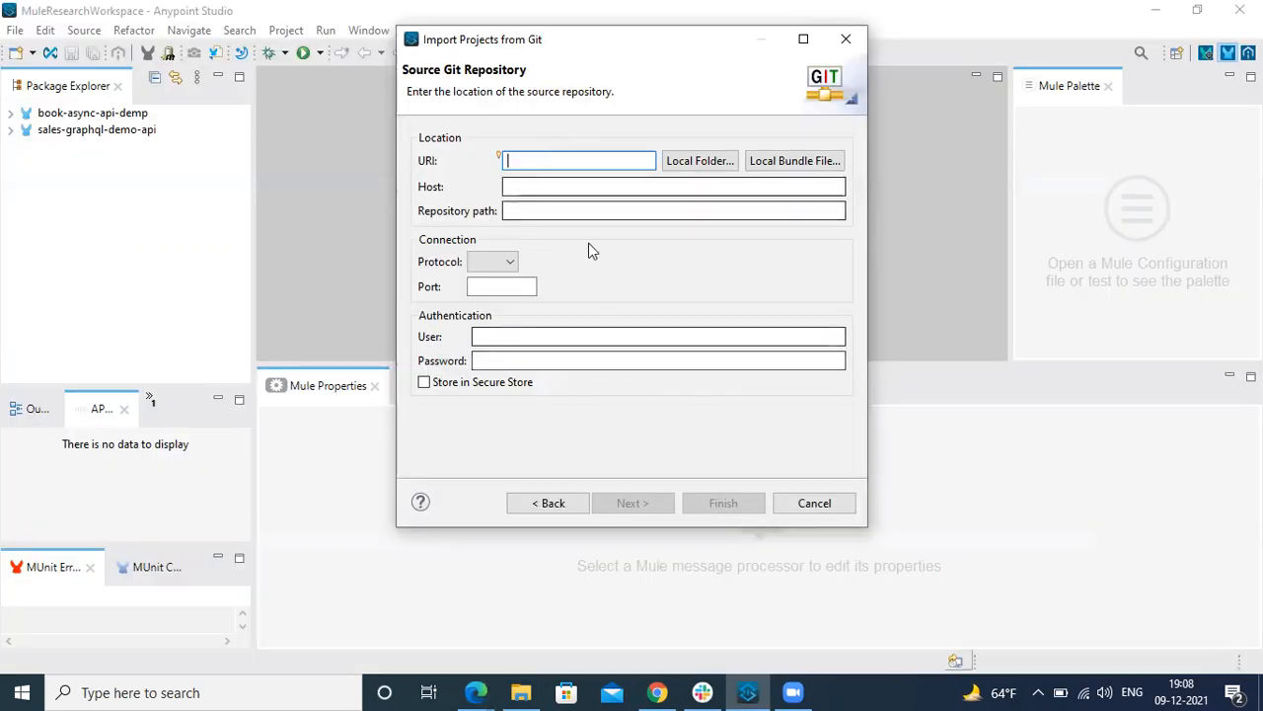
# Step: Paste the world-timezone-api URL as the clone URI and empty the User and Password fields
pyautogui.hotkey('ctrl', 'v')
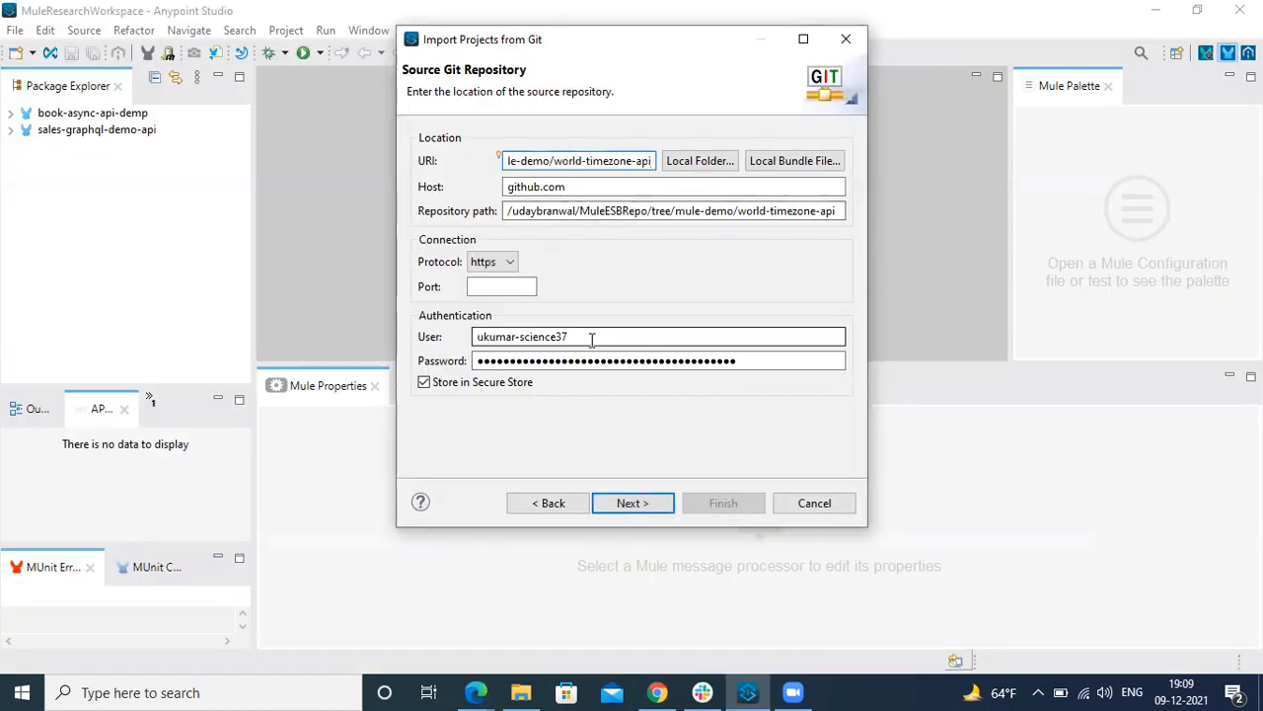
pyautogui.moveTo(756, 359); pyautogui.dragTo(473, 363)
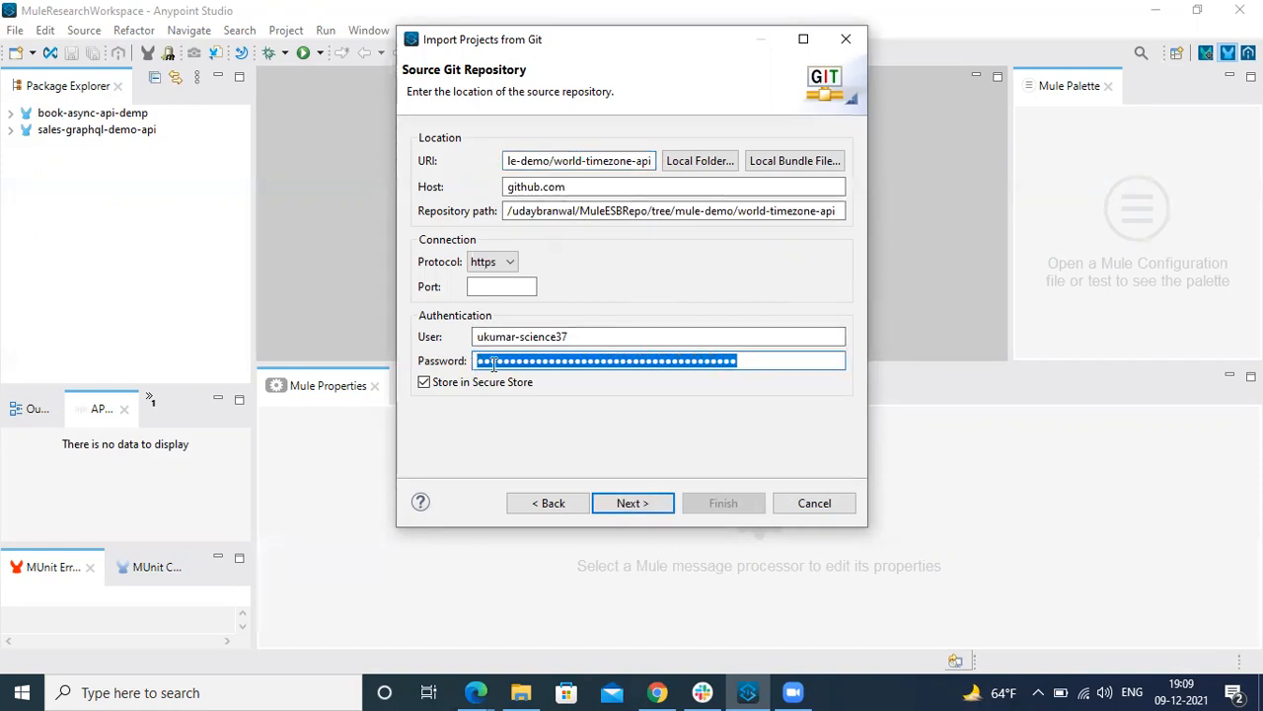
pyautogui.press('BackSpace')
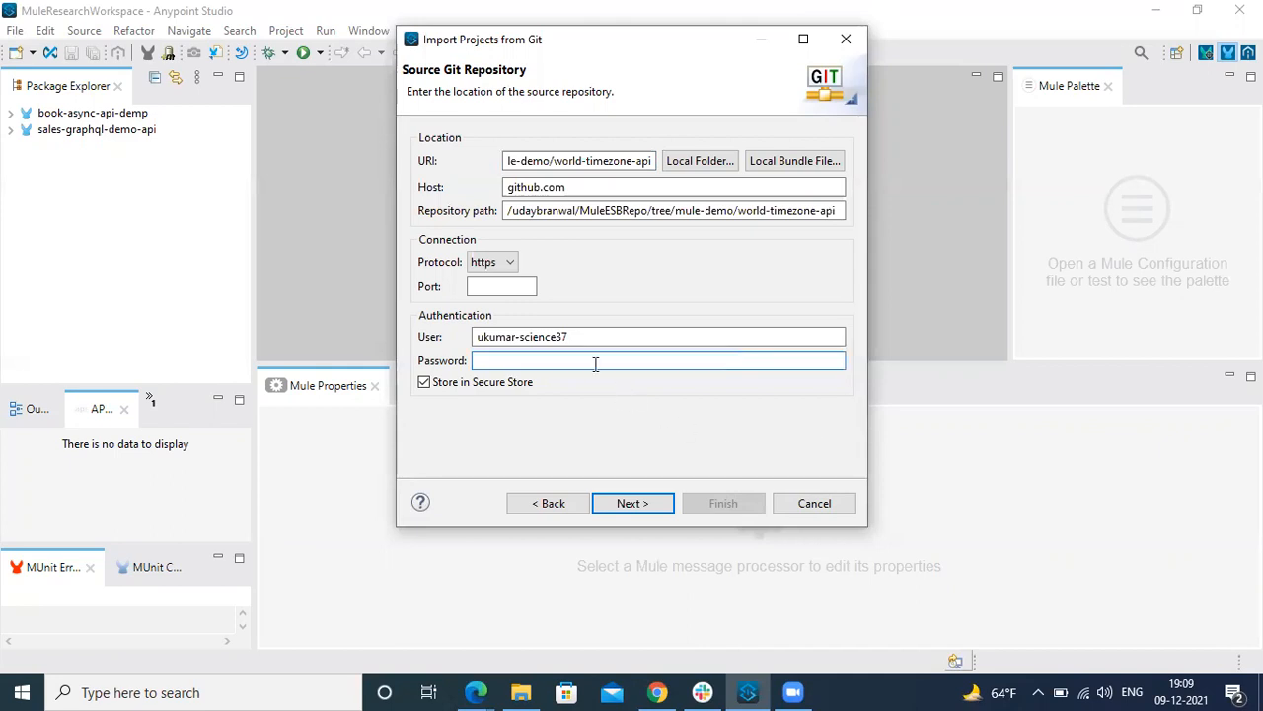
pyautogui.moveTo(586, 335); pyautogui.dragTo(475, 336)
pyautogui.press('BackSpace')
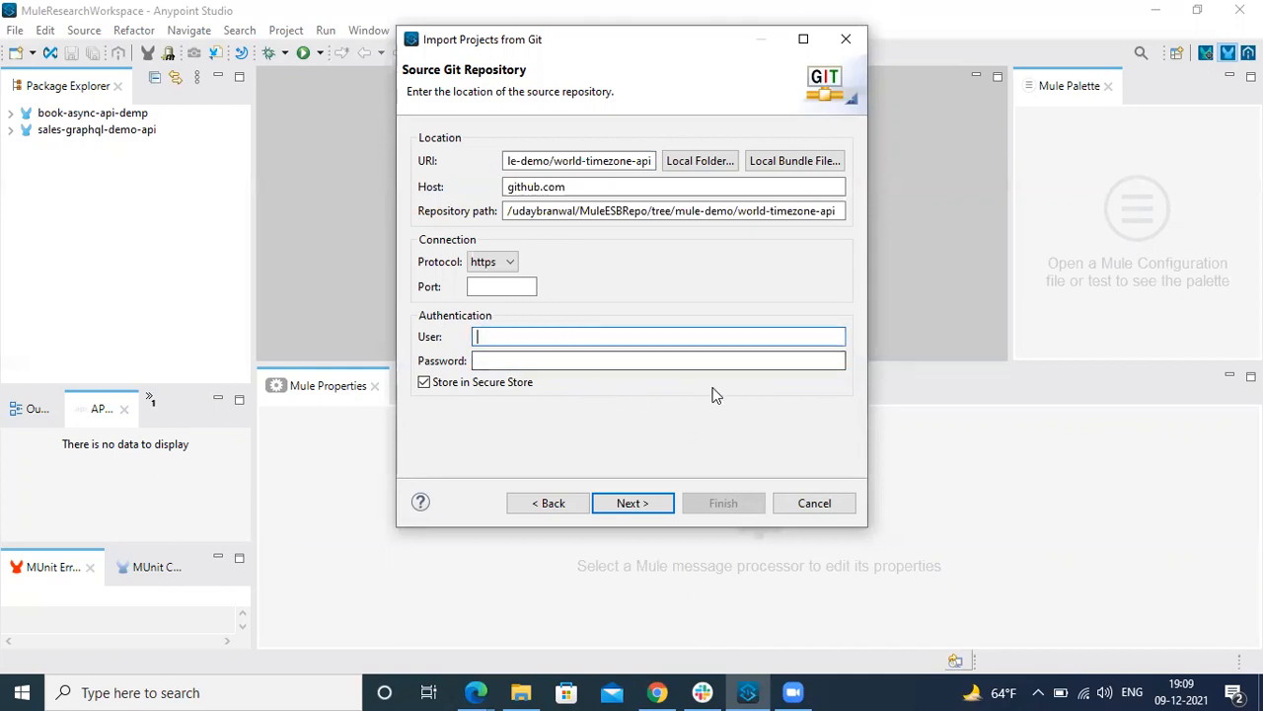
pyautogui.click(474, 691)
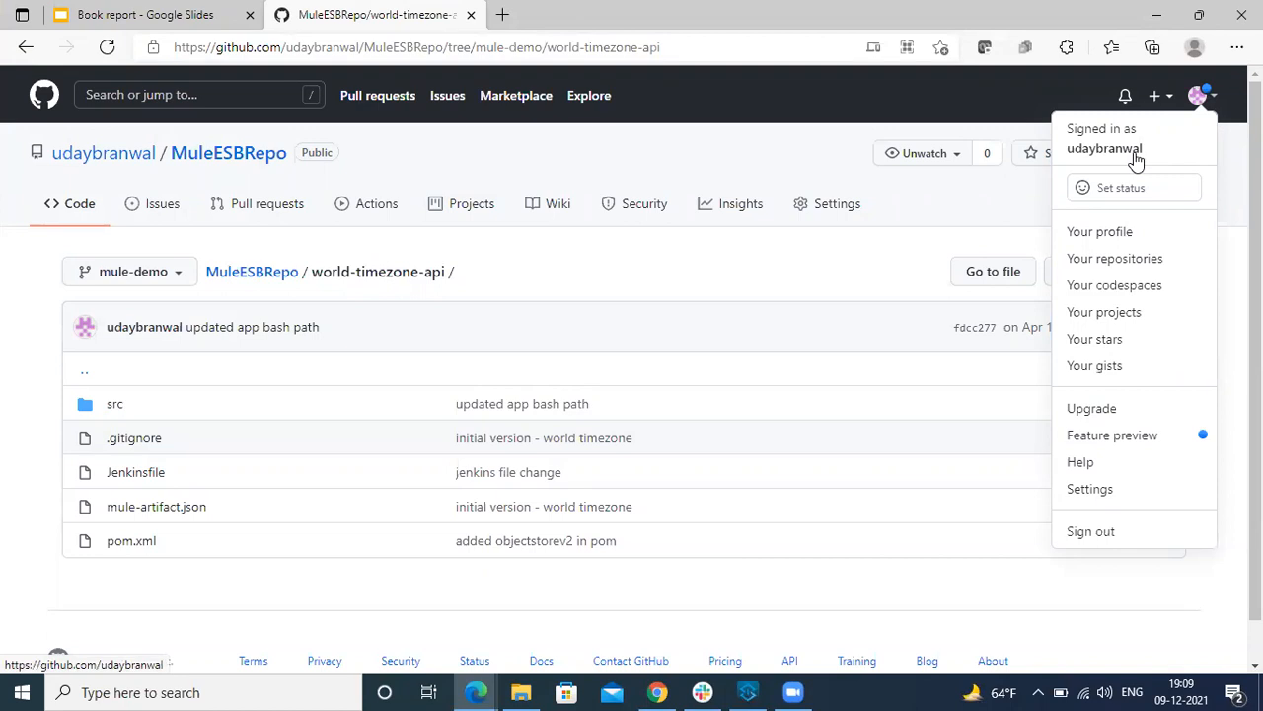
pyautogui.click(708, 85)
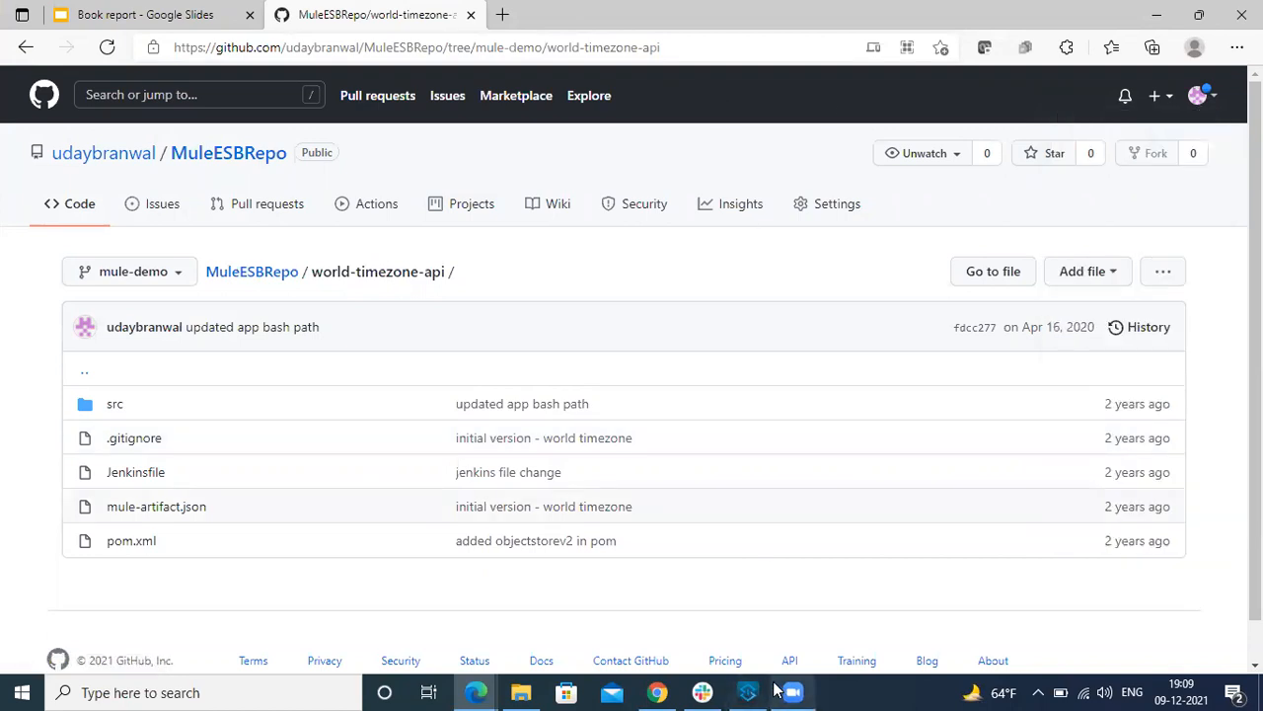
pyautogui.click(748, 692)
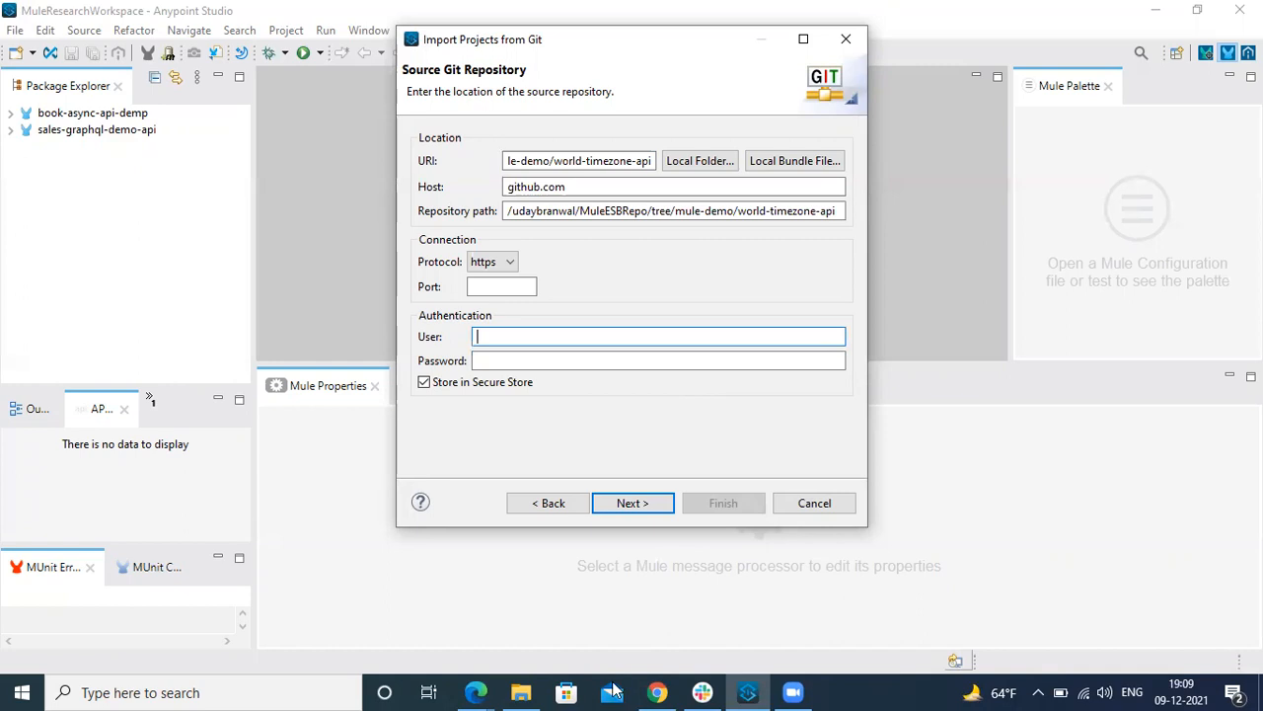
pyautogui.moveTo(476, 692)
pyautogui.click(584, 588)
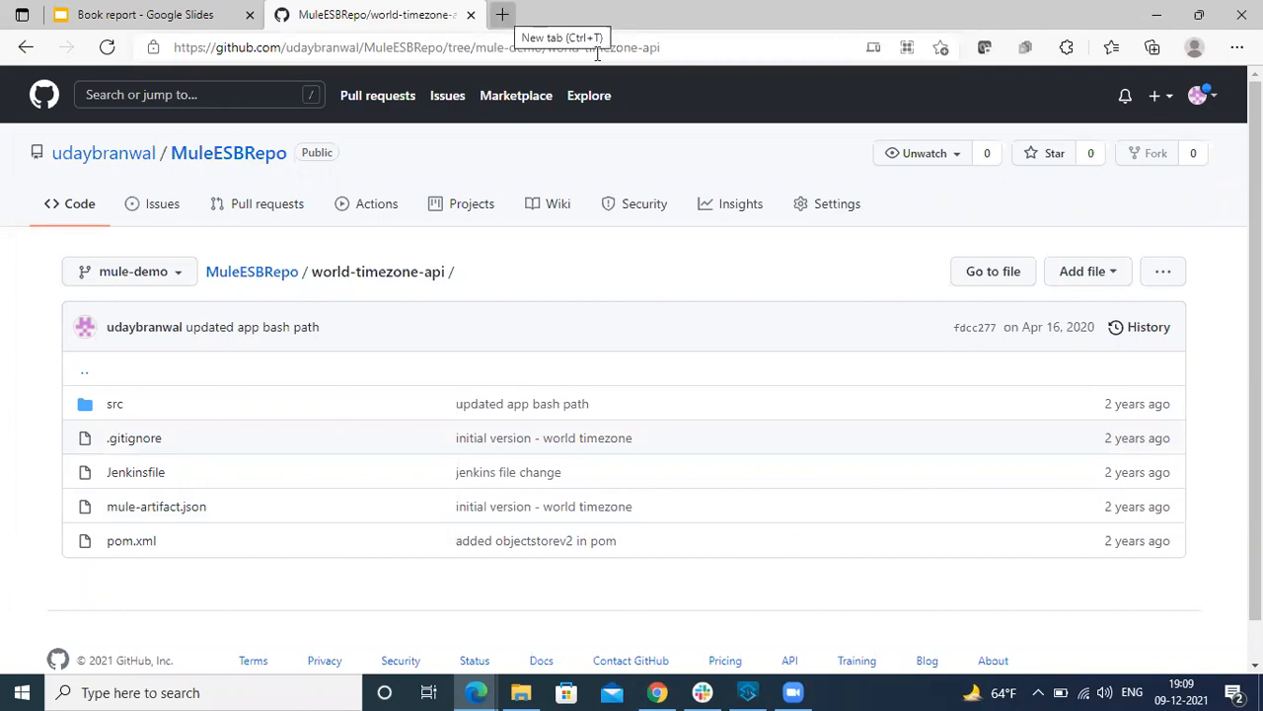
pyautogui.hotkey('ctrl', 't')
# Step: Try reaching the token page via the profile address plus '/tokens/new', then close the not-found tab
pyautogui.write('github.com')
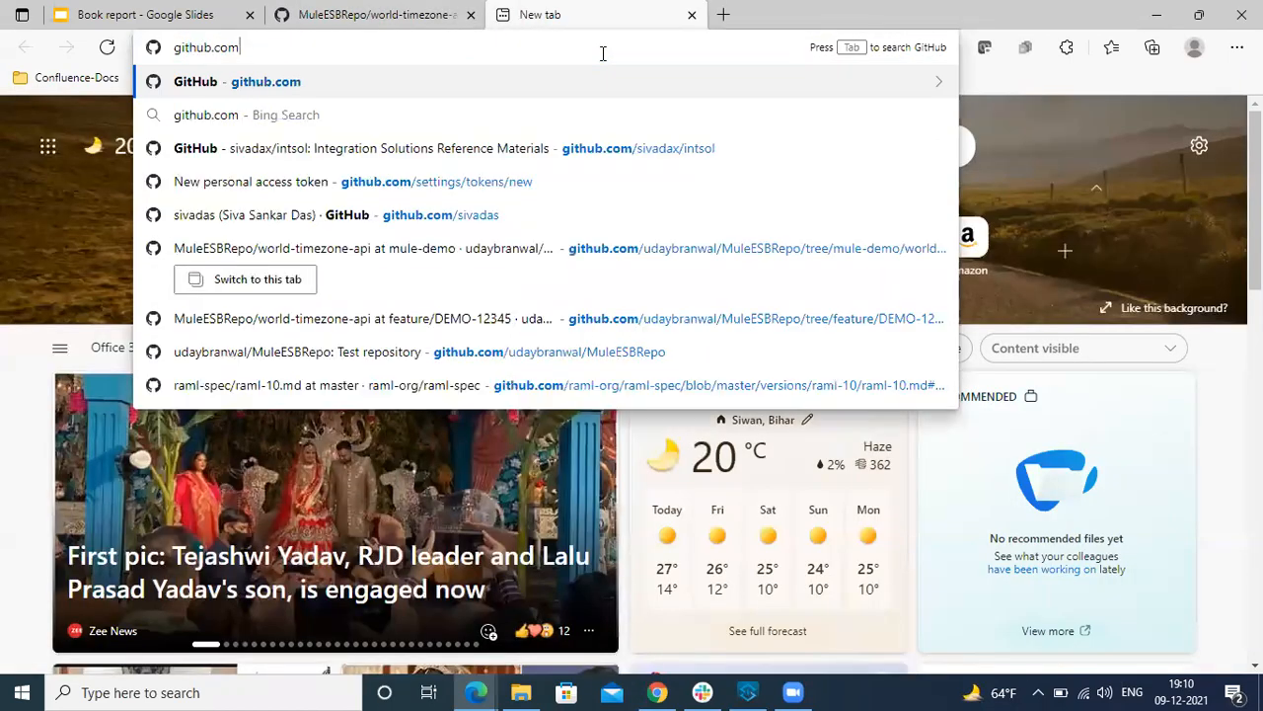
pyautogui.click(393, 17)
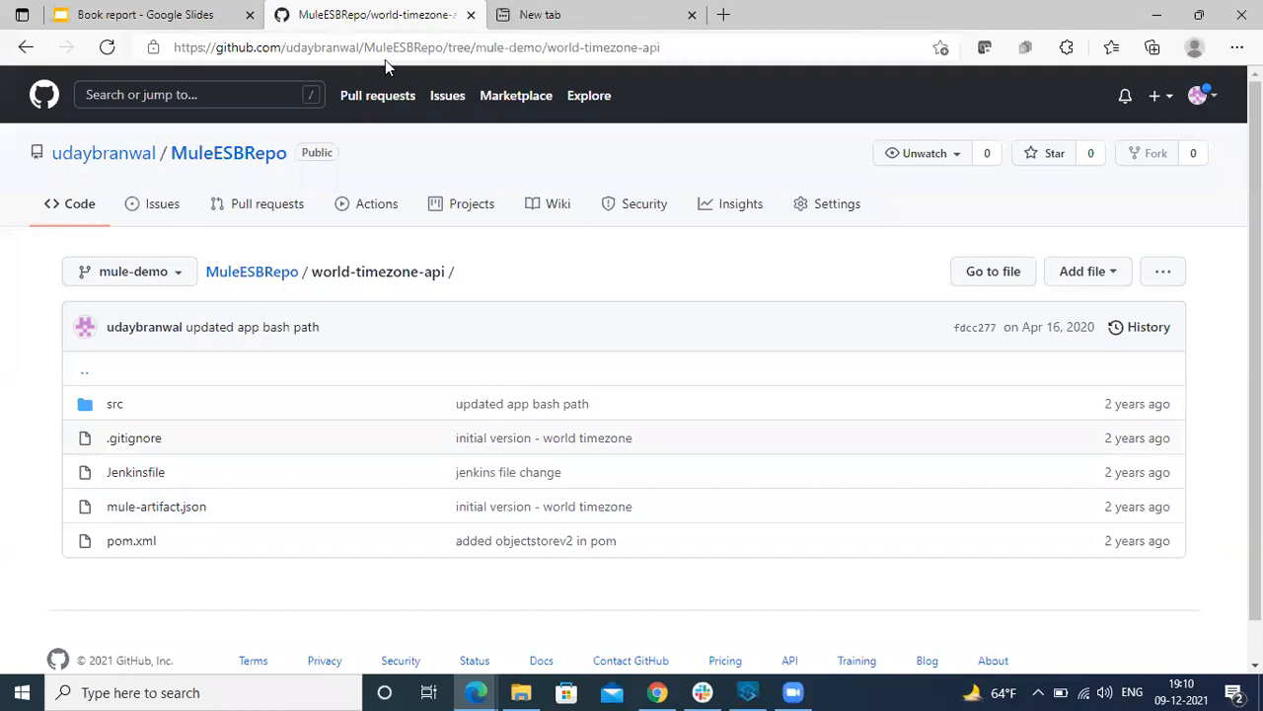
pyautogui.moveTo(359, 47); pyautogui.dragTo(173, 47)
pyautogui.hotkey('ctrl', 'c')
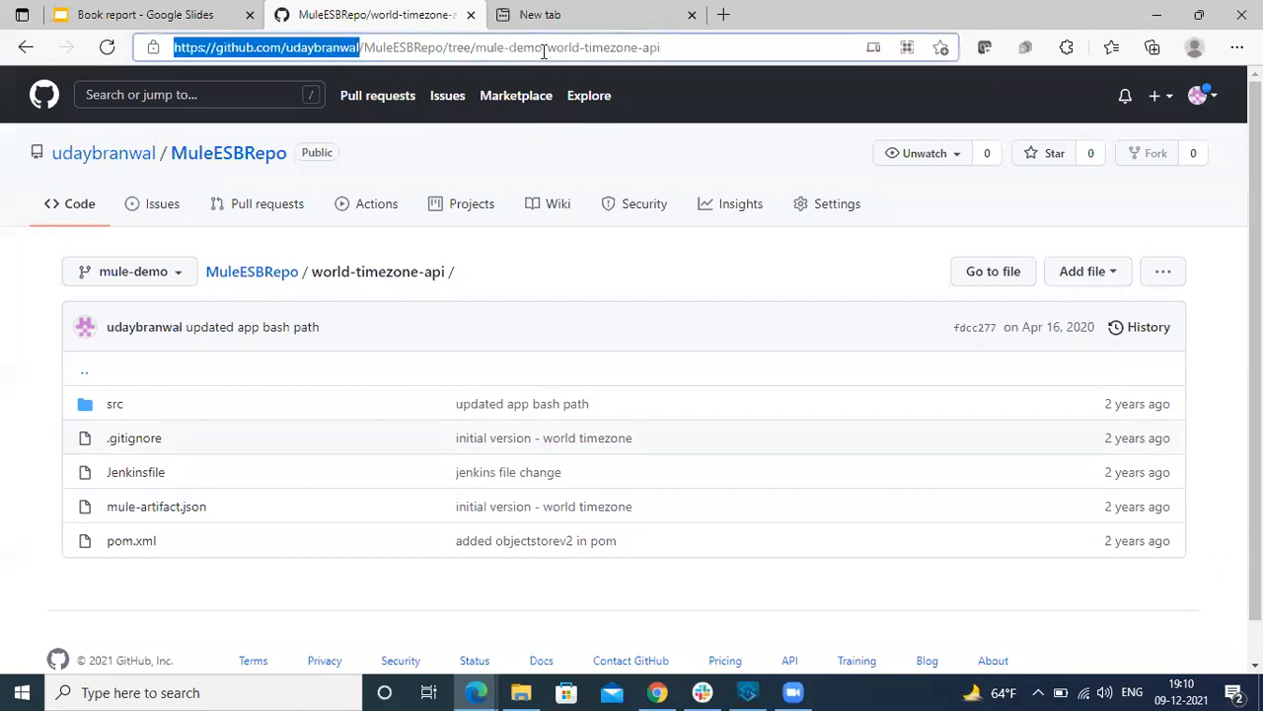
pyautogui.click(580, 14)
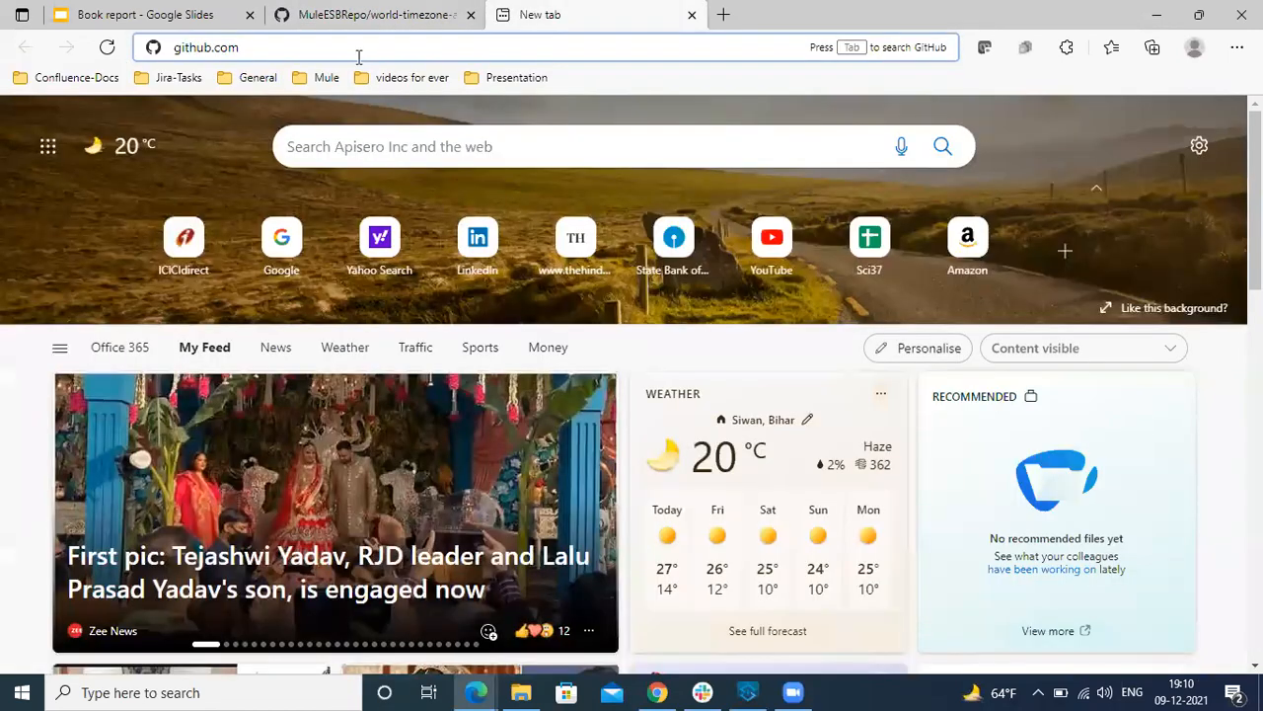
pyautogui.click(325, 41)
pyautogui.hotkey('ctrl', 'v')
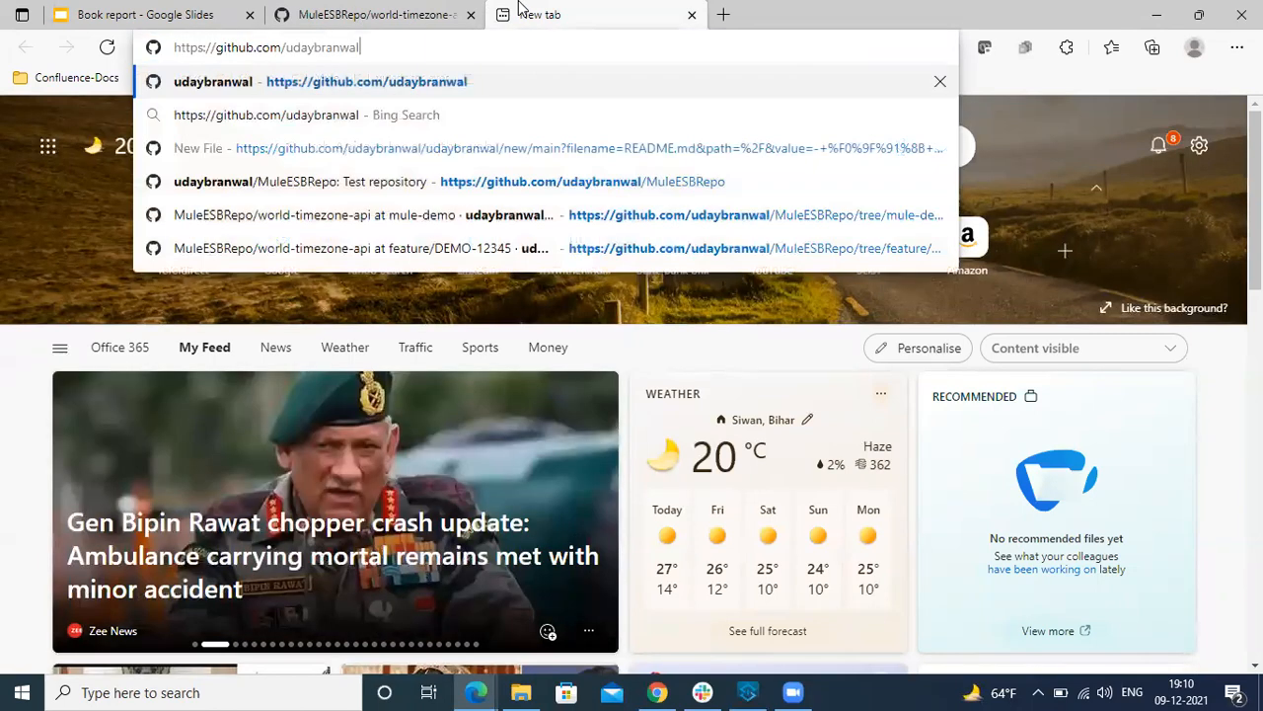
pyautogui.write('/')
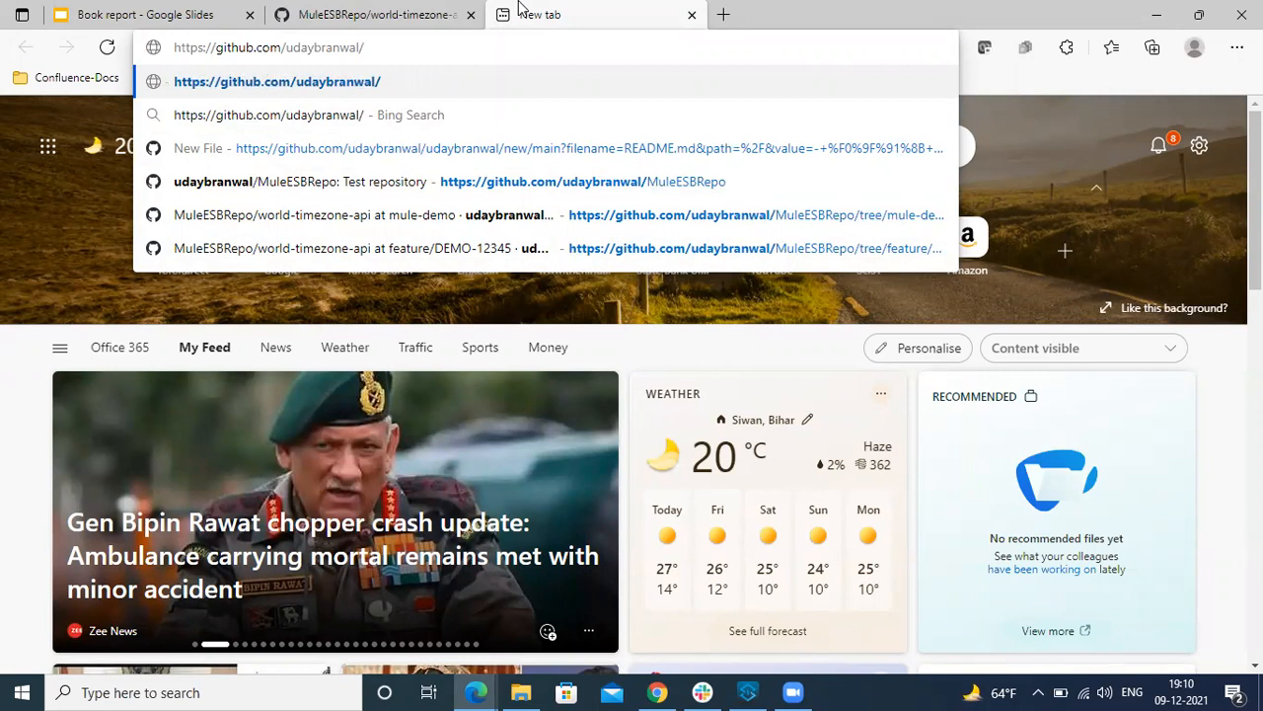
pyautogui.write('toke')
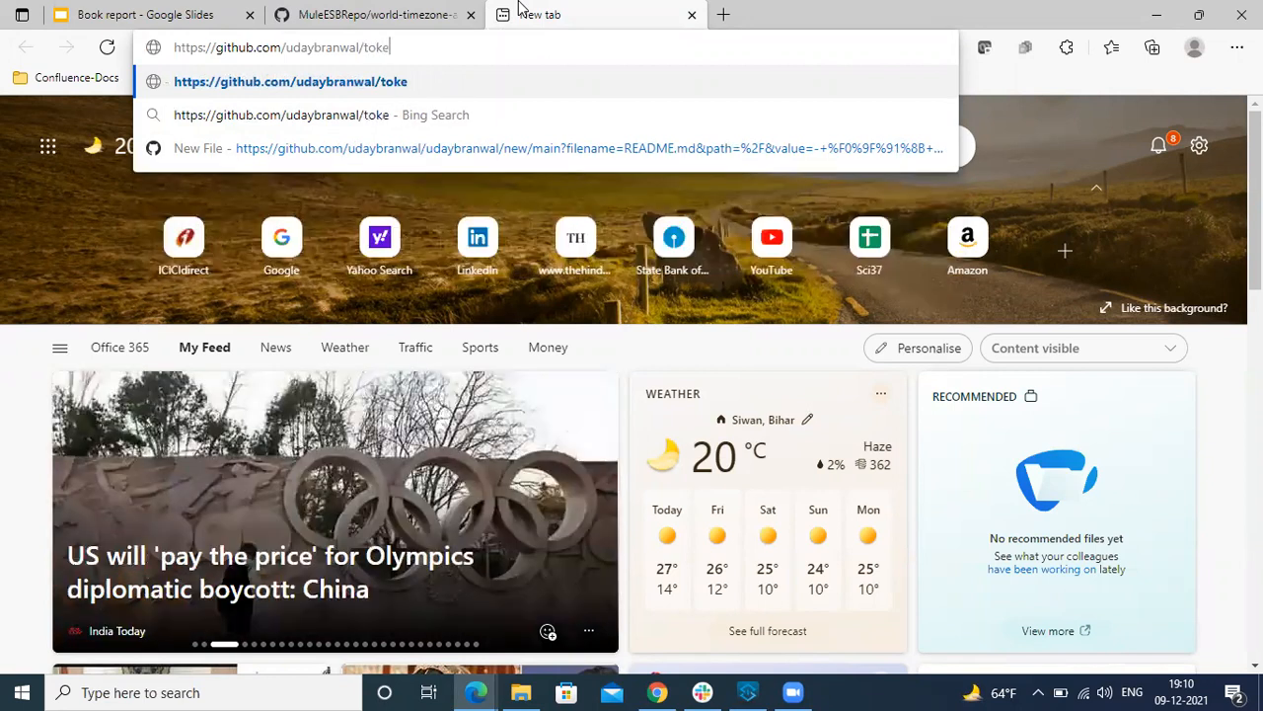
pyautogui.write('ns/ne')
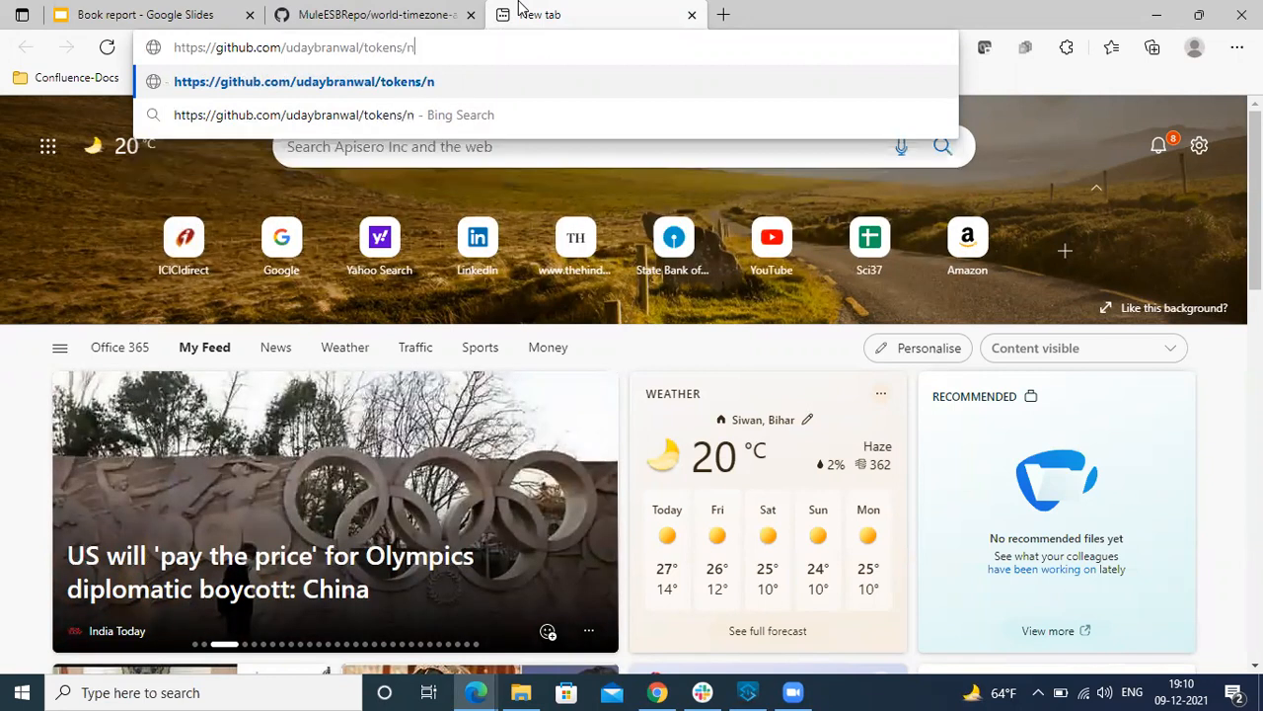
pyautogui.write('w')
pyautogui.press('Return')
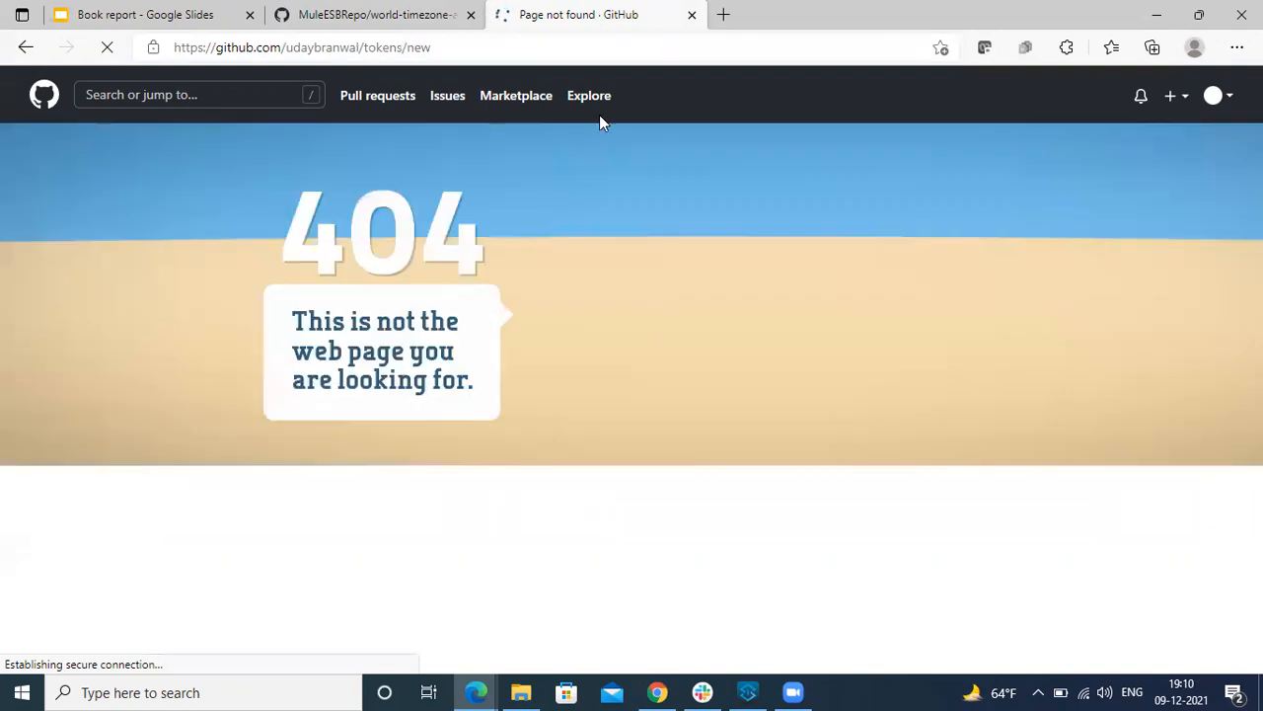
pyautogui.click(692, 14)
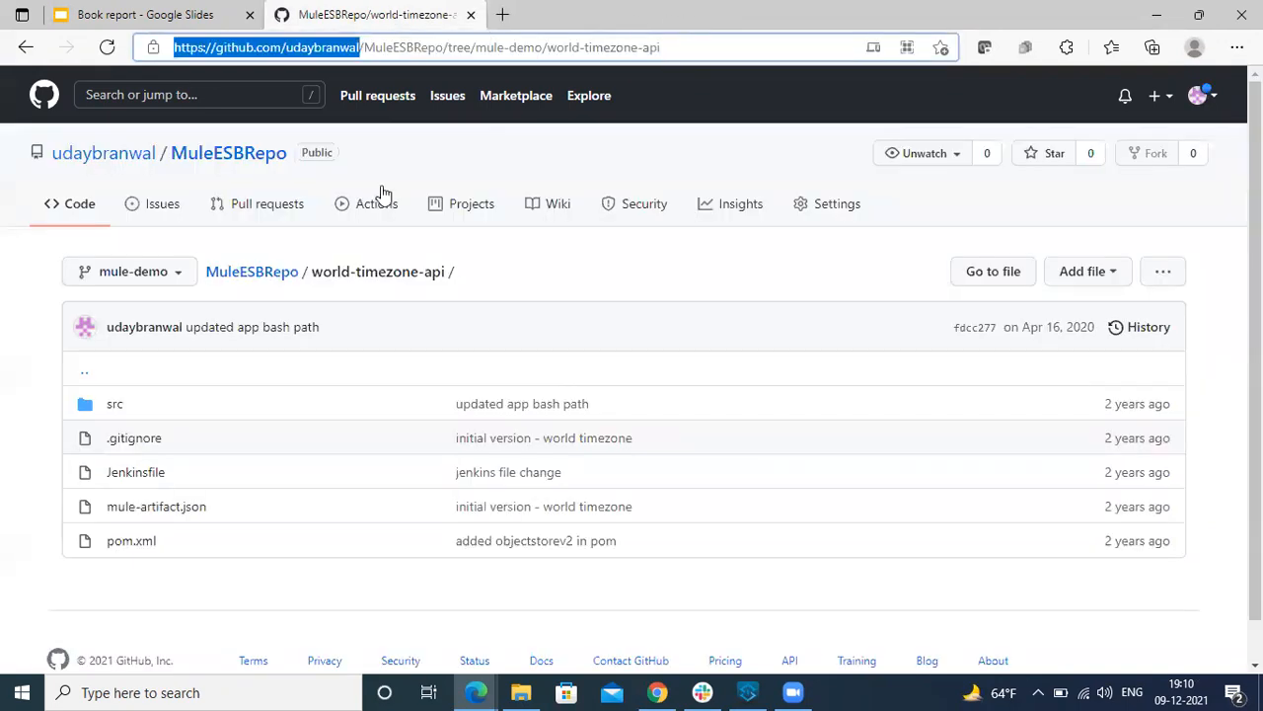
# Step: In a new tab, search 'tokens' and pick GitHub's new personal access token suggestion
pyautogui.click(503, 15)
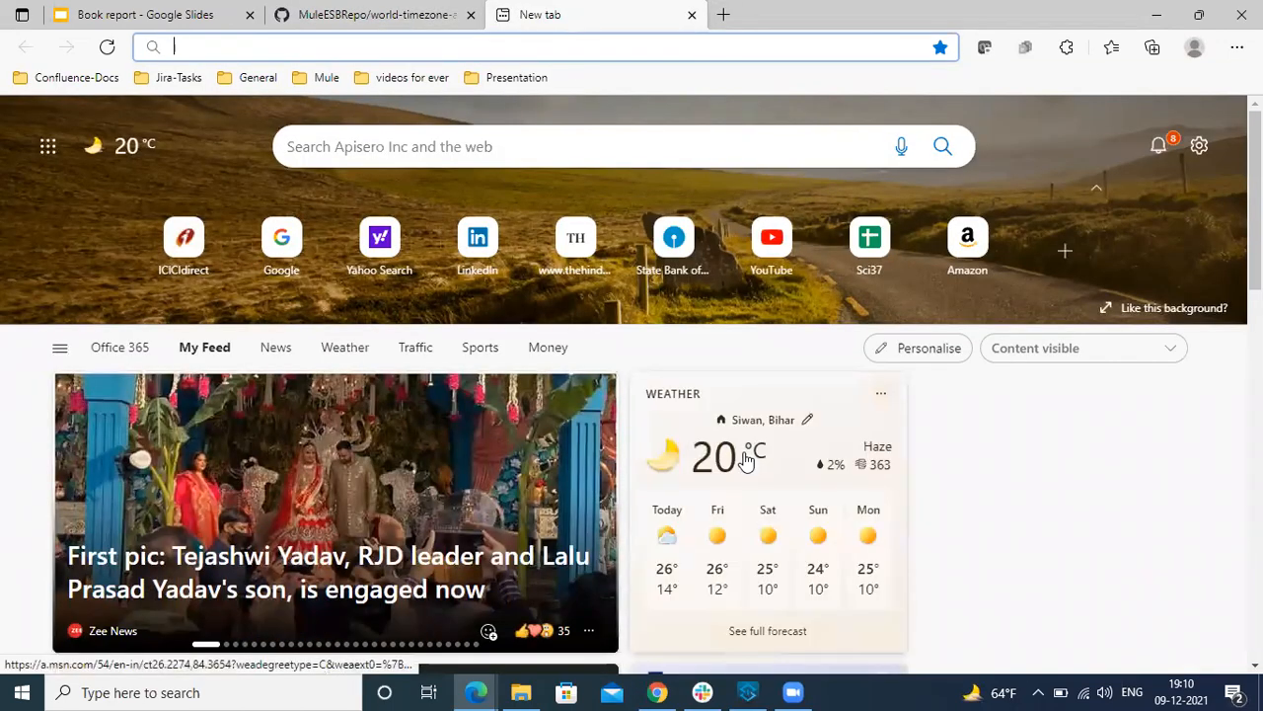
pyautogui.write('toke')
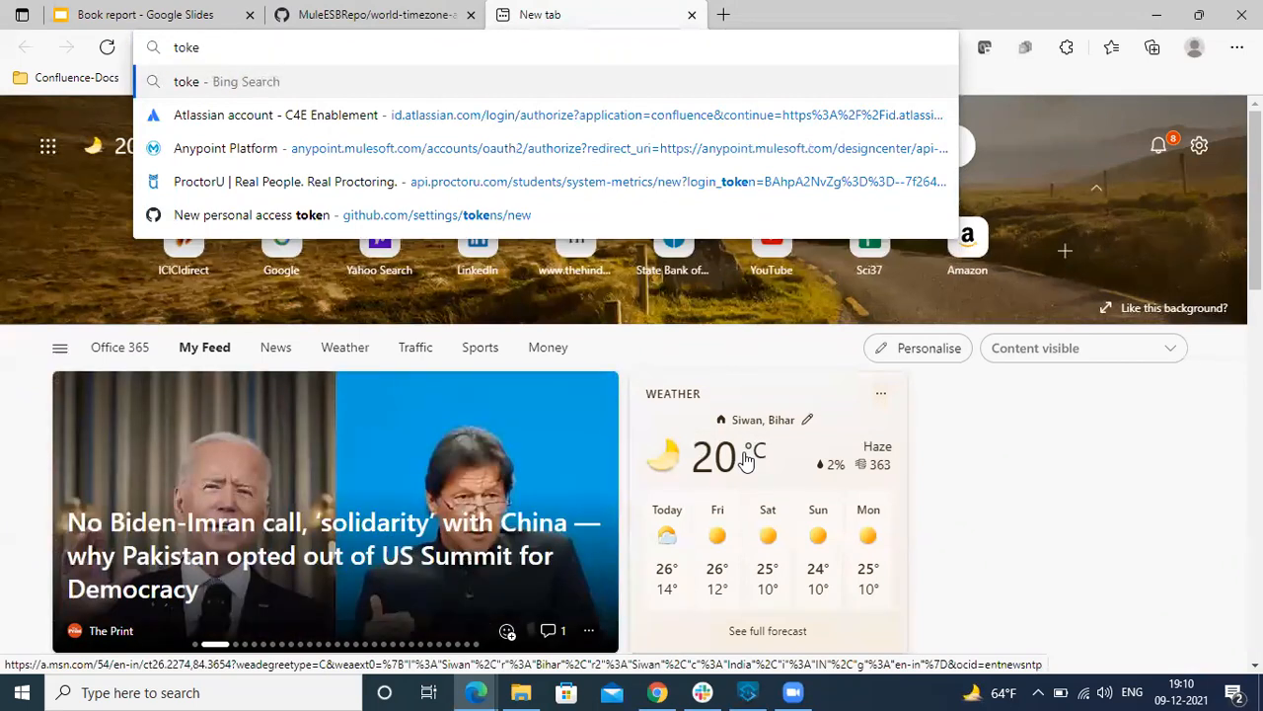
pyautogui.write('ns')
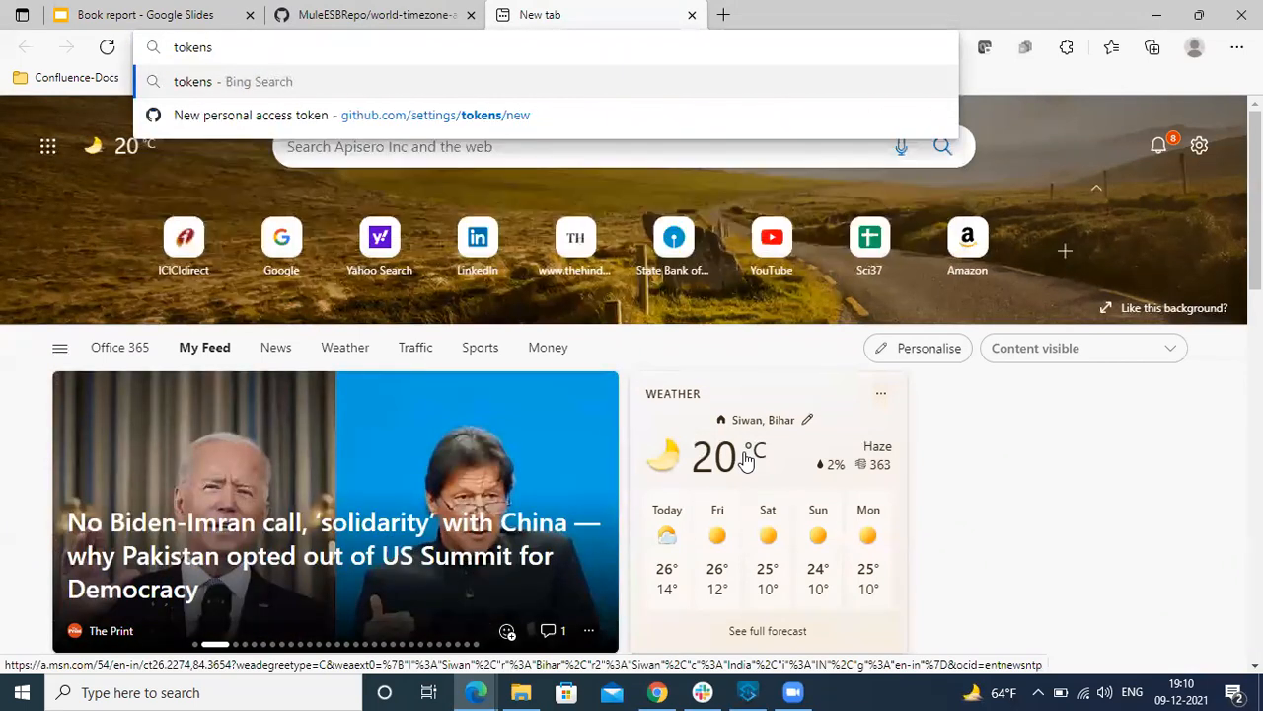
pyautogui.press('Down')
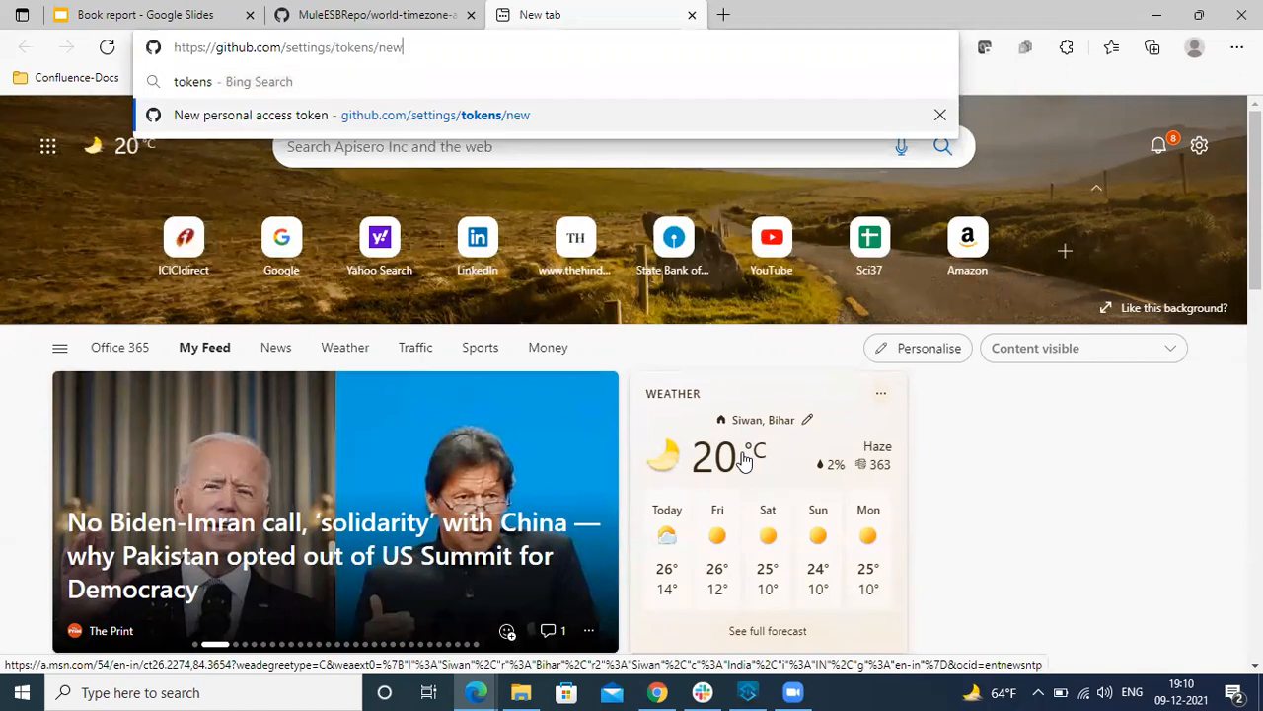
pyautogui.press('Return')
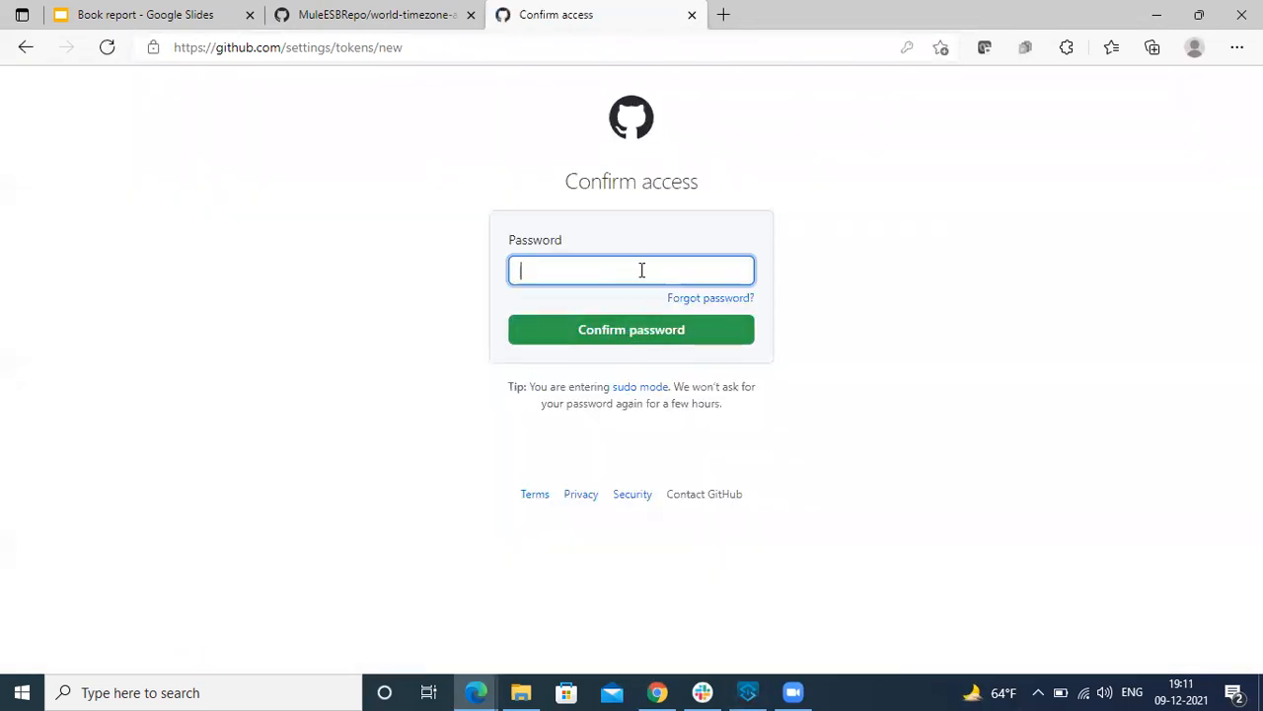
# Step: Enter the account password and confirm access to reach the new token form
pyautogui.click(641, 270)
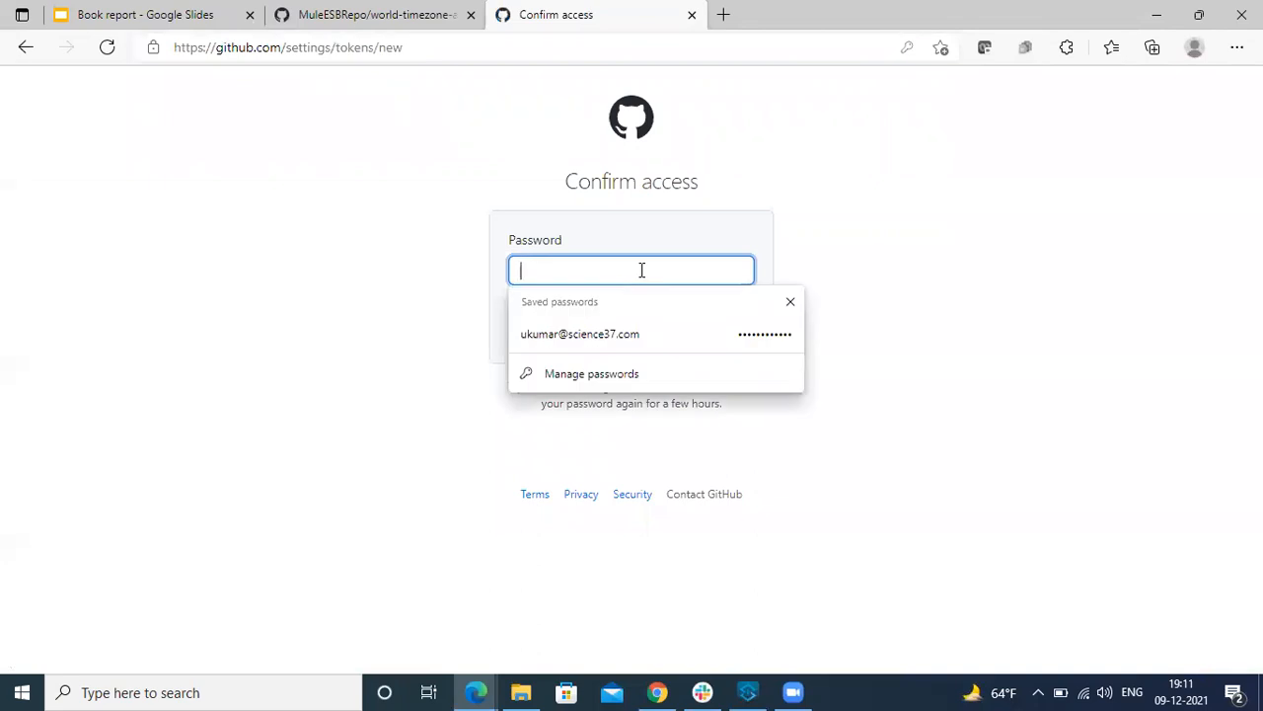
pyautogui.write('•••••')
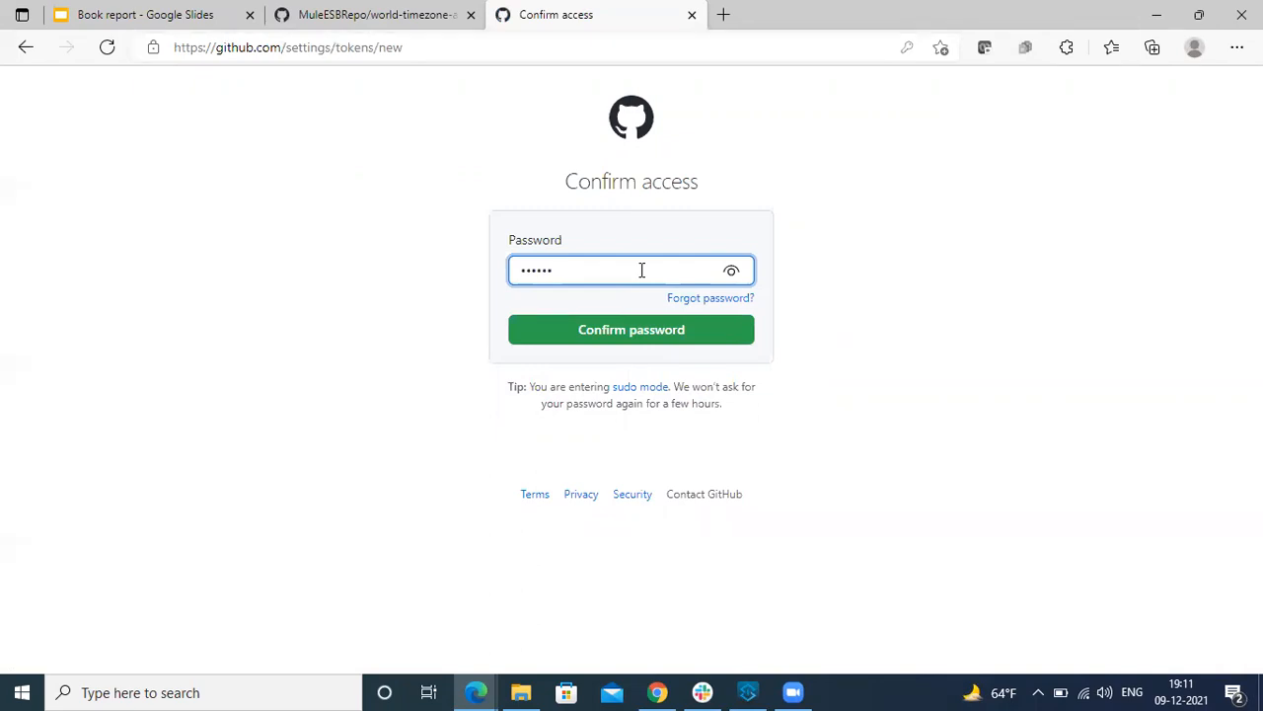
pyautogui.write('••')
pyautogui.click(700, 330)
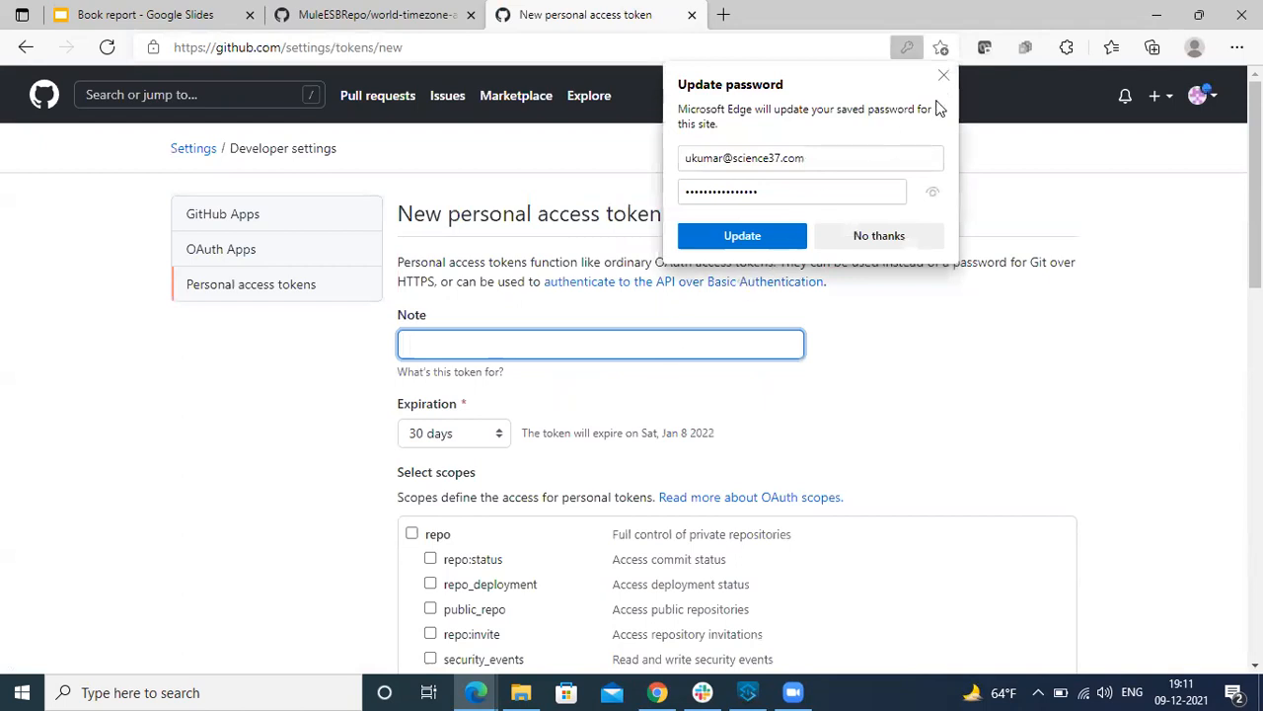
# Step: Dismiss the password popup, name the token AnypointPointStudio, and set expiration to 90 days
pyautogui.click(942, 75)
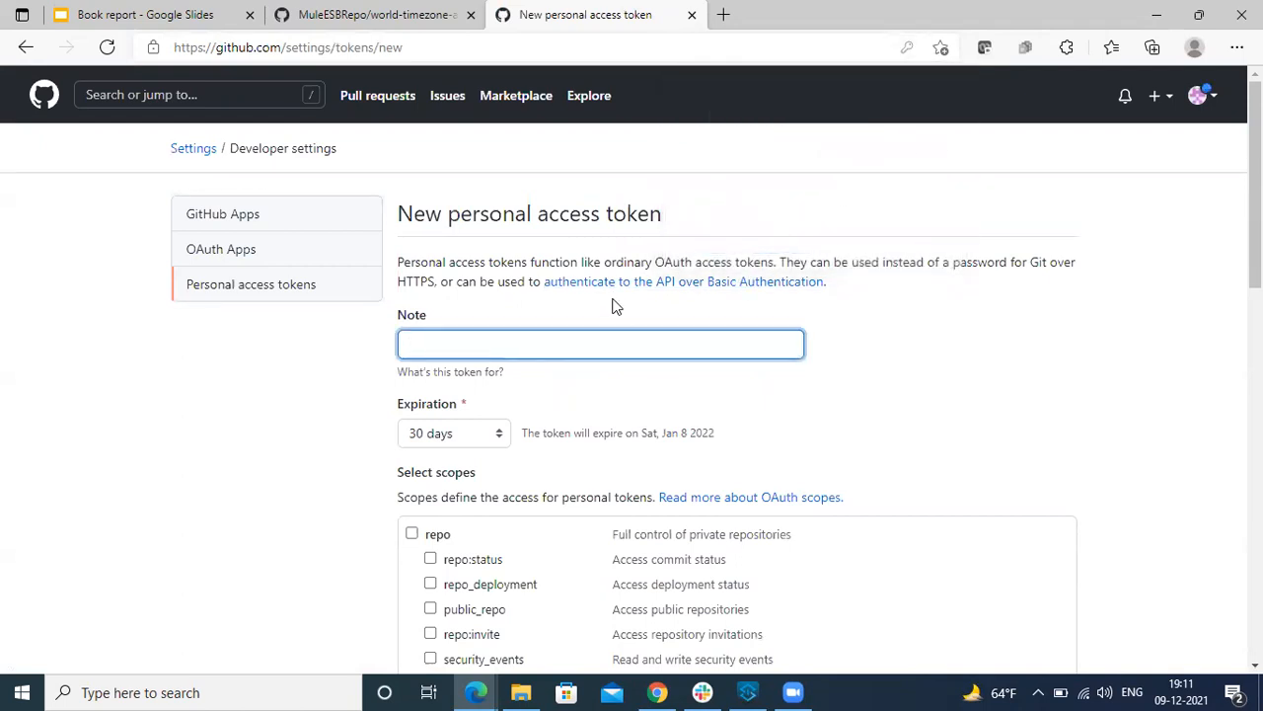
pyautogui.write('Anypoint')
pyautogui.press('BackSpace')
pyautogui.press('BackSpace')
pyautogui.write('int')
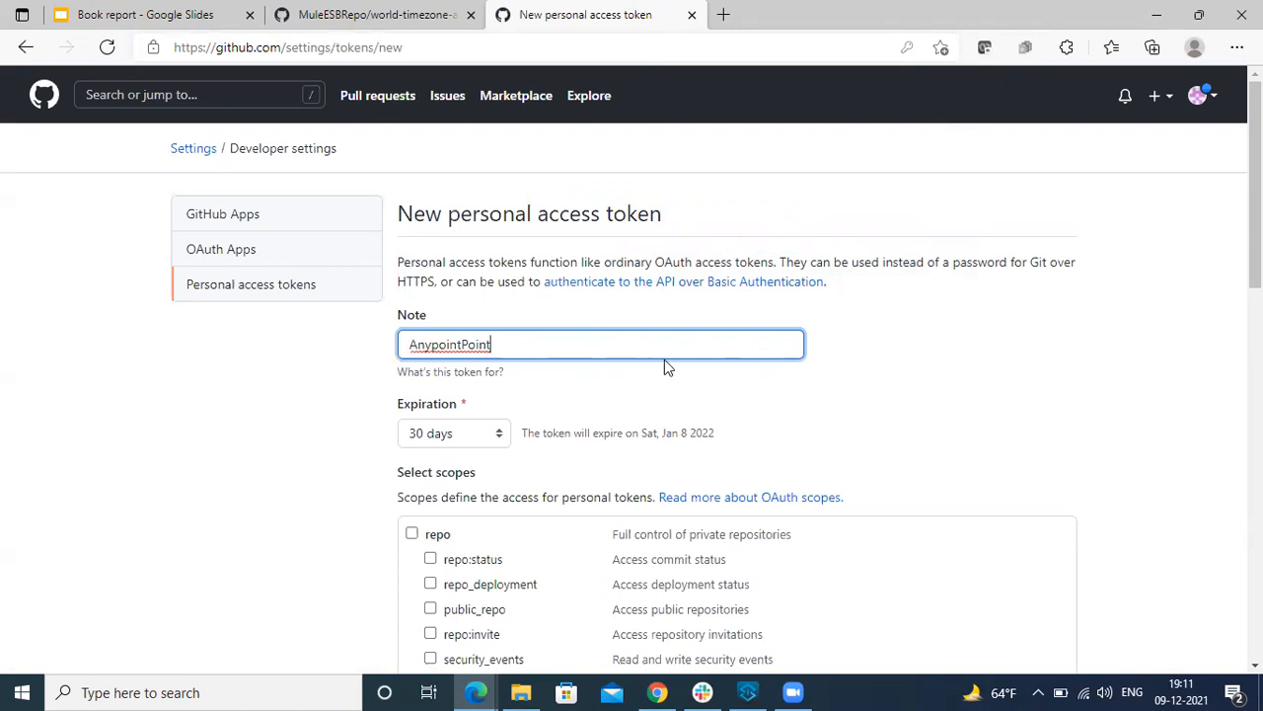
pyautogui.write('Studio')
pyautogui.click(894, 350)
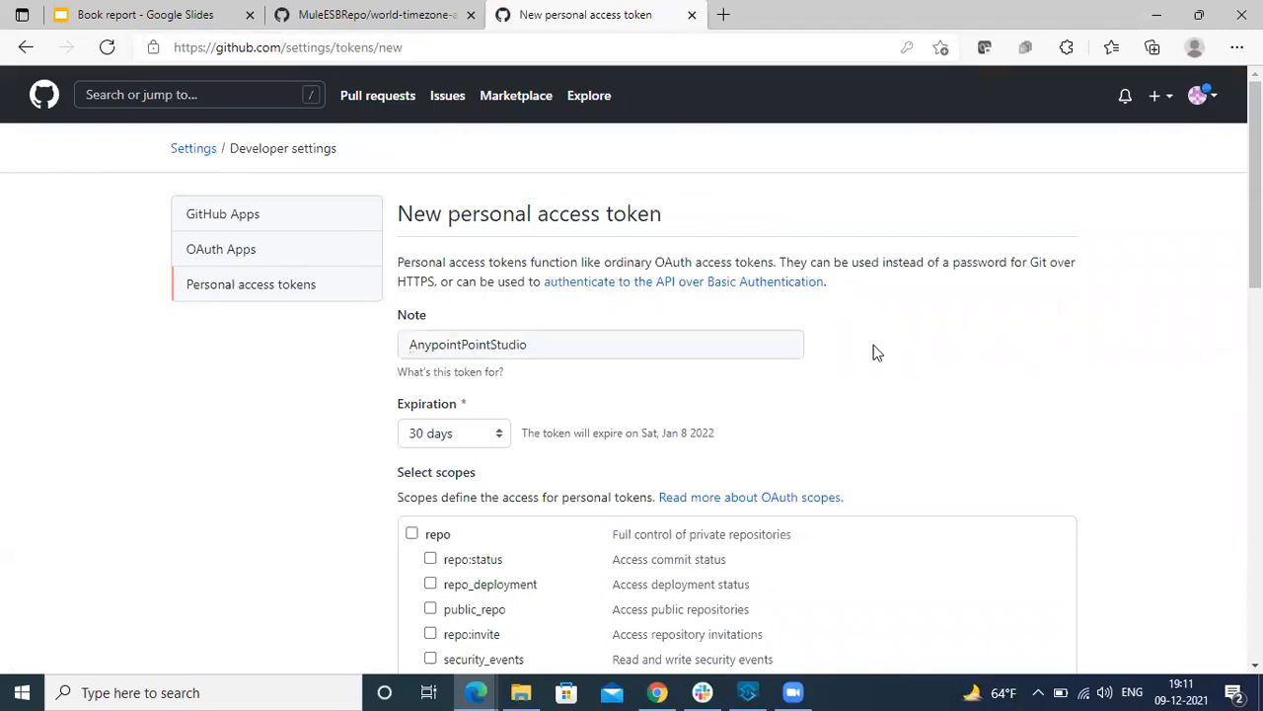
pyautogui.scroll(-2, 878, 353)
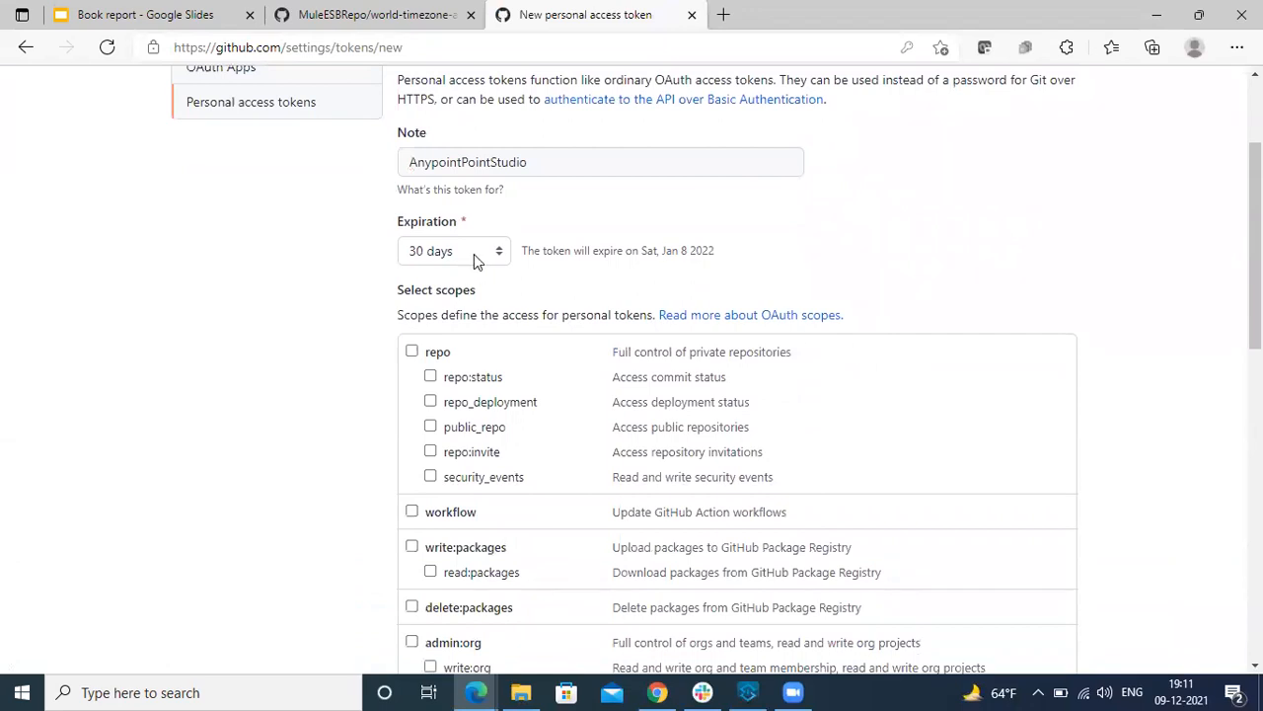
pyautogui.click(498, 253)
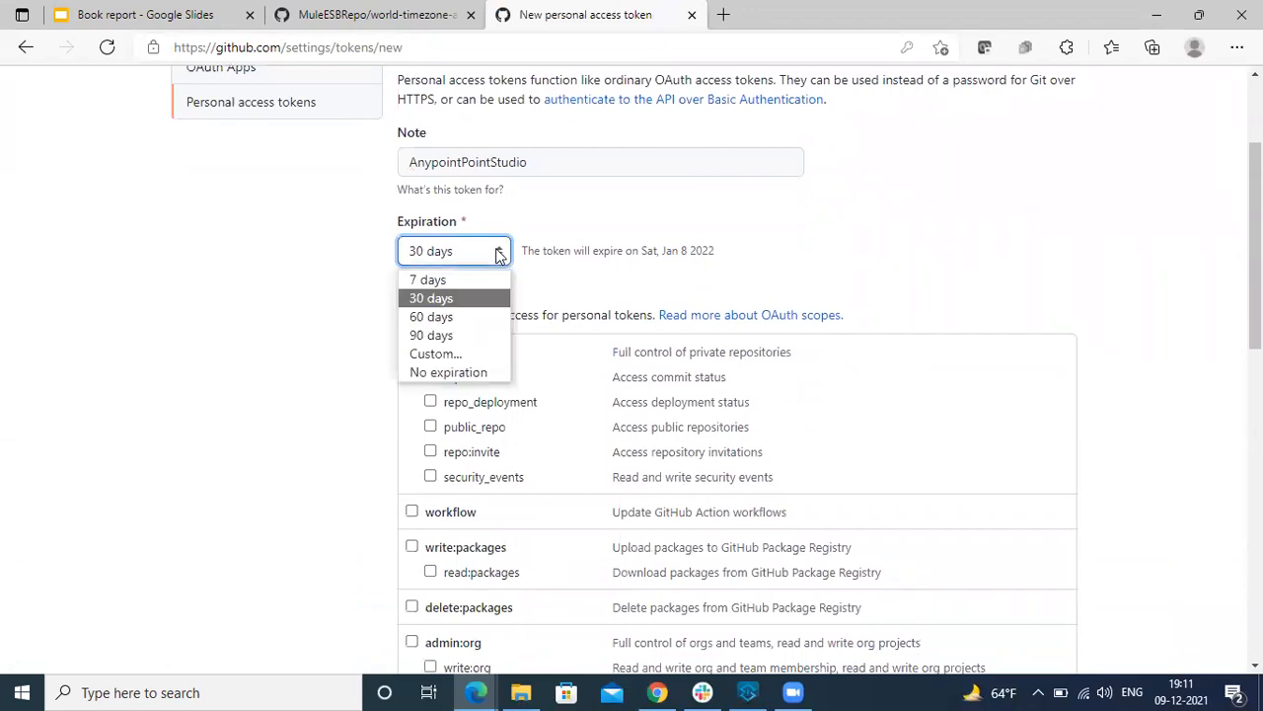
pyautogui.click(484, 339)
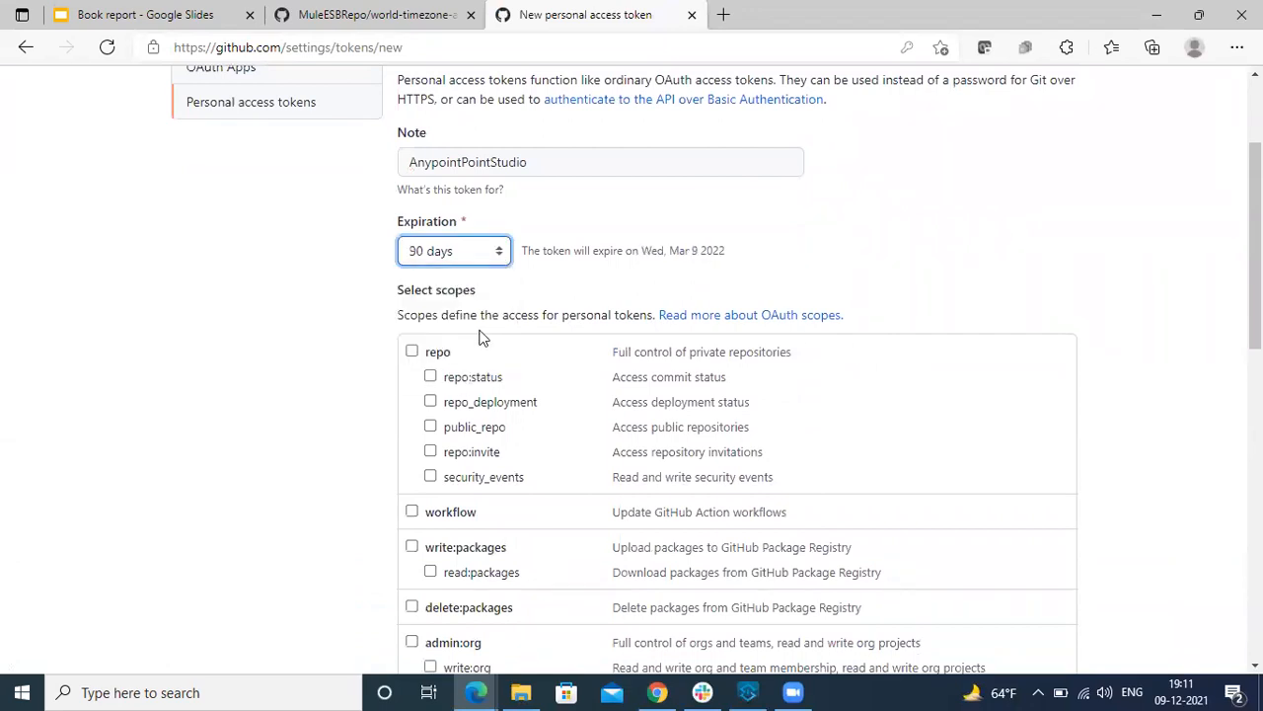
# Step: Tick the repo, write:packages and notifications scopes and generate the token
pyautogui.click(410, 353)
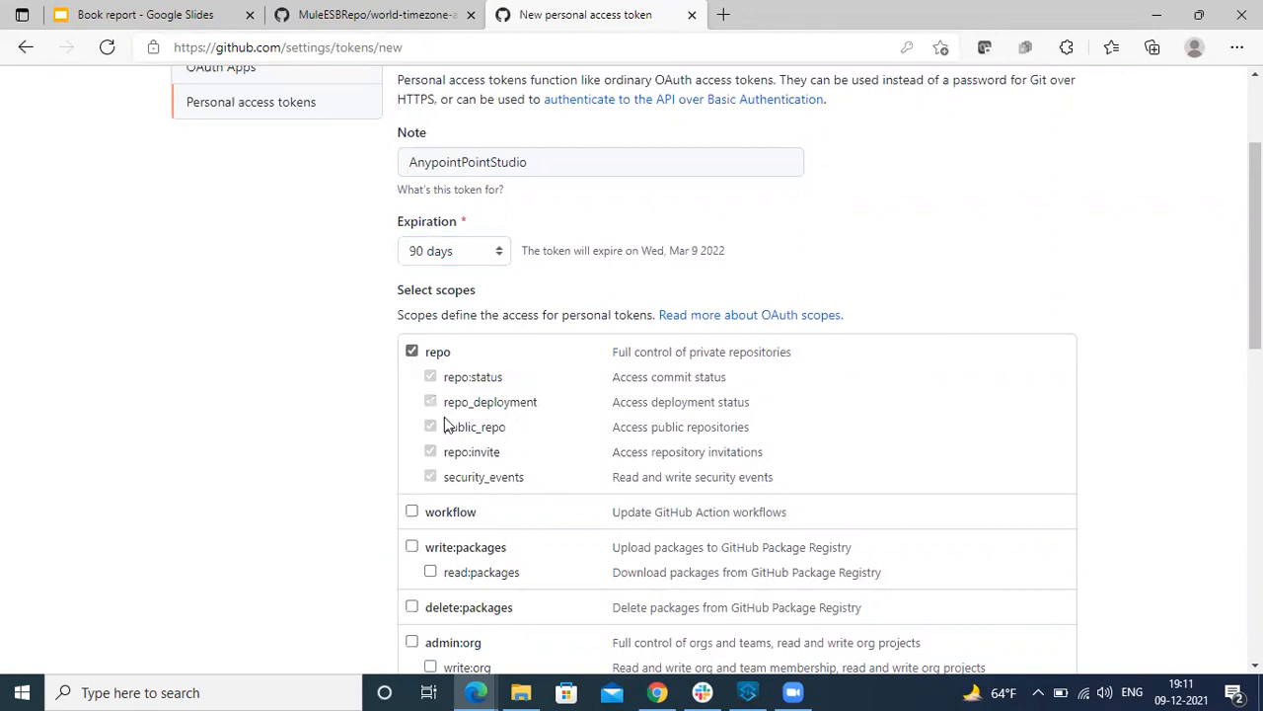
pyautogui.scroll(-1, 472, 452)
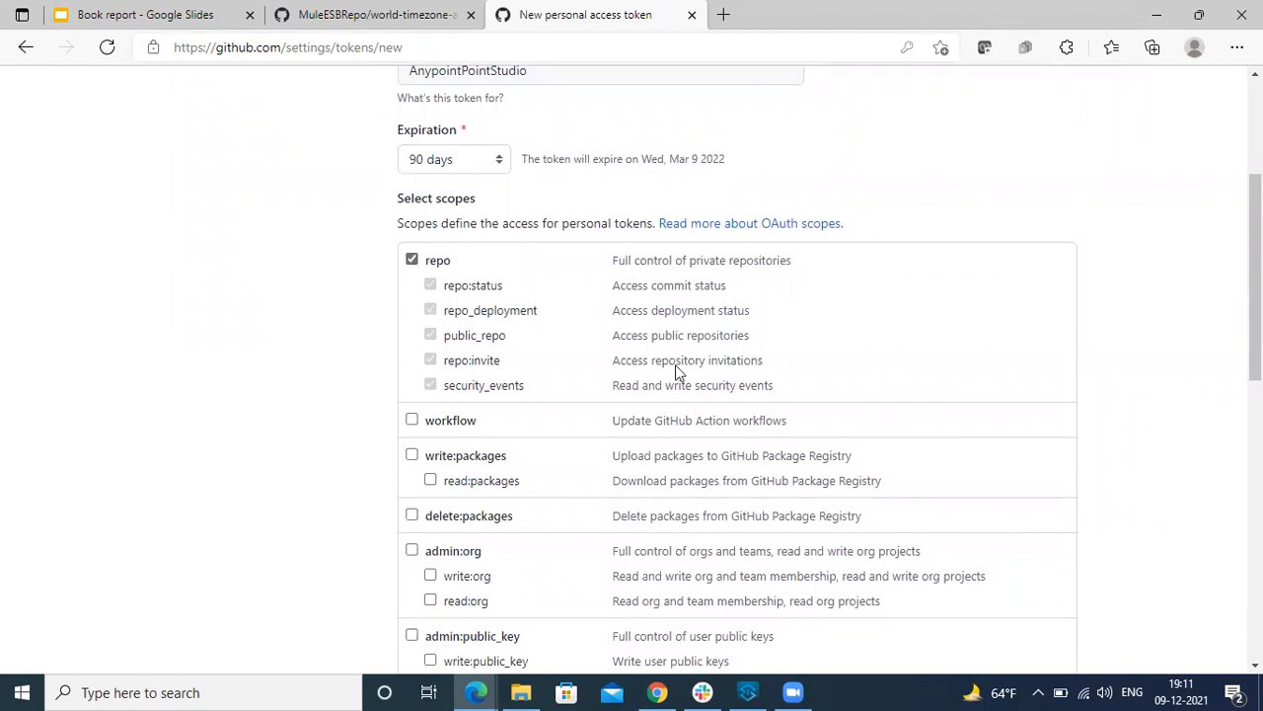
pyautogui.scroll(-1, 671, 380)
pyautogui.scroll(-1, 652, 405)
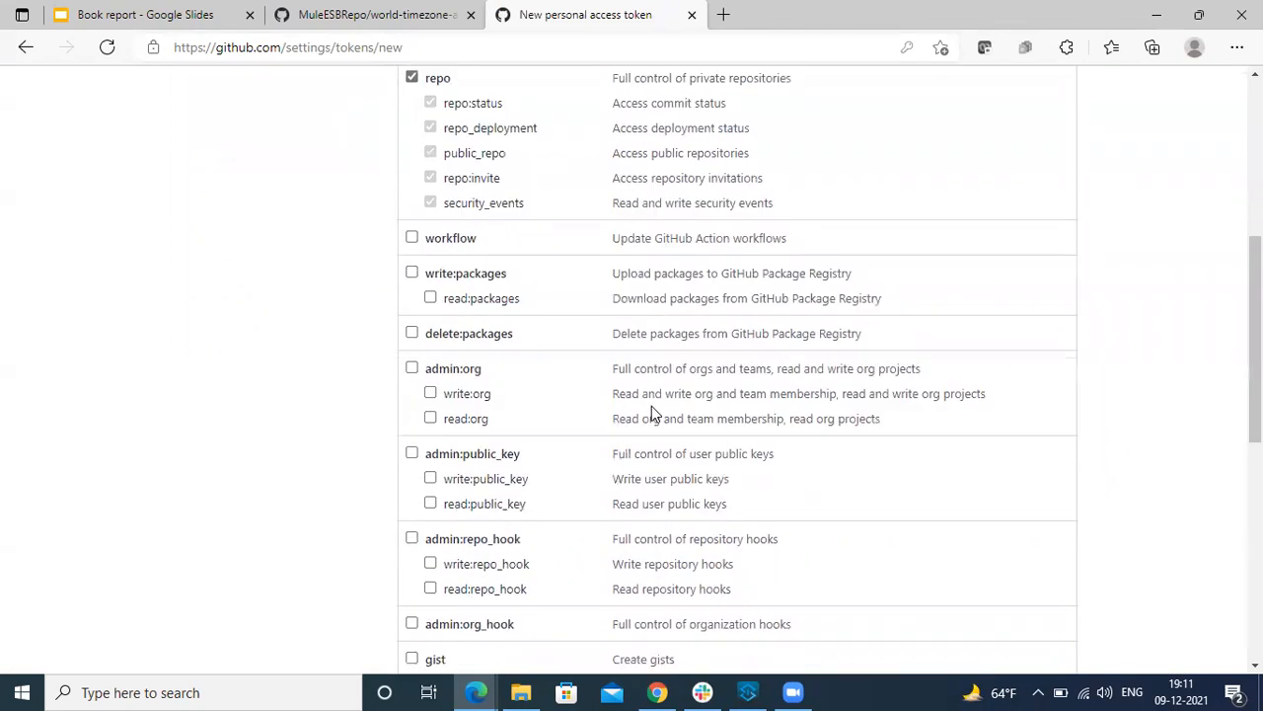
pyautogui.click(411, 274)
pyautogui.scroll(-2, 575, 401)
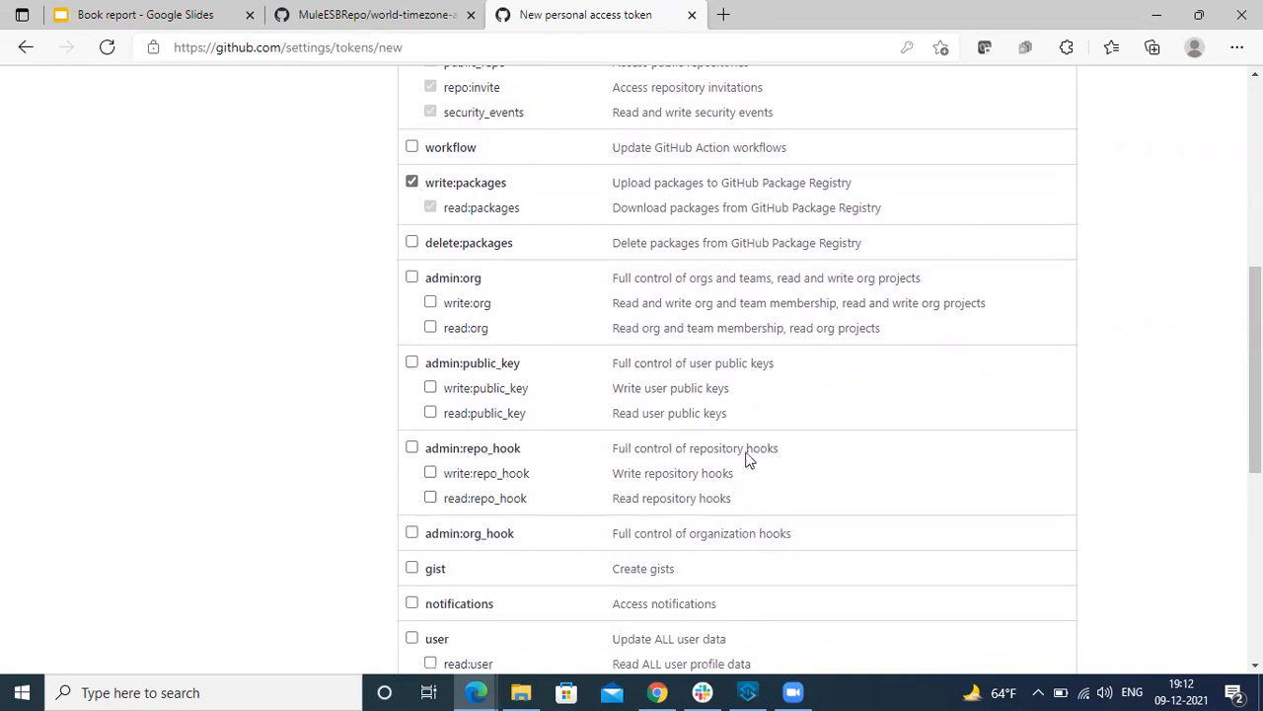
pyautogui.scroll(-4, 898, 383)
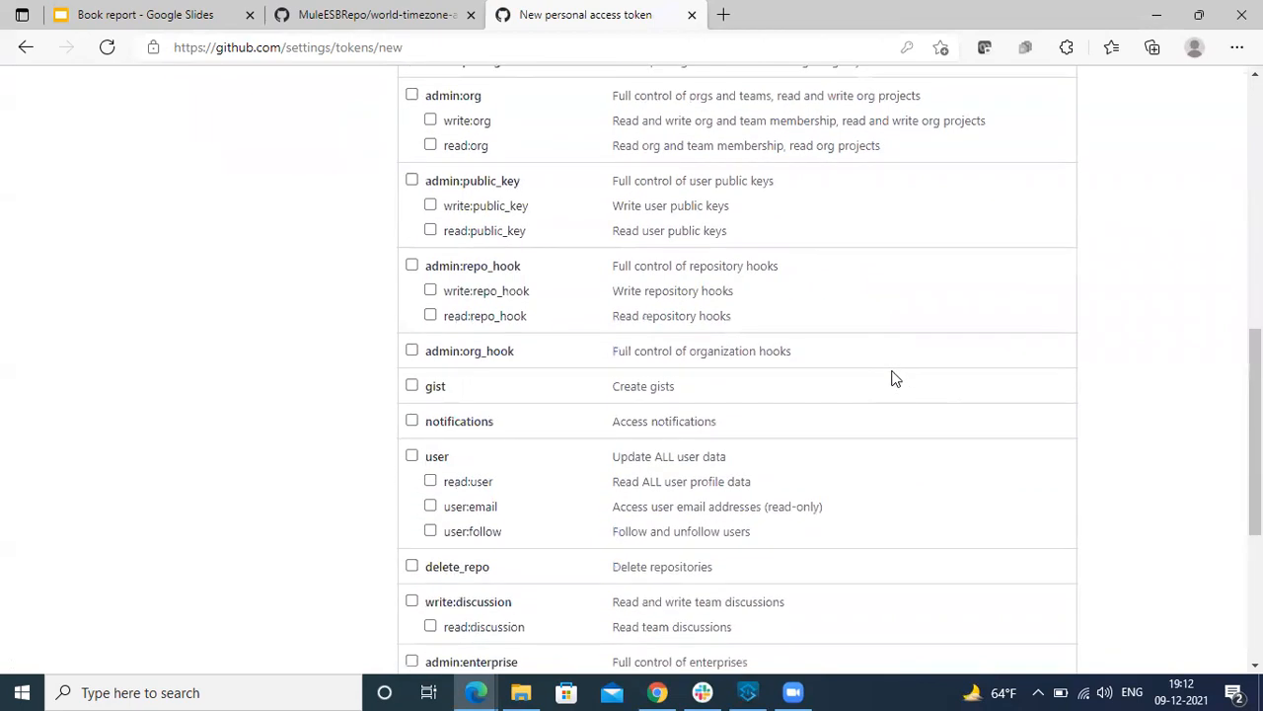
pyautogui.scroll(-2, 926, 385)
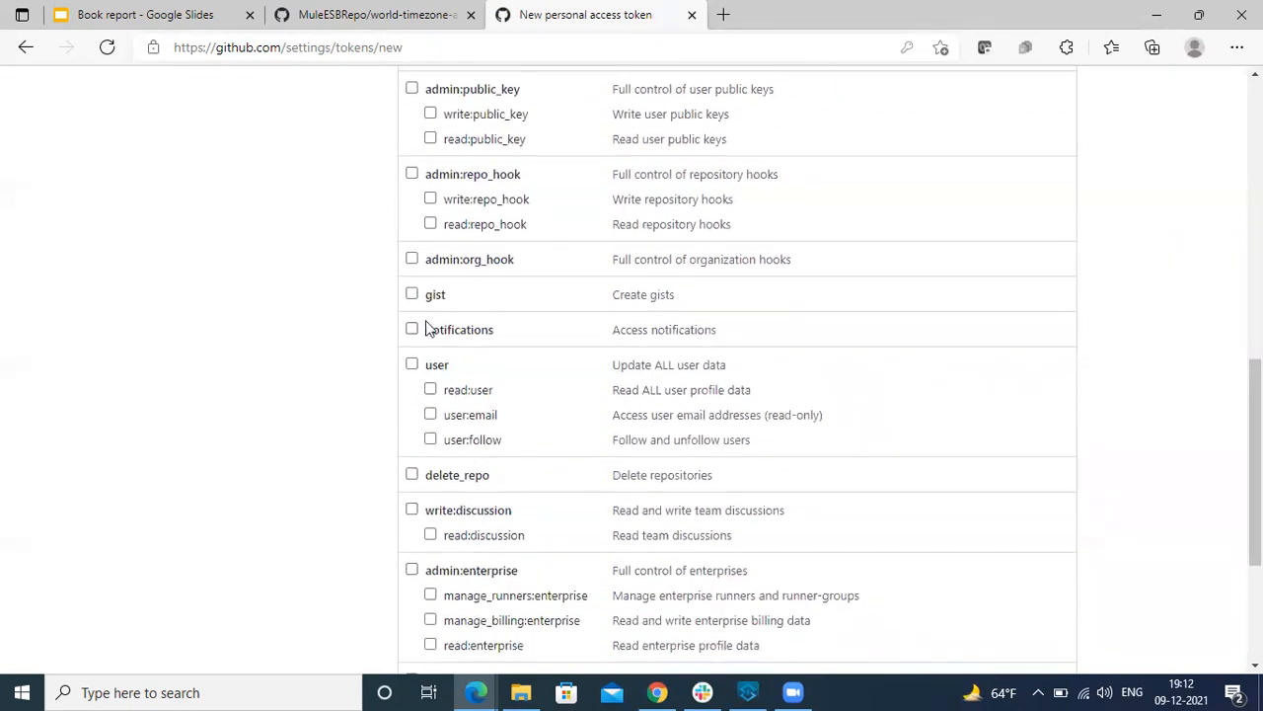
pyautogui.click(411, 329)
pyautogui.scroll(-2, 896, 412)
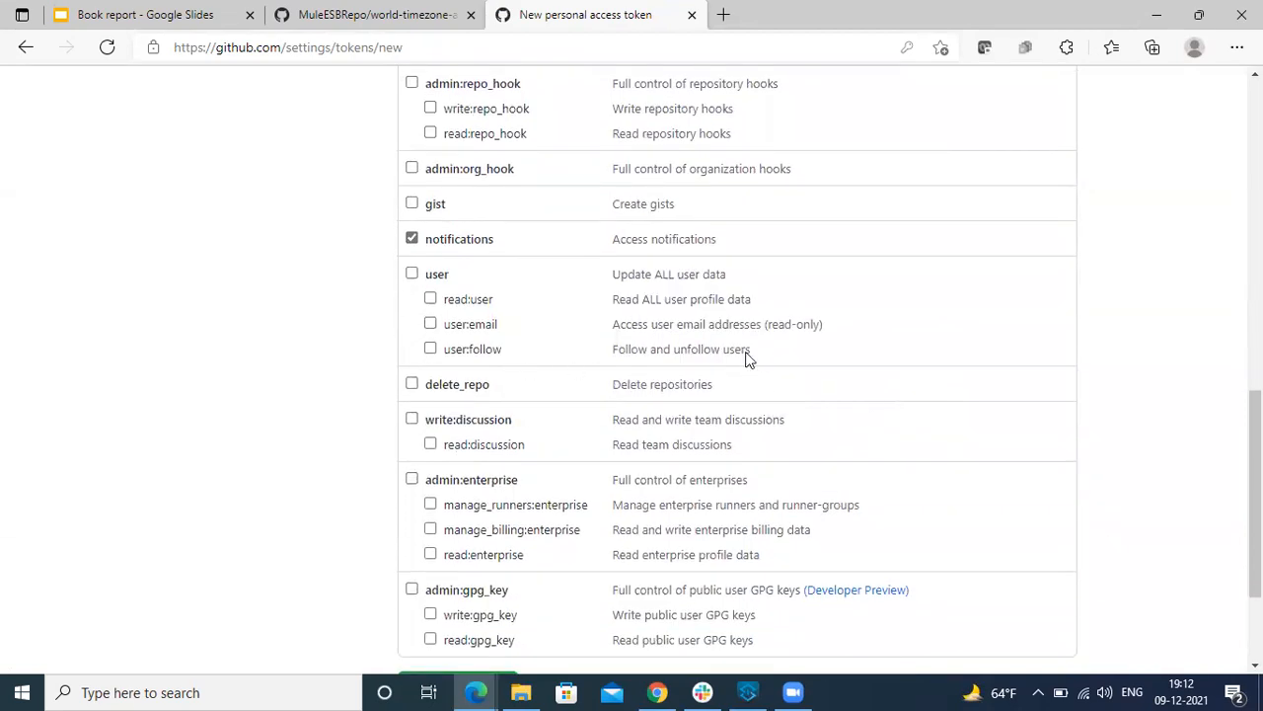
pyautogui.scroll(-4, 891, 355)
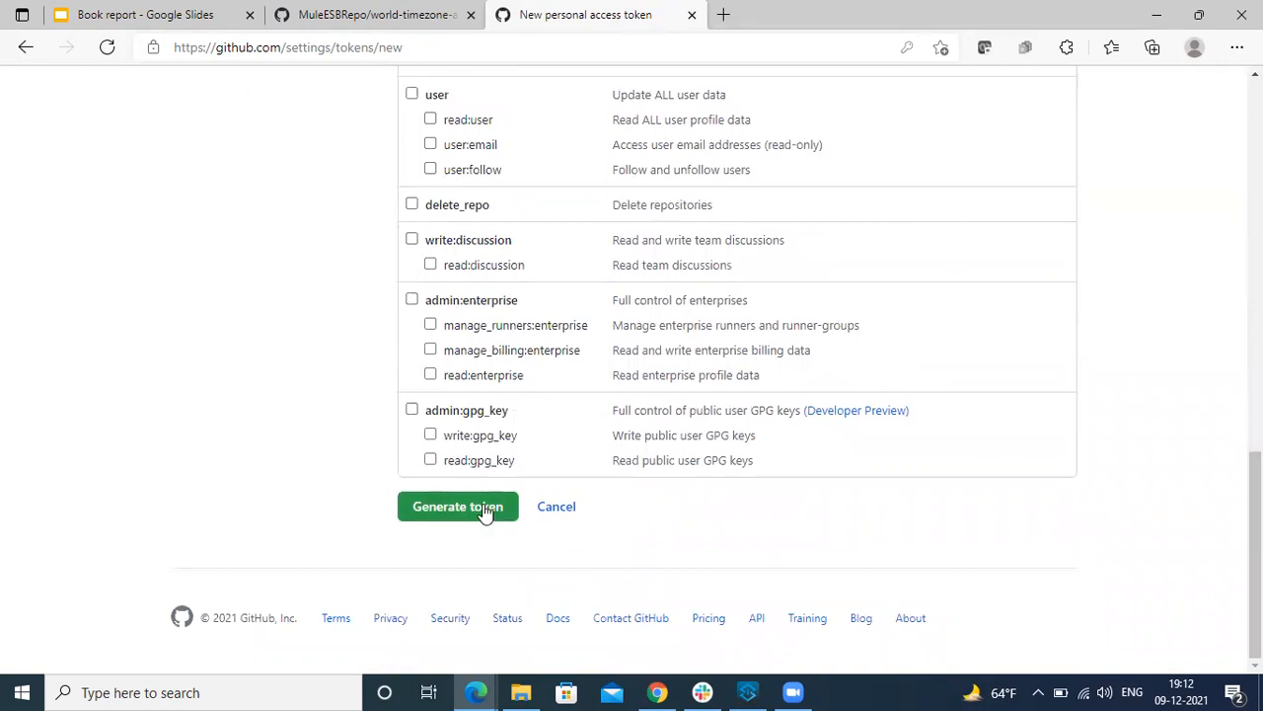
pyautogui.click(474, 510)
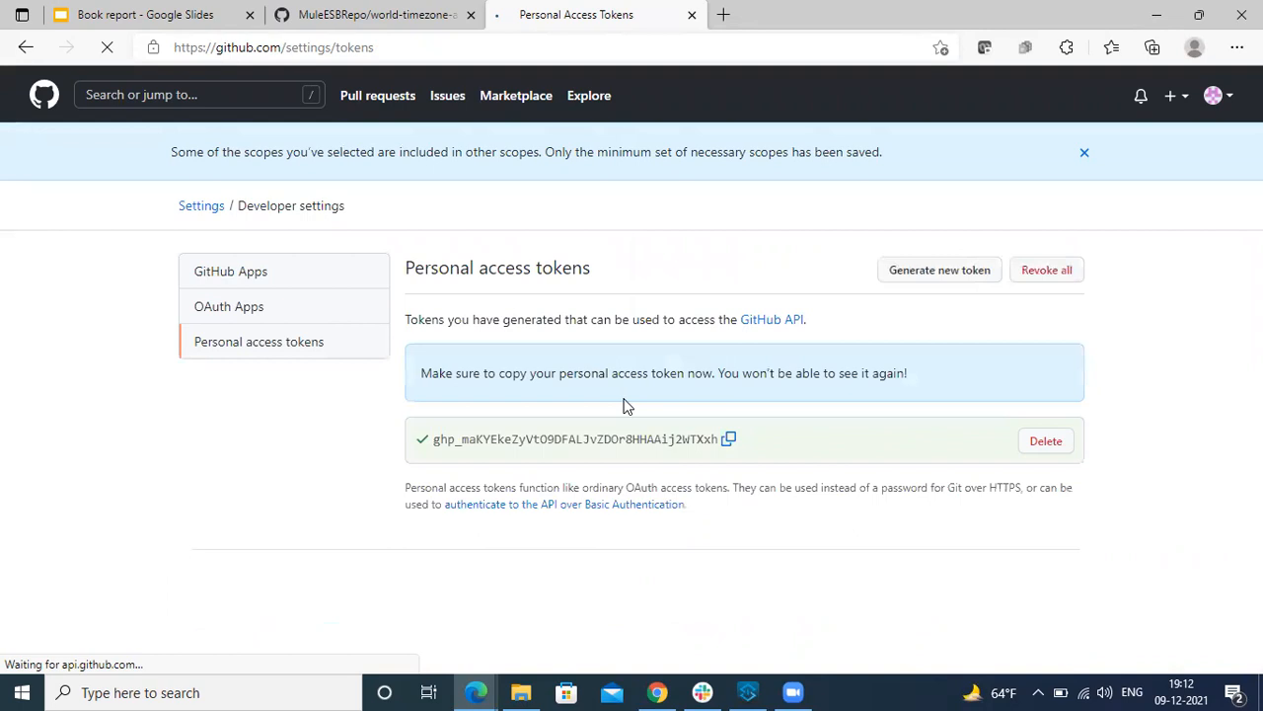
# Step: Copy the new token and go back to the MuleESBRepo world-timezone-api tab
pyautogui.click(729, 440)
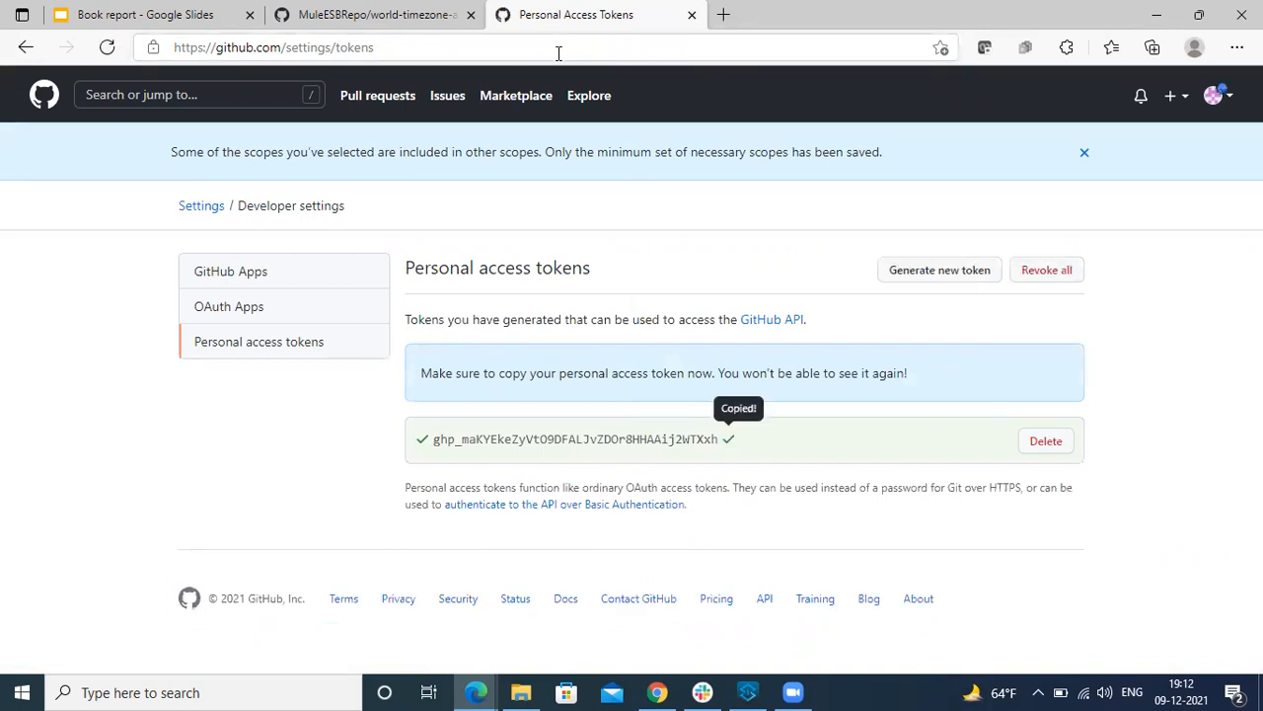
pyautogui.click(435, 15)
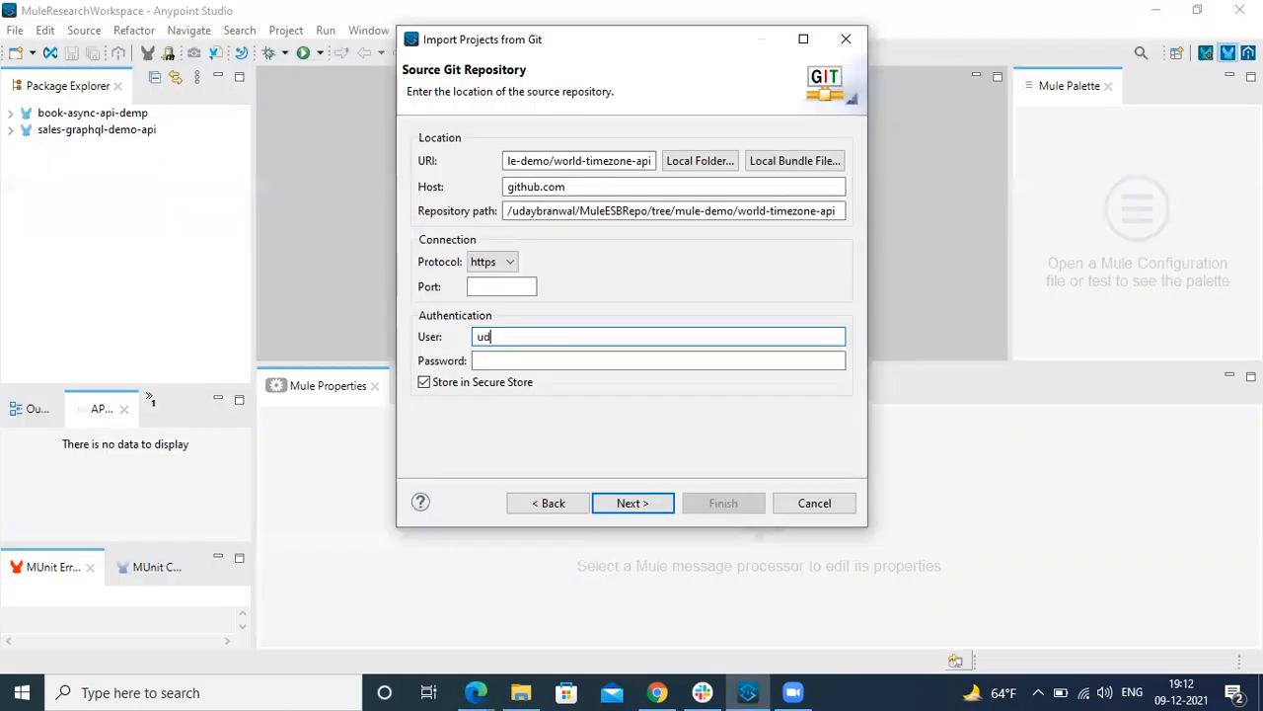
# Step: Fill in the GitHub user name, paste the token as password, and continue to branch selection
pyautogui.write('aybranwal')
pyautogui.press('Tab')
pyautogui.hotkey('ctrl', 'v')
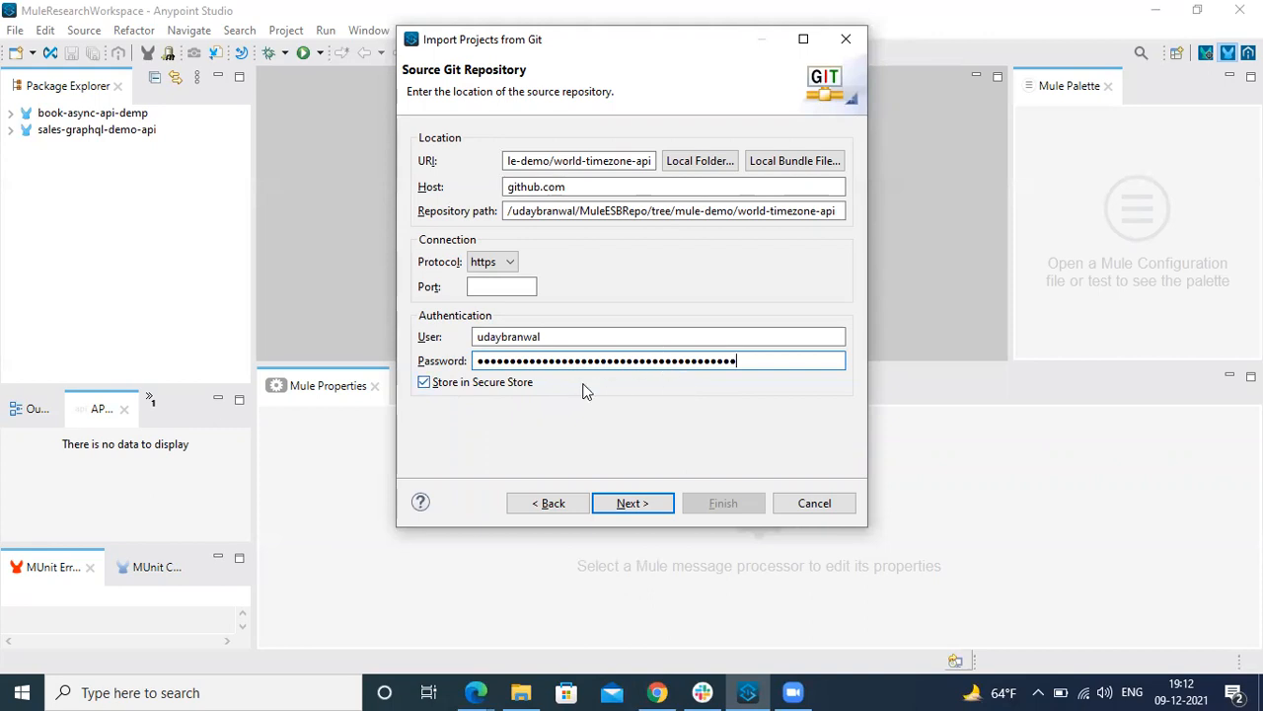
pyautogui.click(647, 506)
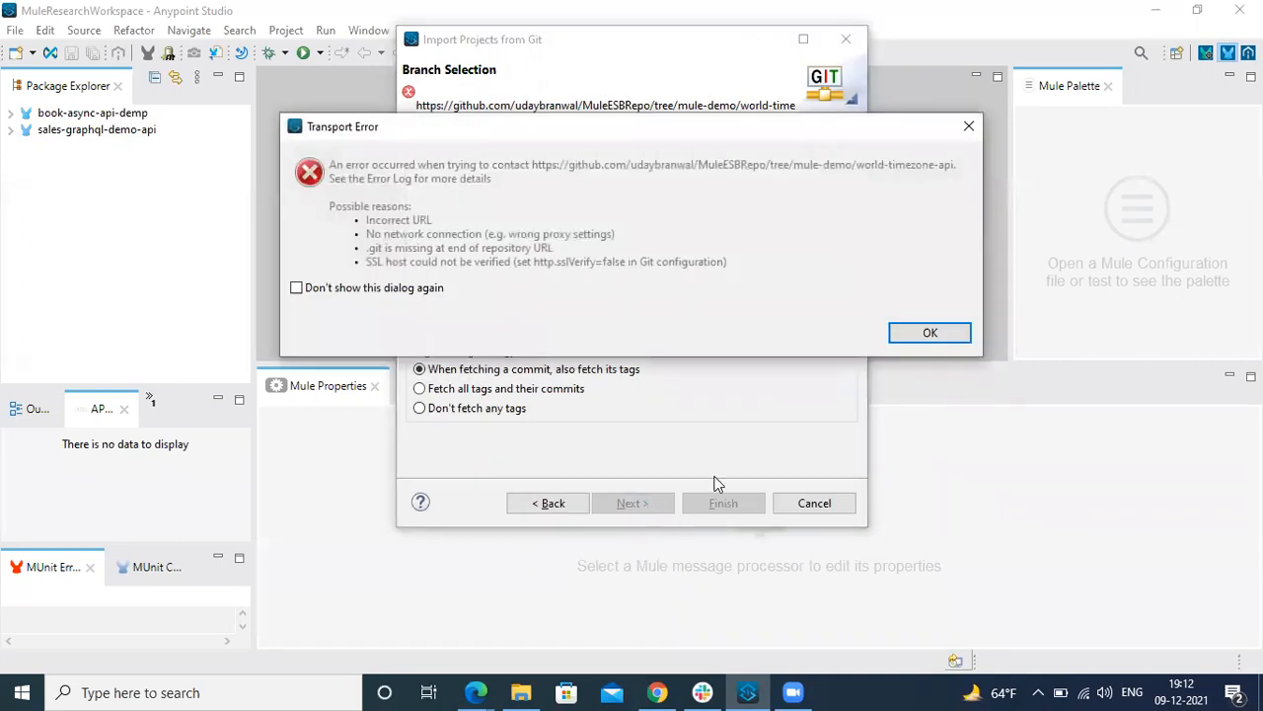
# Step: Dismiss the Transport Error, go back, and review the URI and its https protocol setting
pyautogui.click(928, 332)
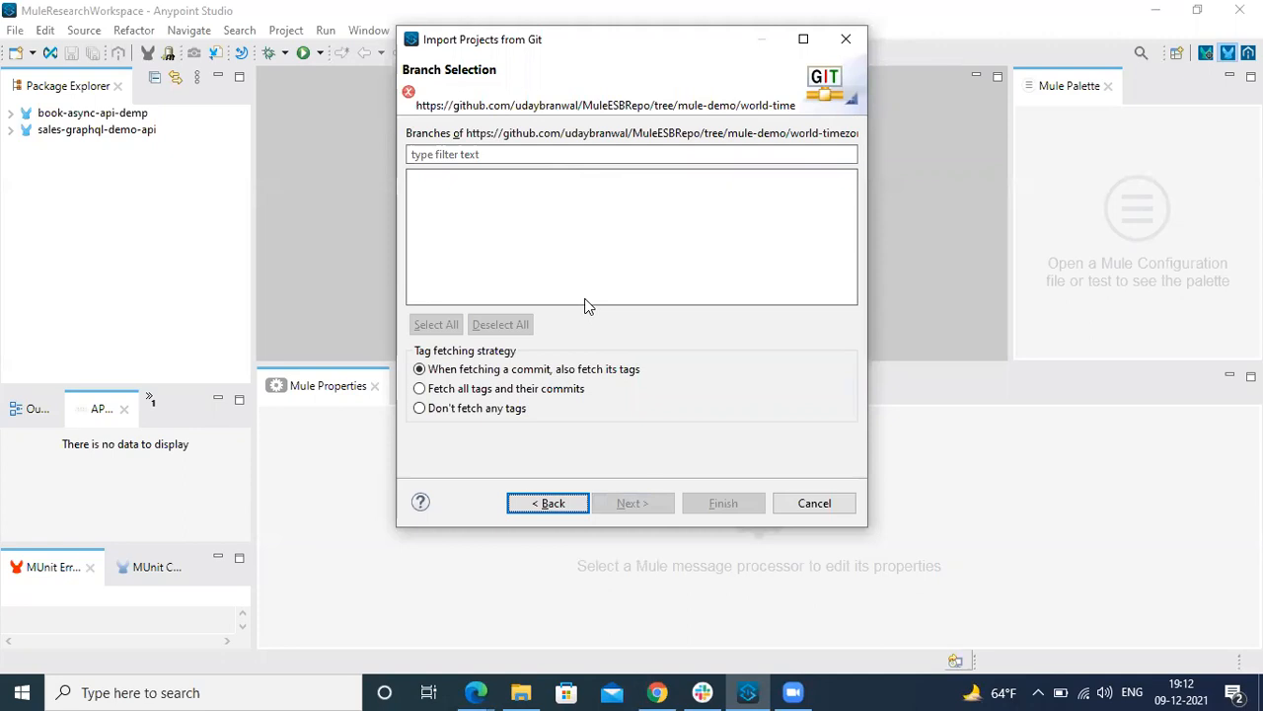
pyautogui.click(549, 503)
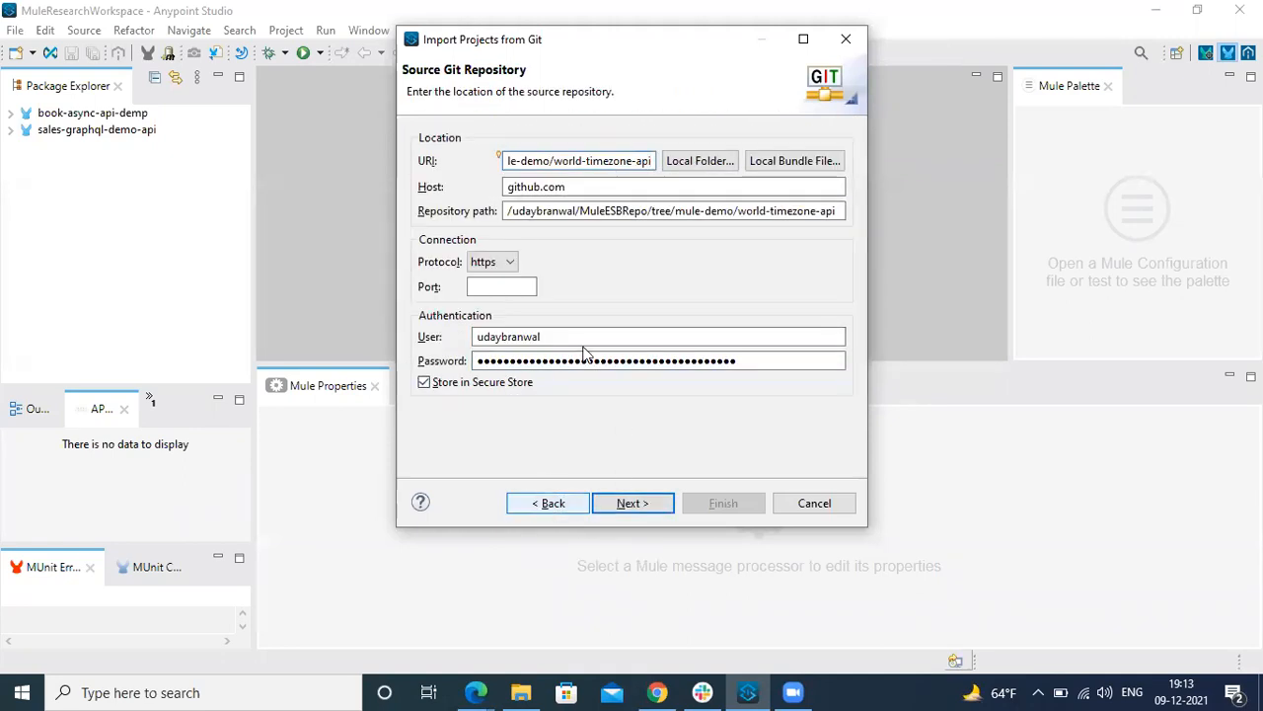
pyautogui.moveTo(637, 160); pyautogui.dragTo(461, 166)
pyautogui.click(587, 161)
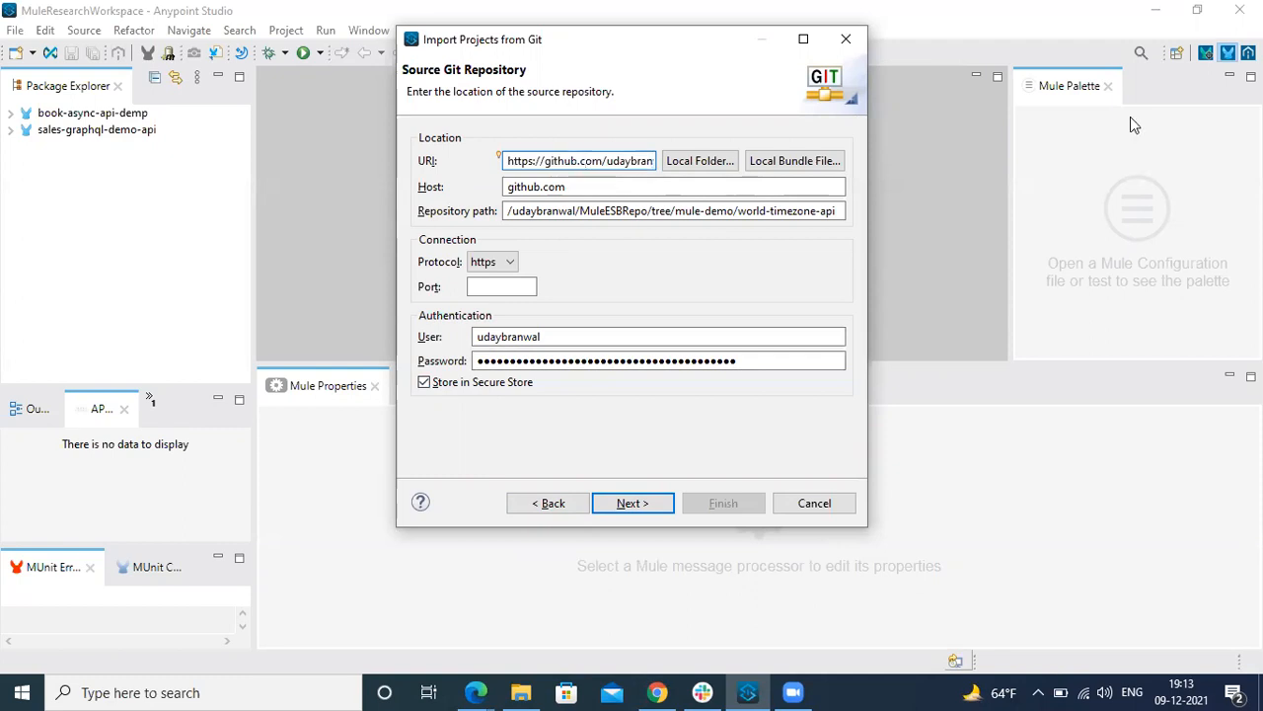
pyautogui.press('Right')
pyautogui.press('Right')
pyautogui.press('Right')
pyautogui.press('Right')
pyautogui.press('Right')
pyautogui.press('Right')
pyautogui.press('Right')
pyautogui.press('Right')
pyautogui.press('Right')
pyautogui.press('Right')
pyautogui.press('Right')
pyautogui.press('Right')
pyautogui.press('Right')
pyautogui.press('Right')
pyautogui.press('Right')
pyautogui.press('Right')
pyautogui.press('Right')
pyautogui.press('Right')
pyautogui.press('Right')
pyautogui.press('Right')
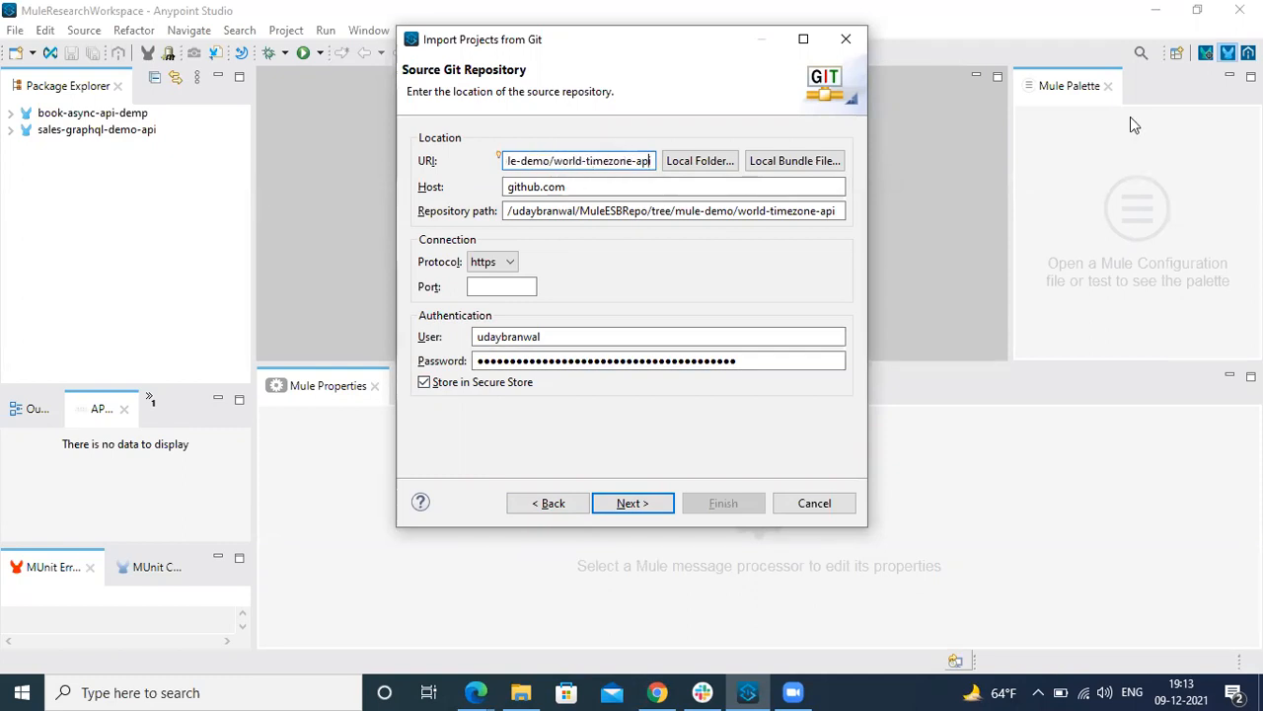
pyautogui.press('Left')
pyautogui.press('Left')
pyautogui.press('Left')
pyautogui.press('Left')
pyautogui.press('Left')
pyautogui.press('Left')
pyautogui.press('Left')
pyautogui.press('Left')
pyautogui.press('Left')
pyautogui.press('Left')
pyautogui.press('Left')
pyautogui.press('Left')
pyautogui.press('Left')
pyautogui.press('Left')
pyautogui.click(509, 262)
pyautogui.click(512, 266)
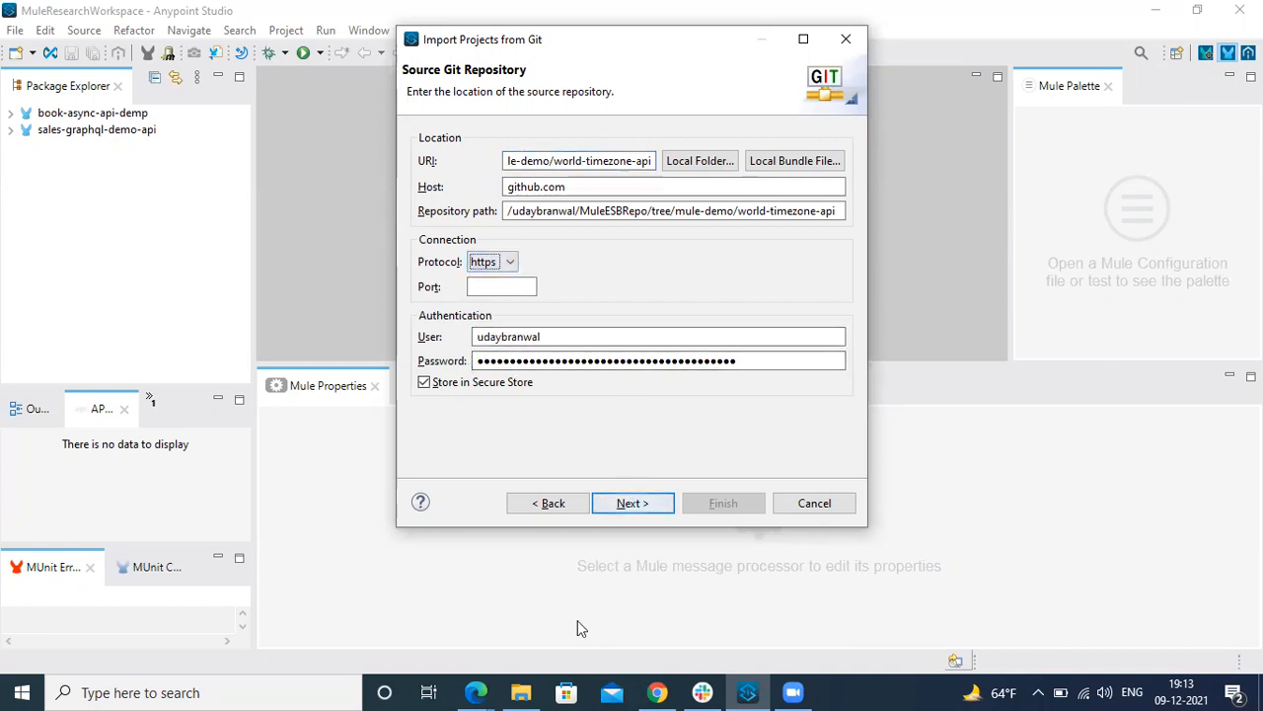
pyautogui.click(476, 692)
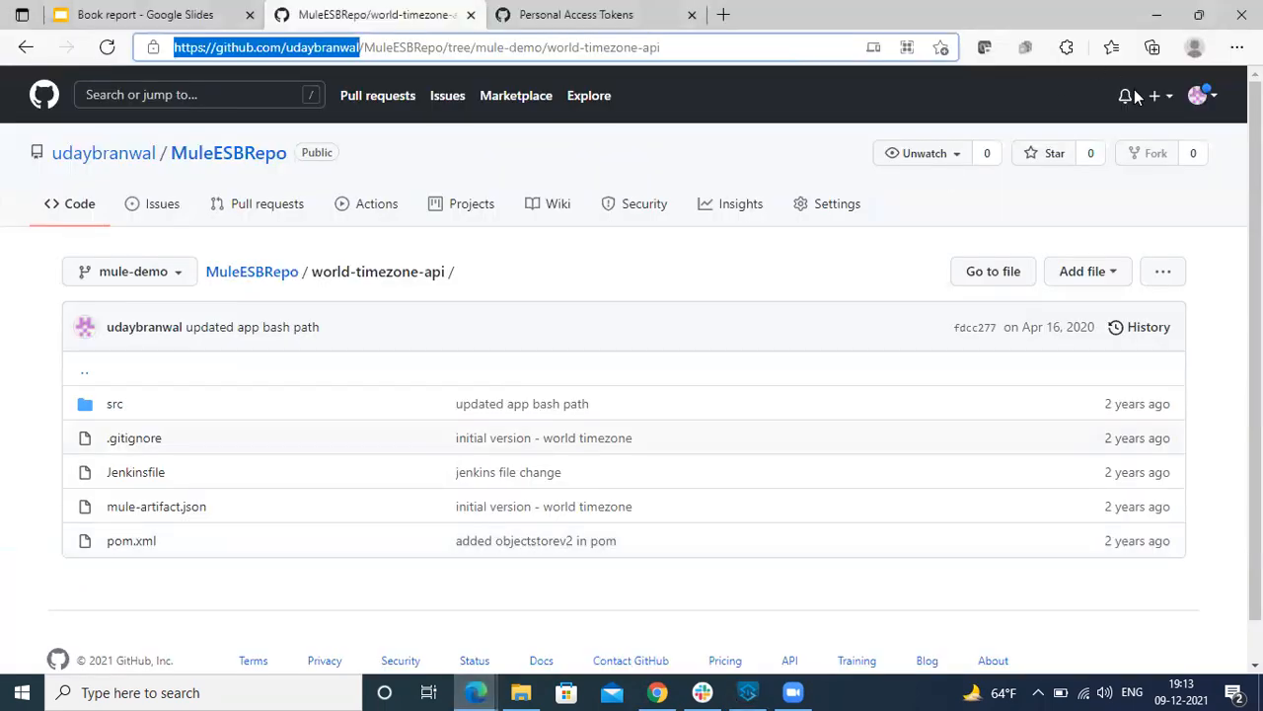
# Step: Check the signed-in GitHub account, retry fetching branches, and dismiss the repeated Transport Error
pyautogui.click(1217, 95)
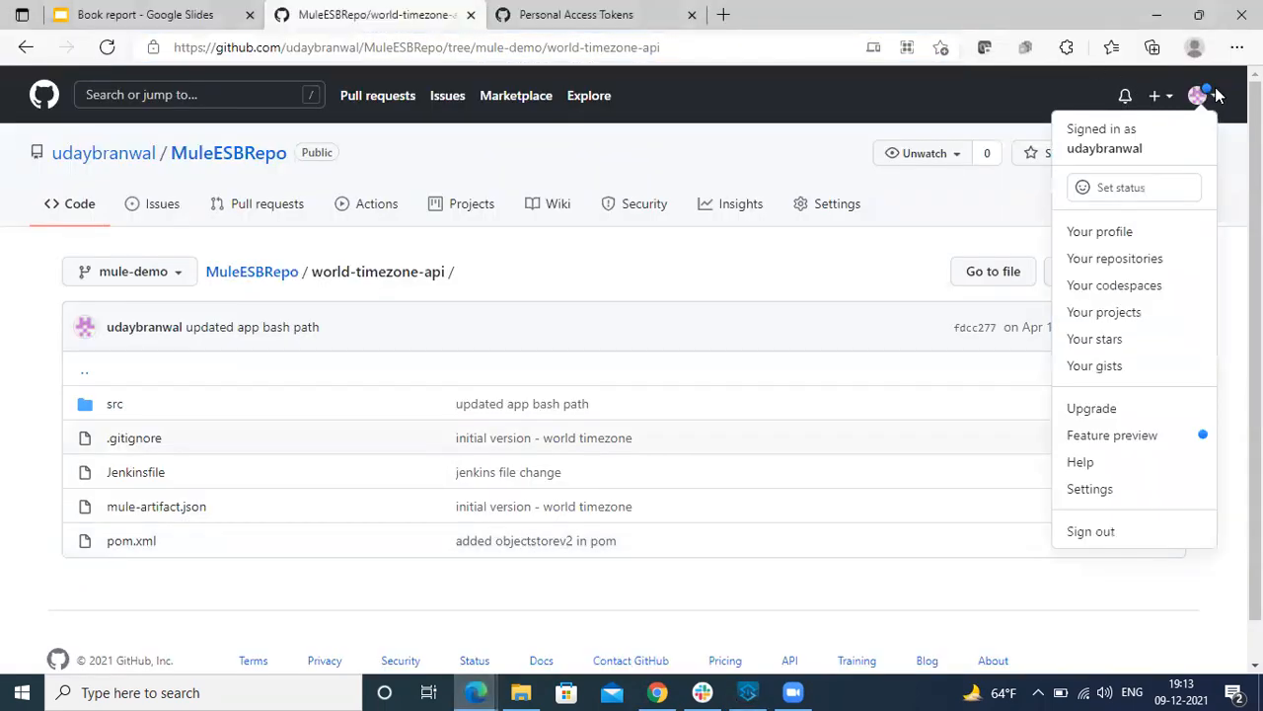
pyautogui.click(780, 106)
pyautogui.click(748, 691)
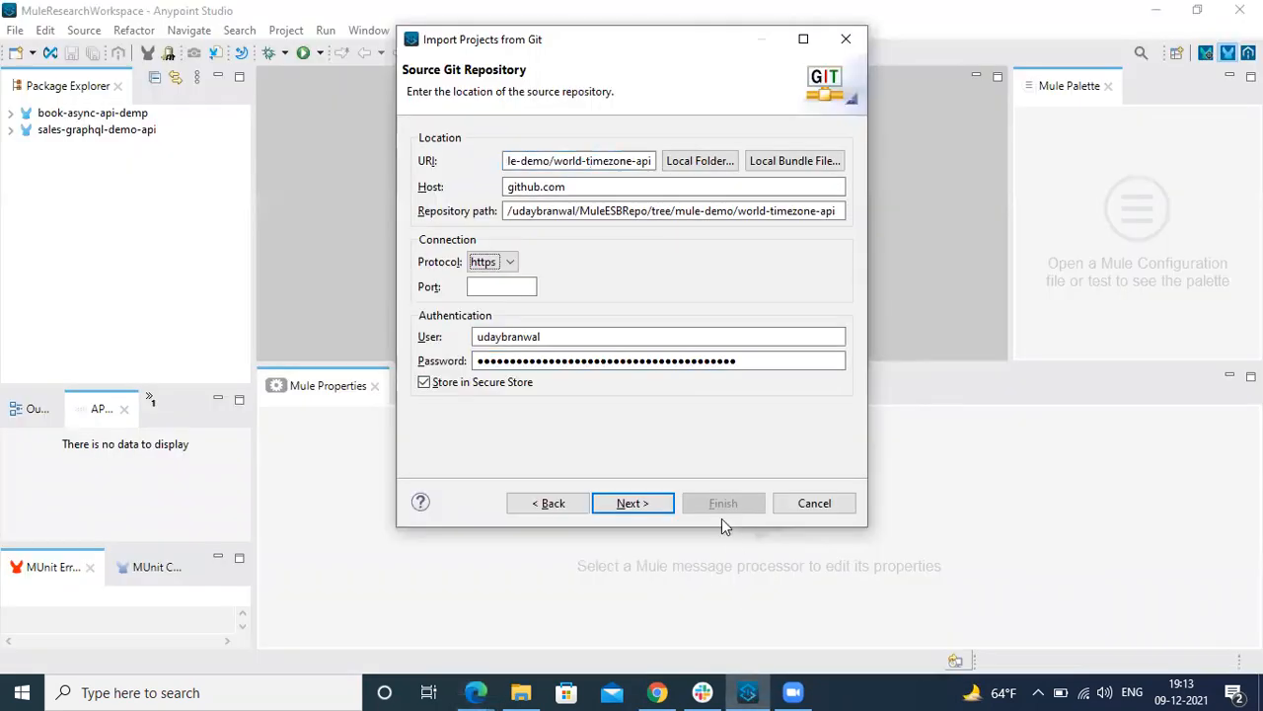
pyautogui.click(635, 502)
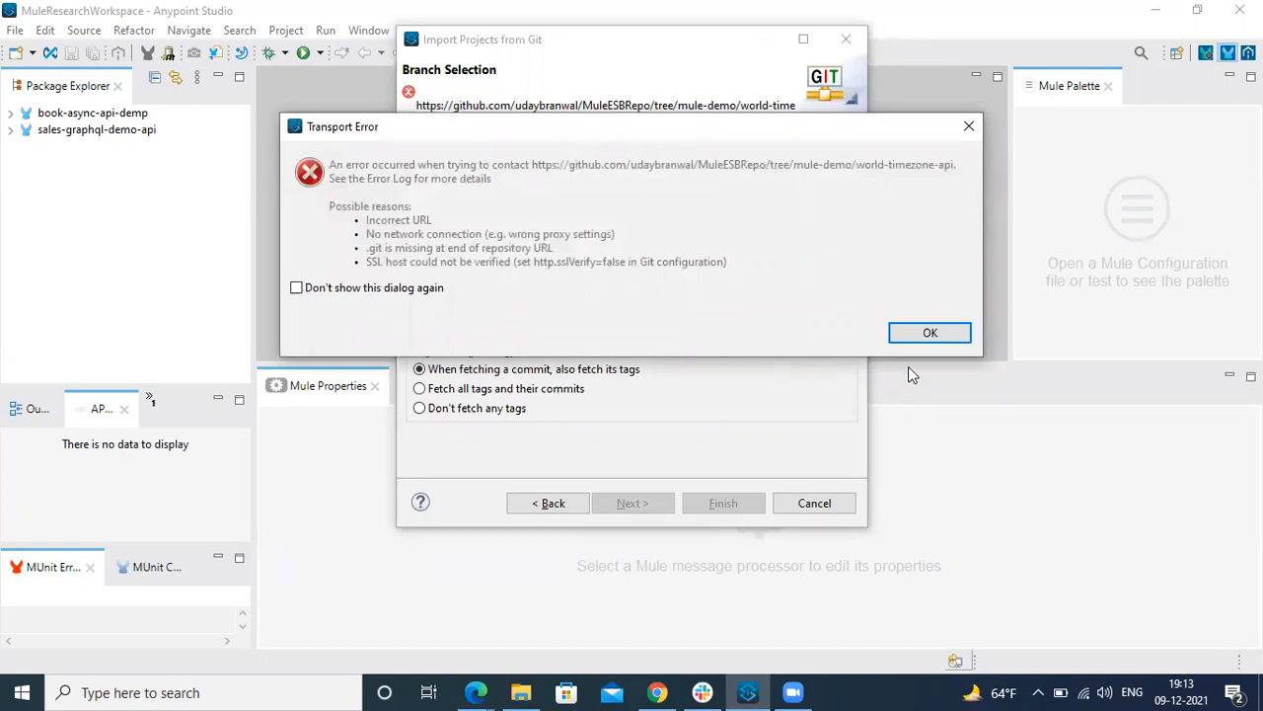
pyautogui.click(928, 331)
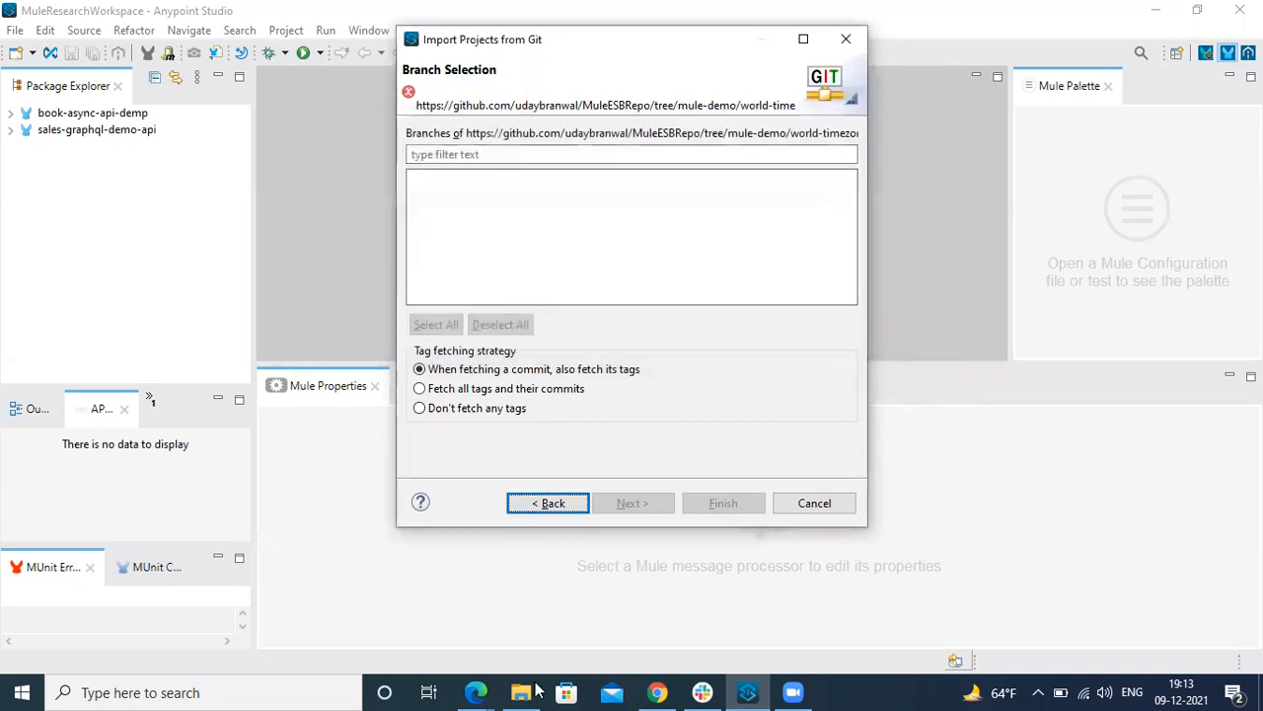
pyautogui.moveTo(475, 691)
pyautogui.click(547, 626)
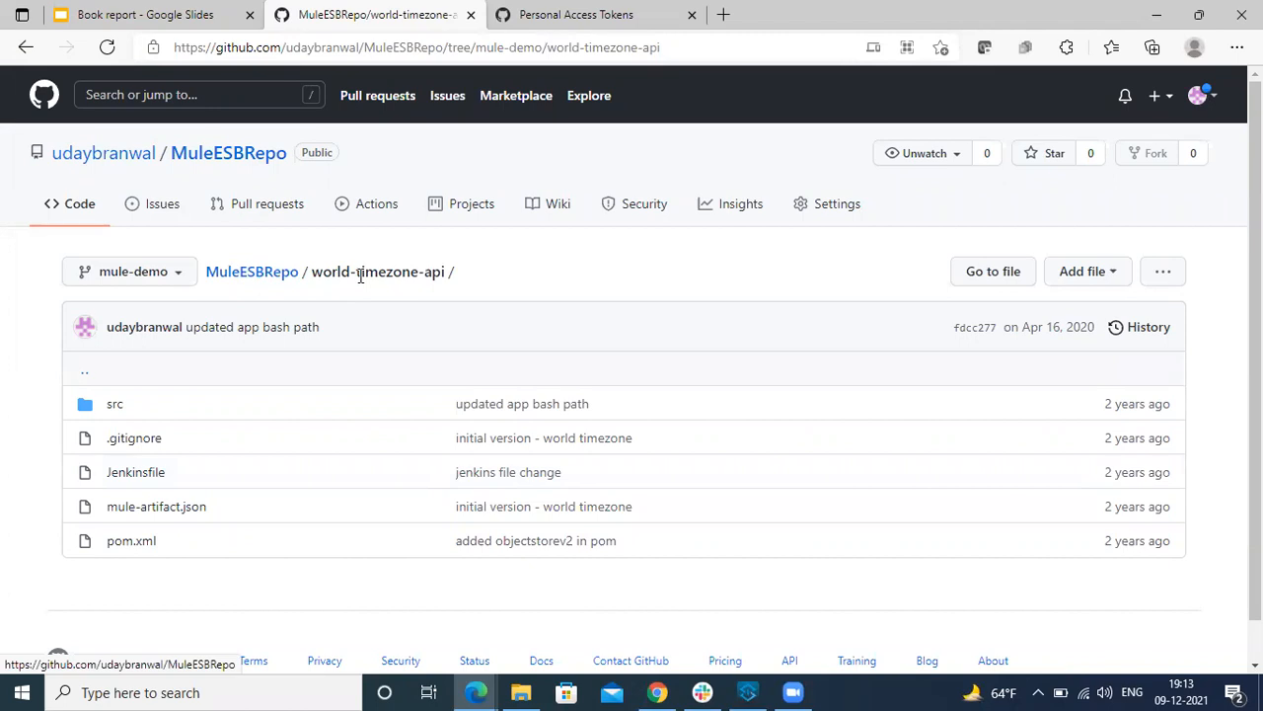
# Step: Revisit MuleESBRepo's world-timezone-api folder on GitHub, select its page address, and return to the import wizard
pyautogui.click(254, 280)
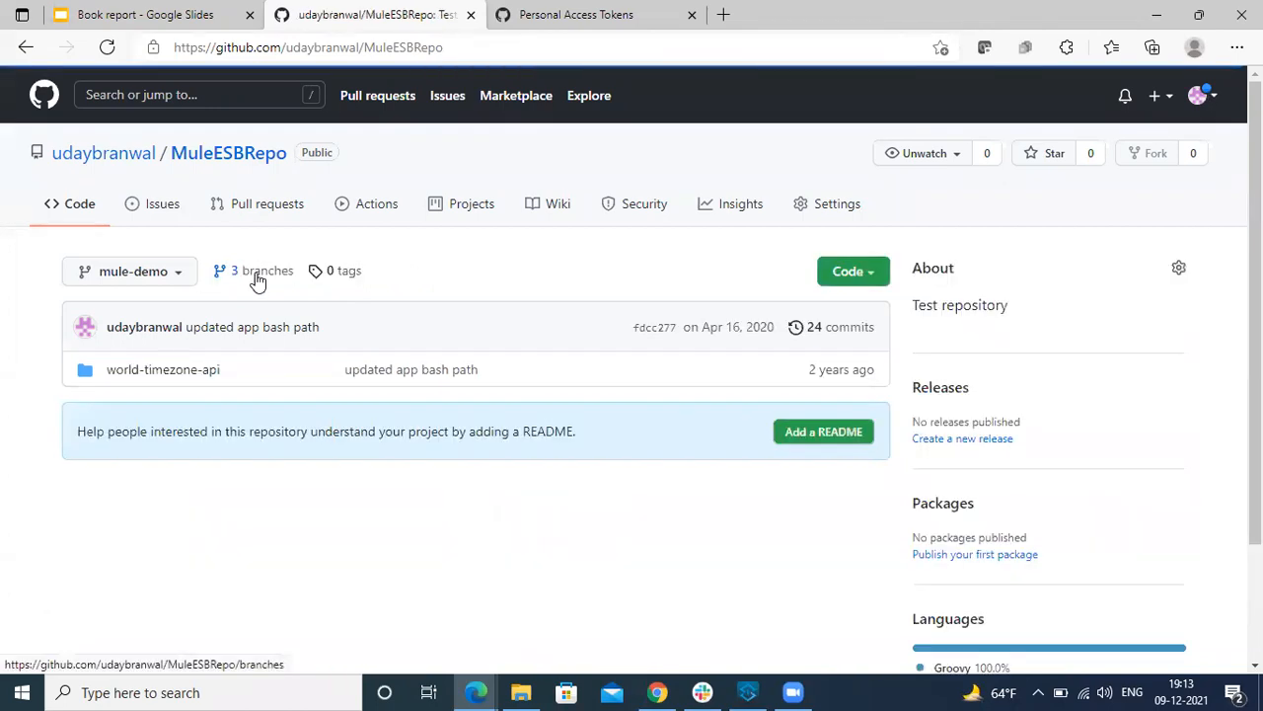
pyautogui.click(192, 374)
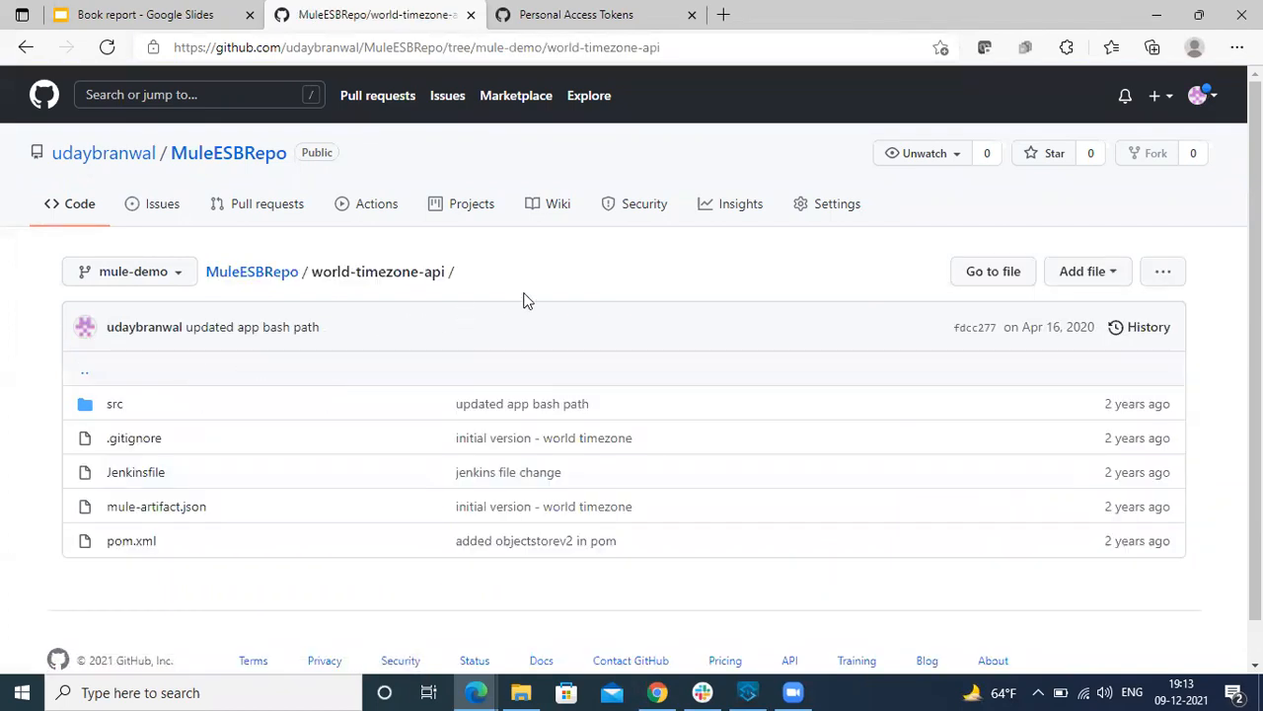
pyautogui.click(701, 49)
pyautogui.hotkey('ctrl', 'c')
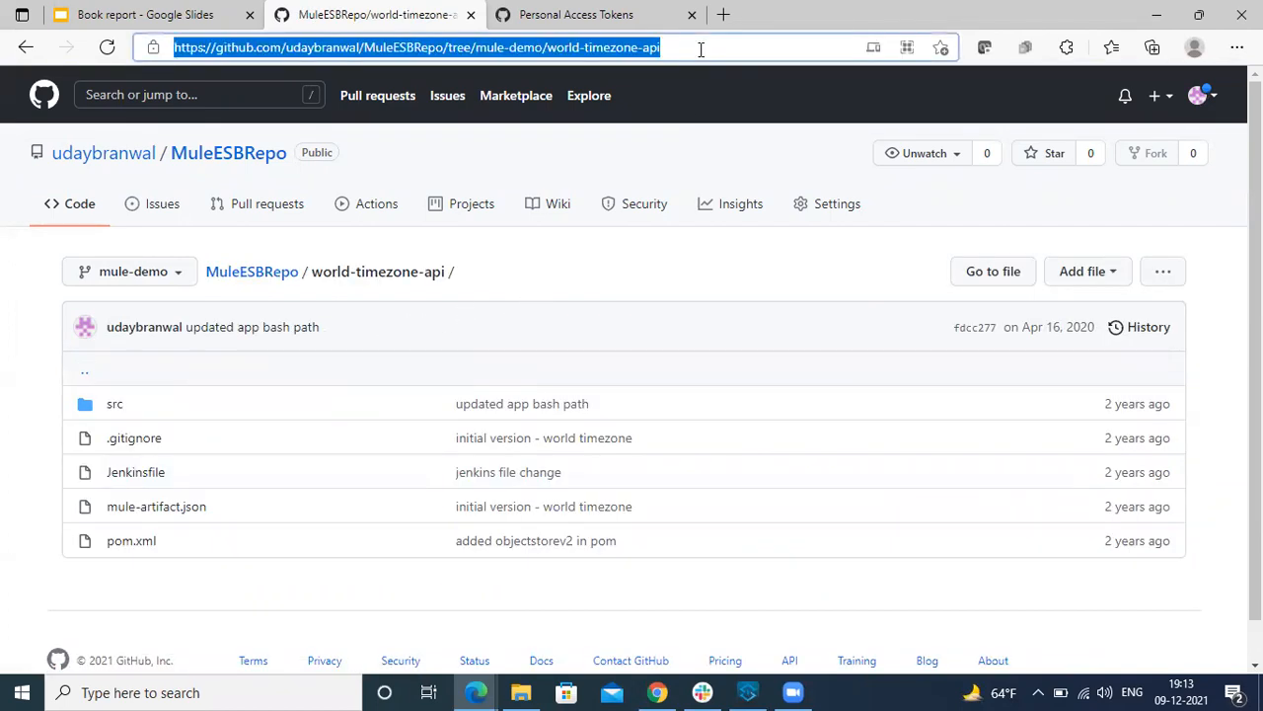
pyautogui.click(747, 691)
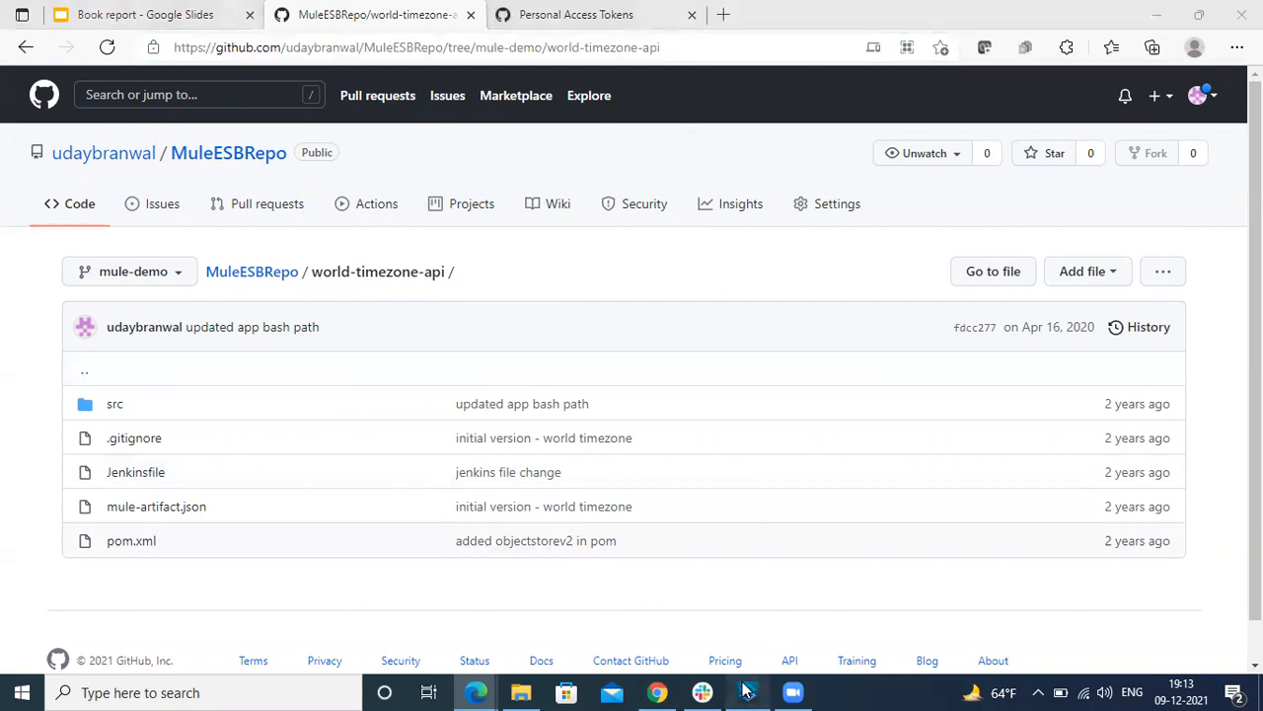
# Step: Replace the repository URI with the pasted folder URL, retry the branch fetch, and dismiss the Transport Error
pyautogui.click(551, 503)
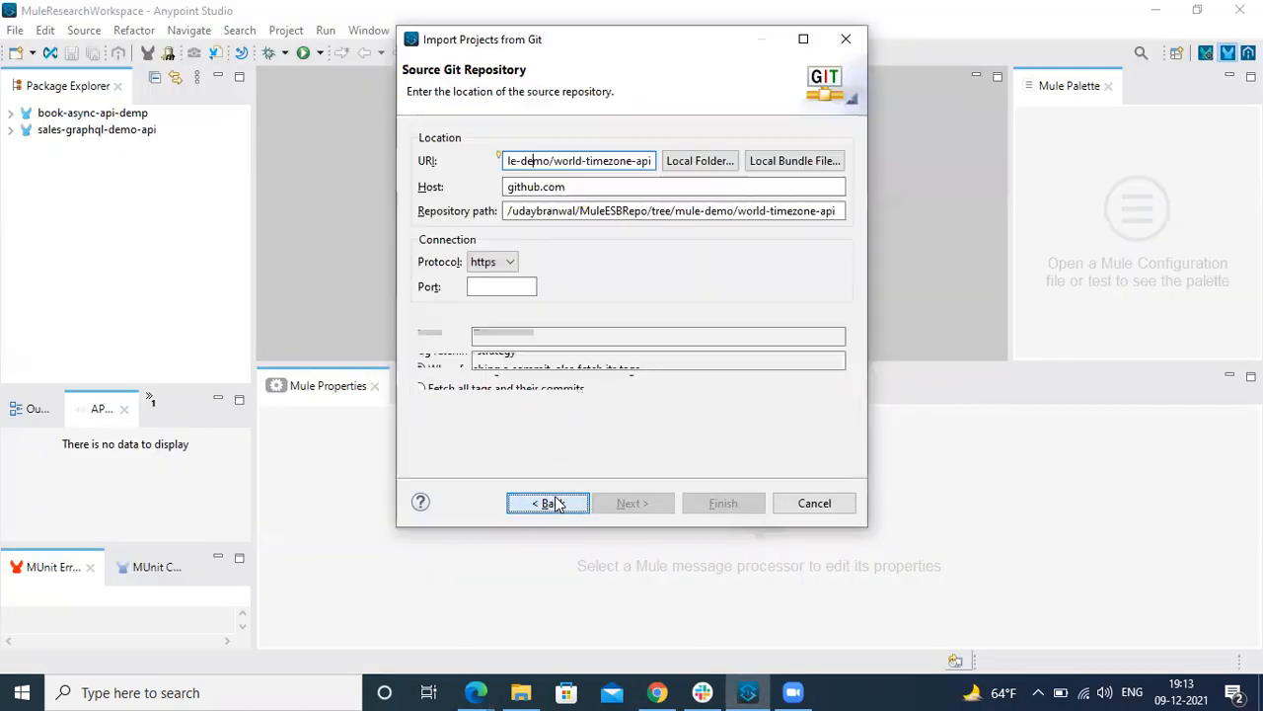
pyautogui.hotkey('ctrl', 'a')
pyautogui.press('BackSpace')
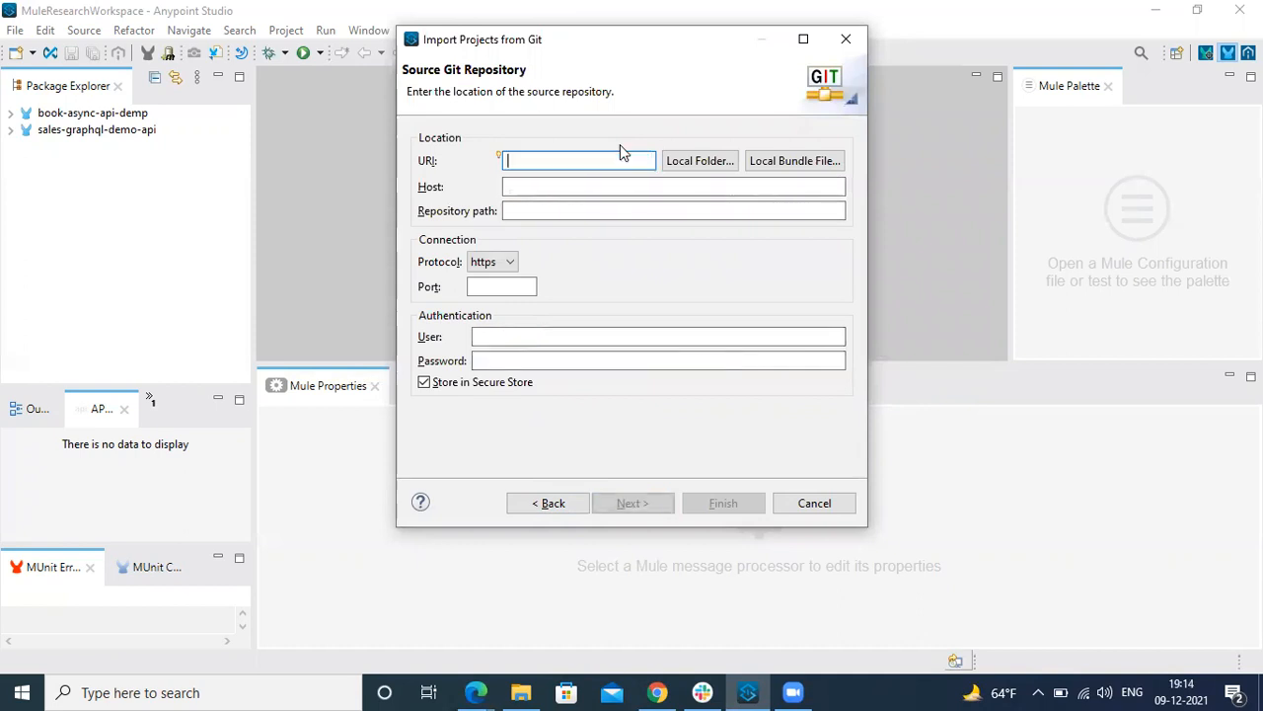
pyautogui.hotkey('ctrl', 'v')
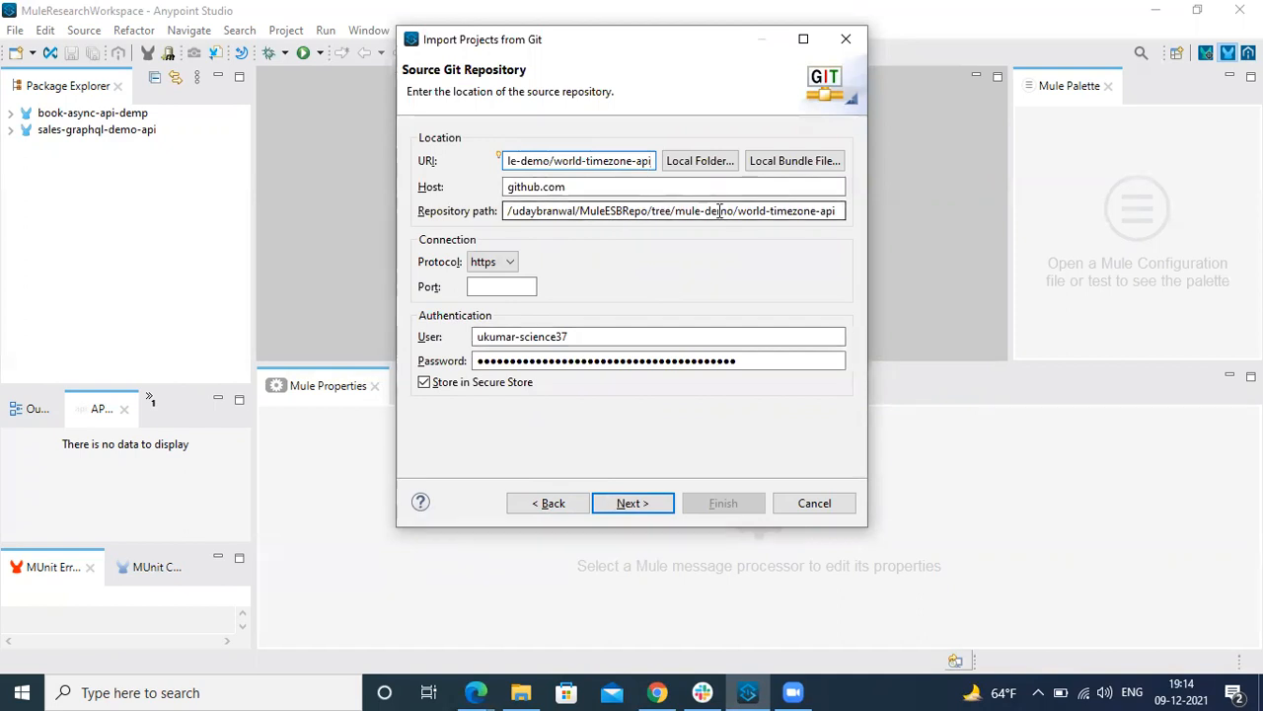
pyautogui.click(632, 504)
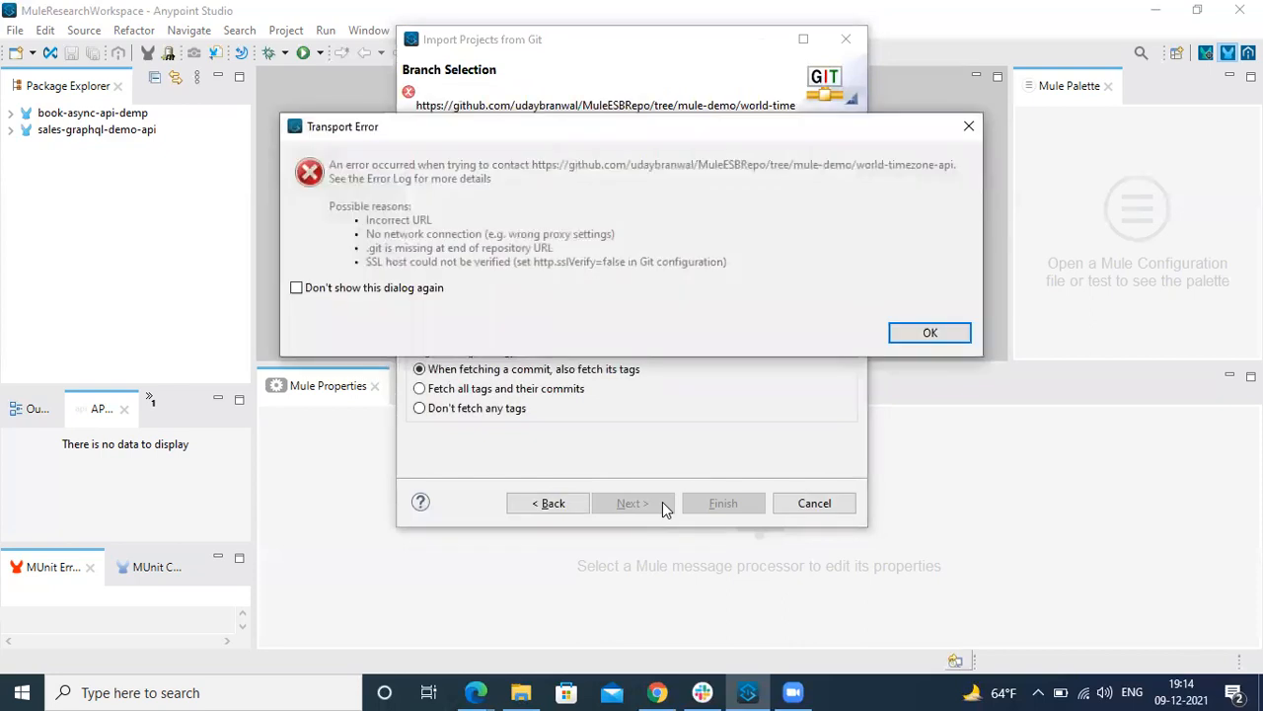
pyautogui.click(928, 333)
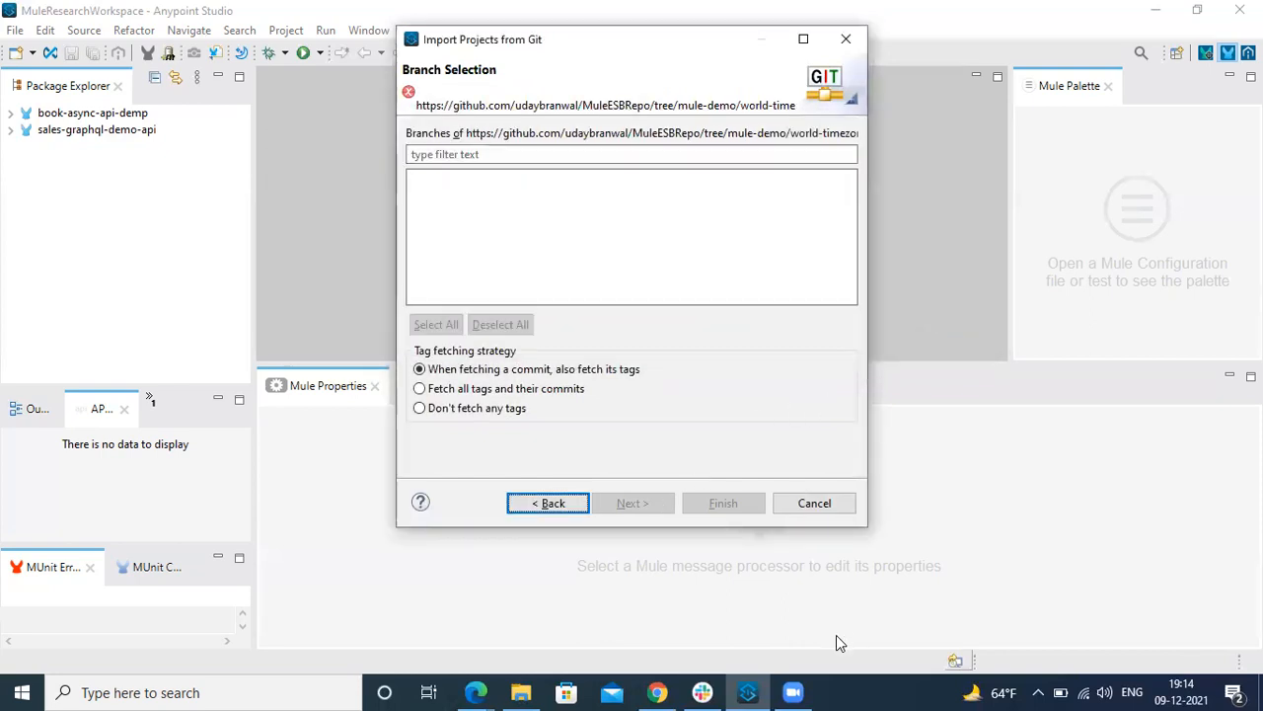
pyautogui.click(1011, 518)
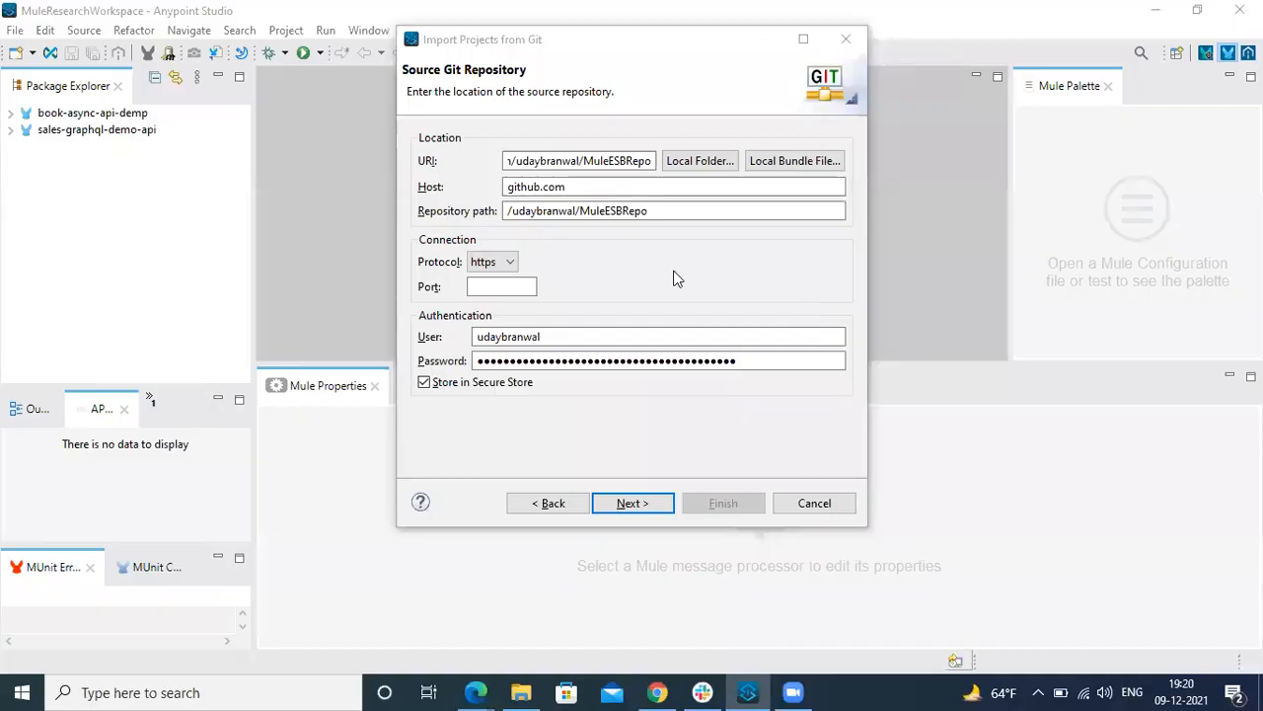
# Step: Verify host github.com, the MuleESBRepo repository path and the user field, then fetch the branch list
pyautogui.click(482, 692)
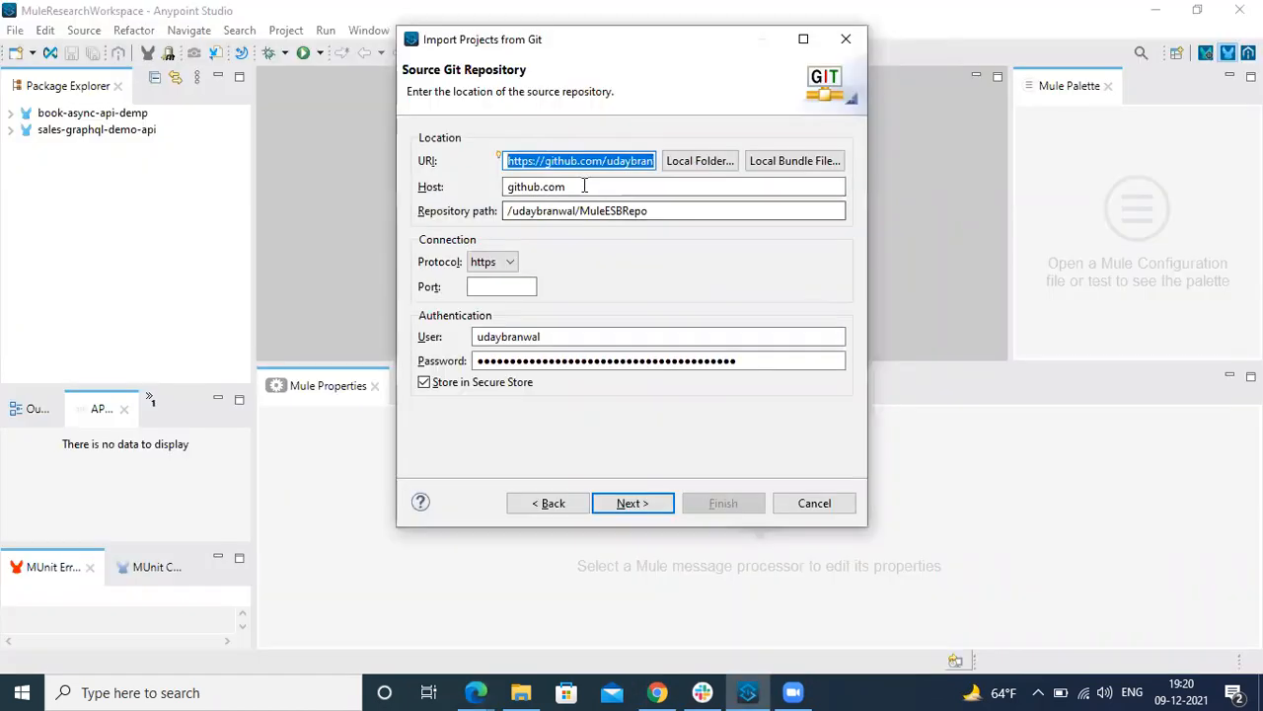
pyautogui.click(513, 189)
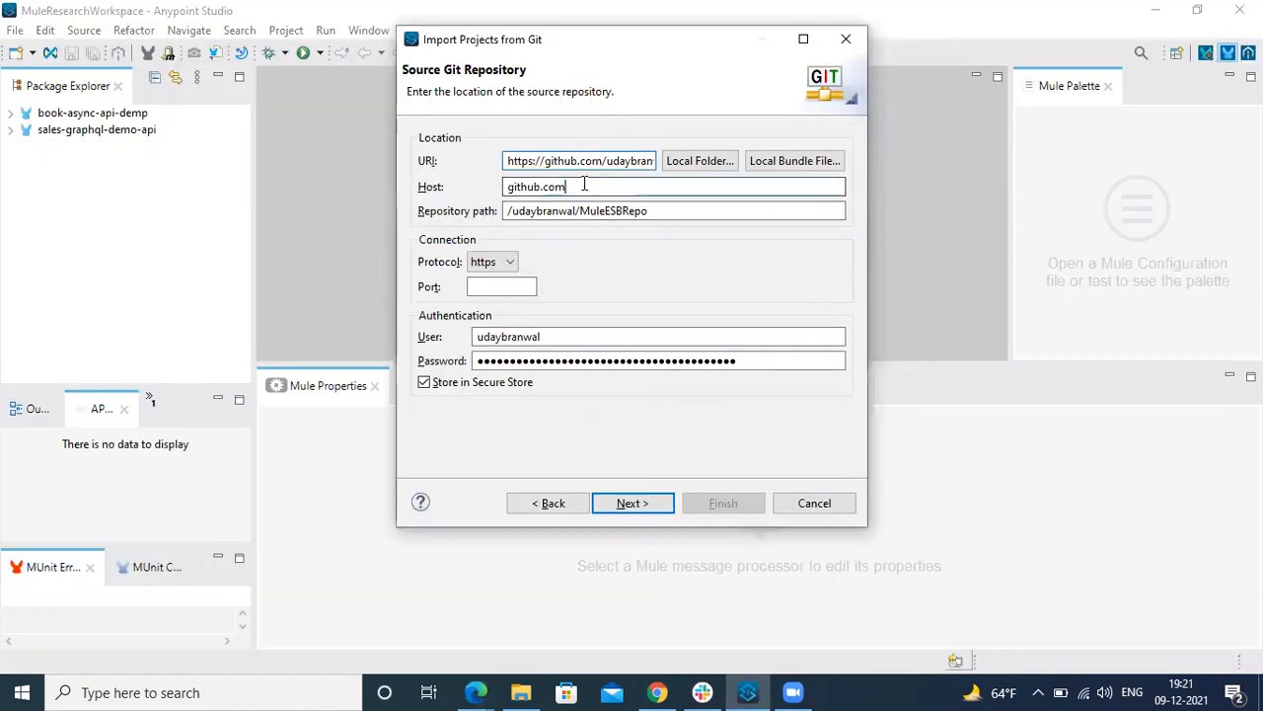
pyautogui.click(651, 210)
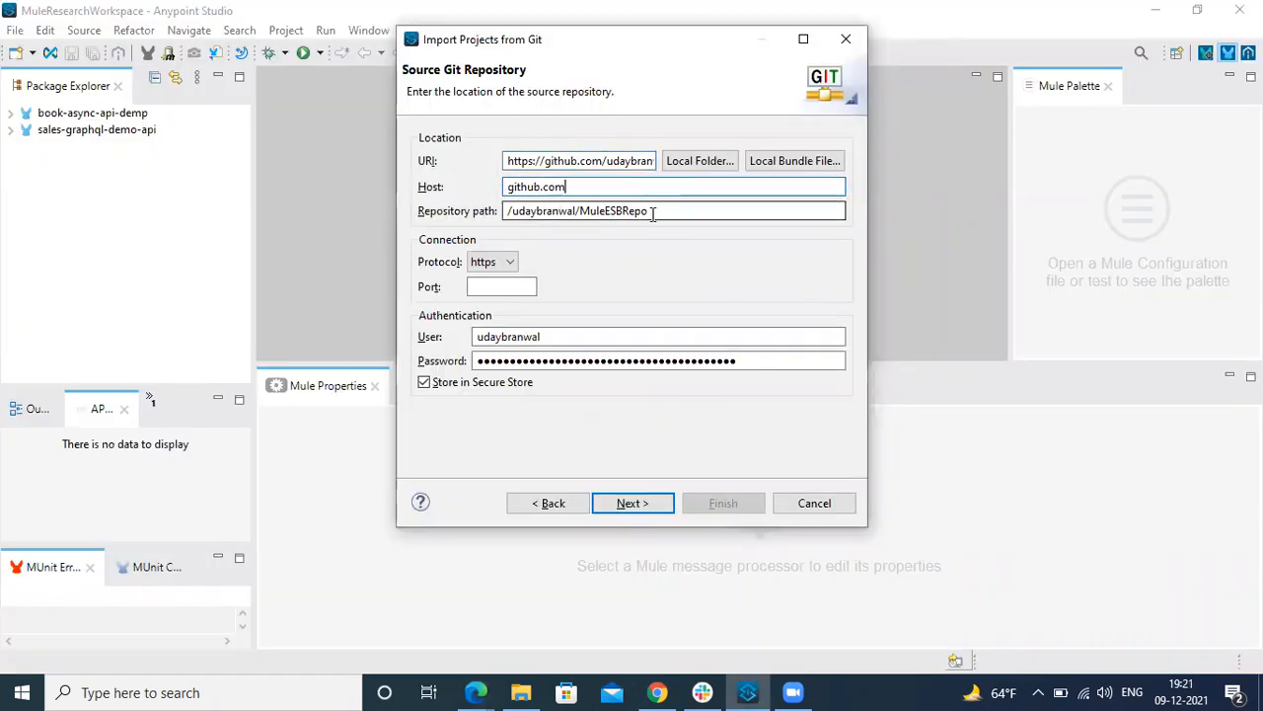
pyautogui.doubleClick(649, 209)
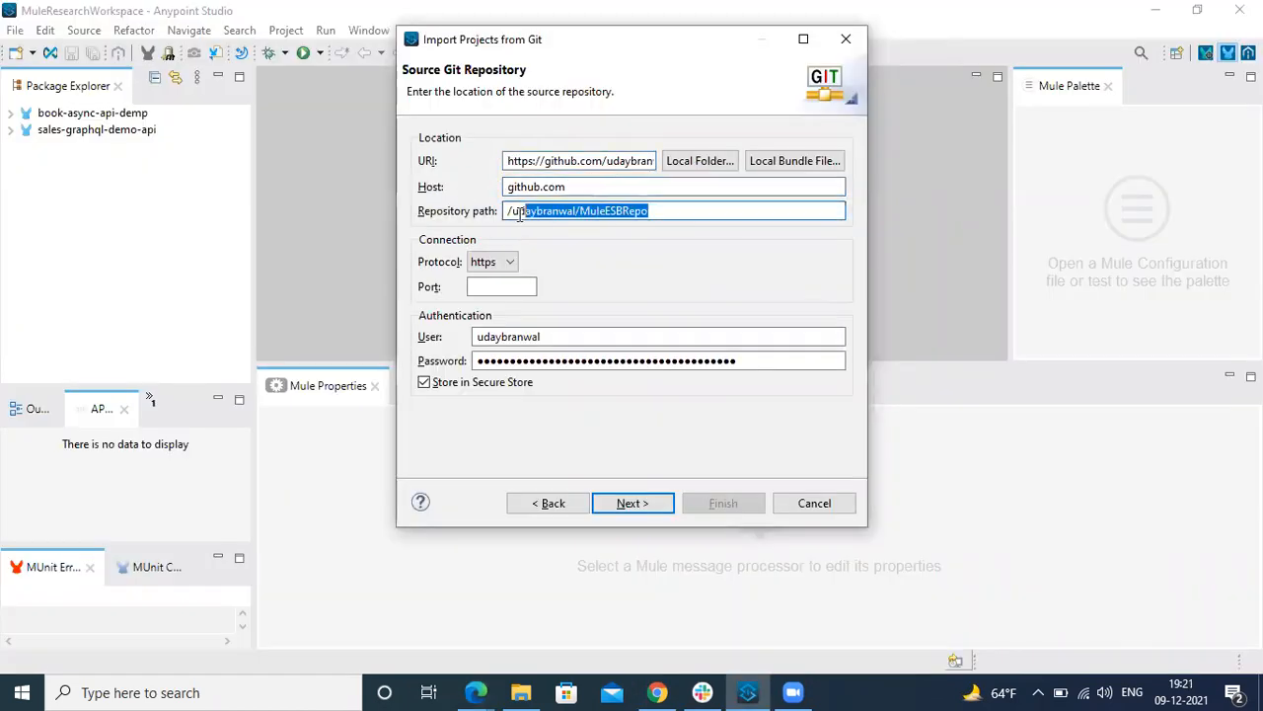
pyautogui.click(628, 338)
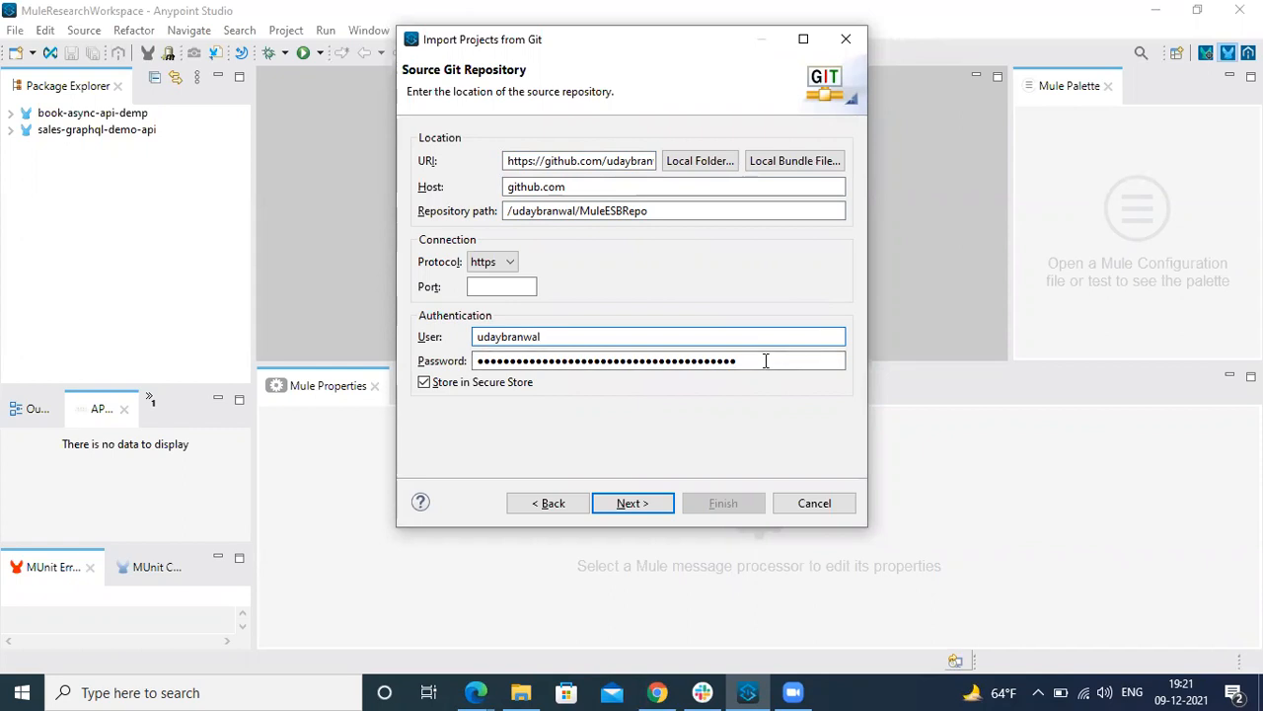
pyautogui.click(631, 503)
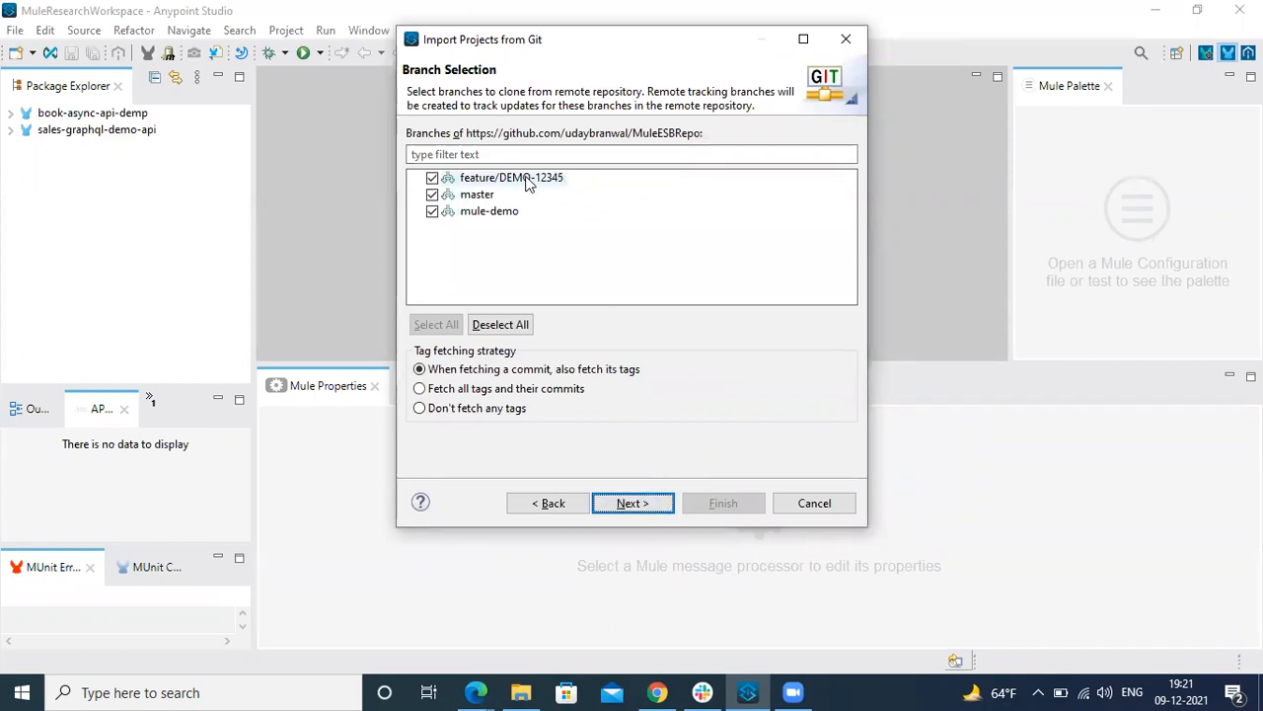
# Step: Uncheck master and mule-demo so only feature/DEMO-12345 is cloned, after cross-checking GitHub's branch list
pyautogui.click(433, 211)
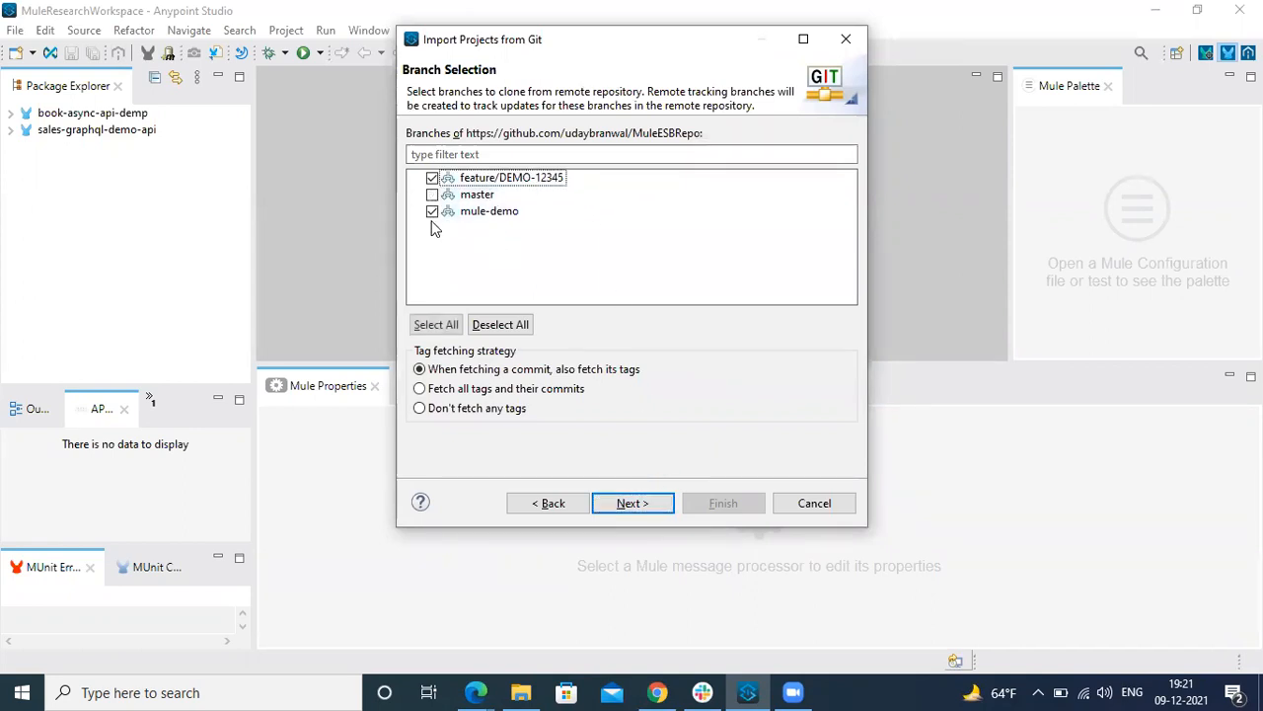
pyautogui.click(432, 194)
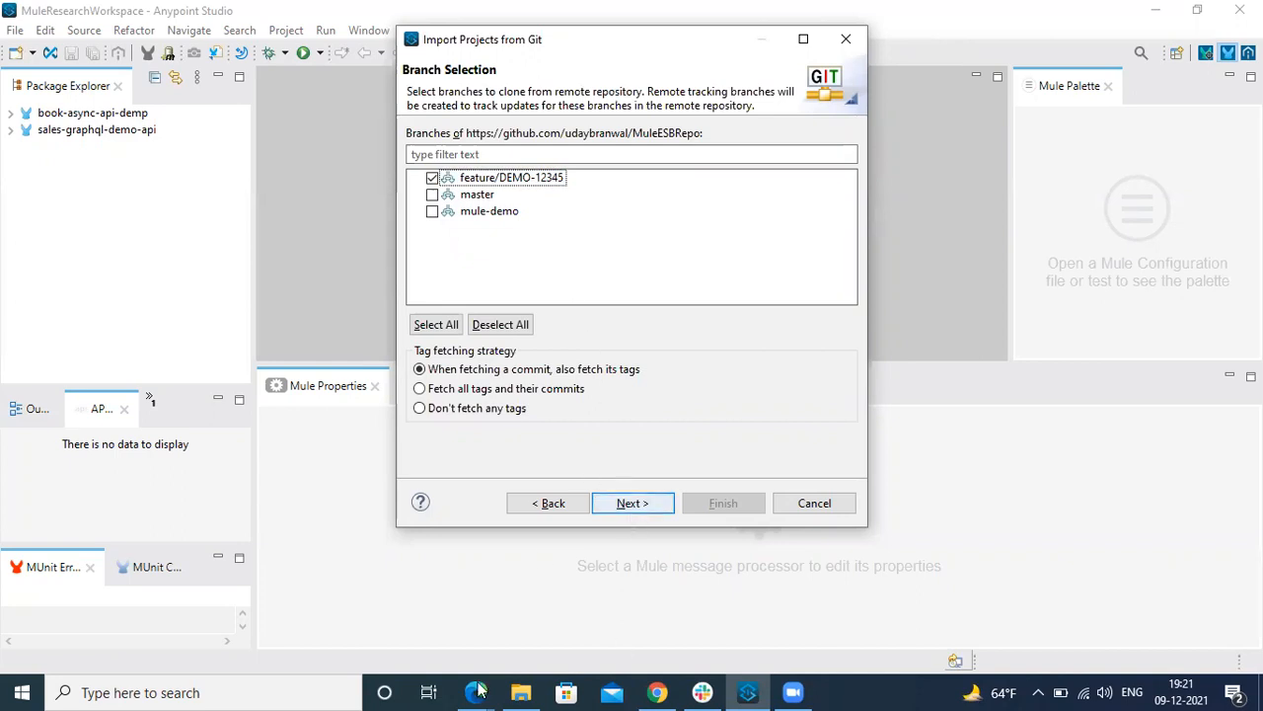
pyautogui.moveTo(476, 692)
pyautogui.click(545, 562)
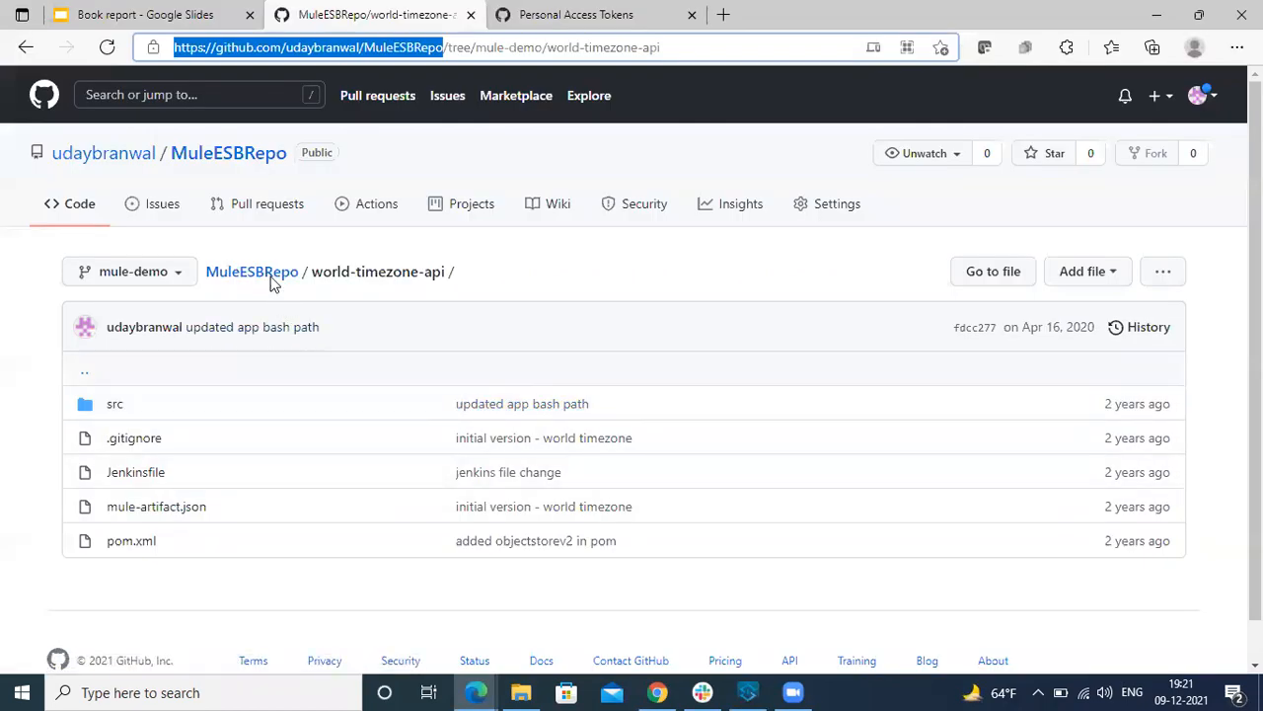
pyautogui.click(174, 274)
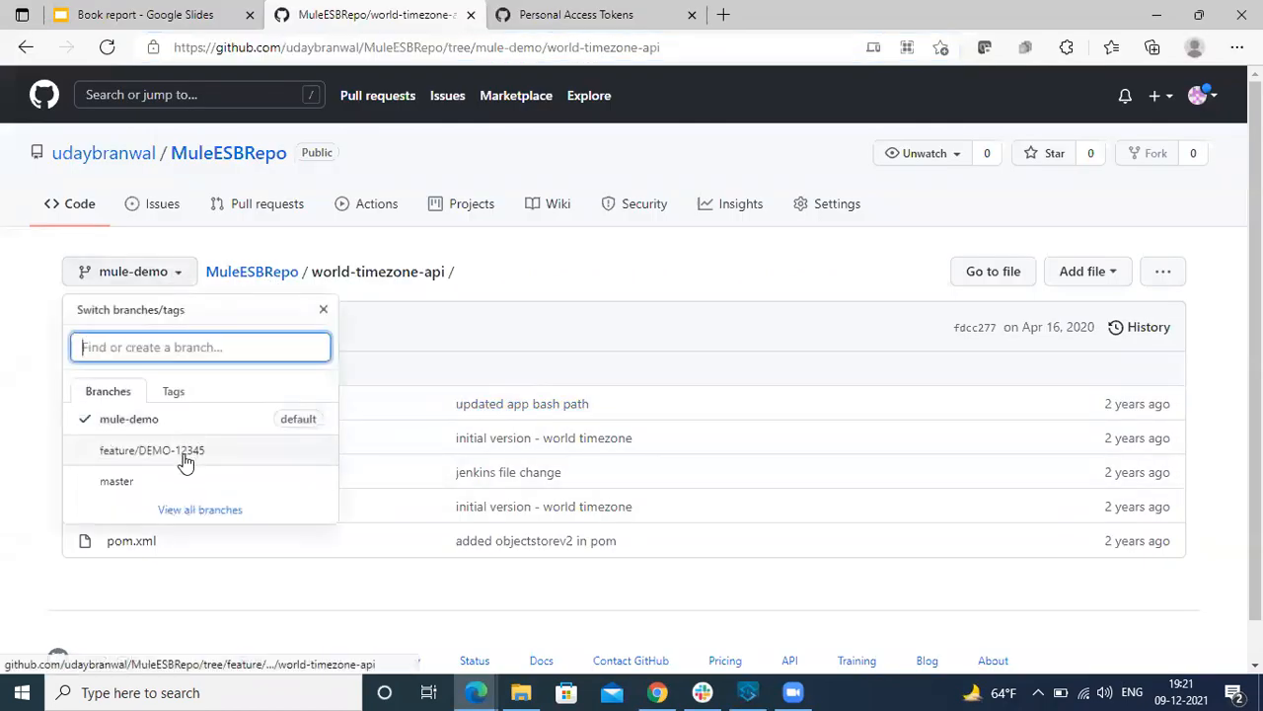
pyautogui.click(592, 274)
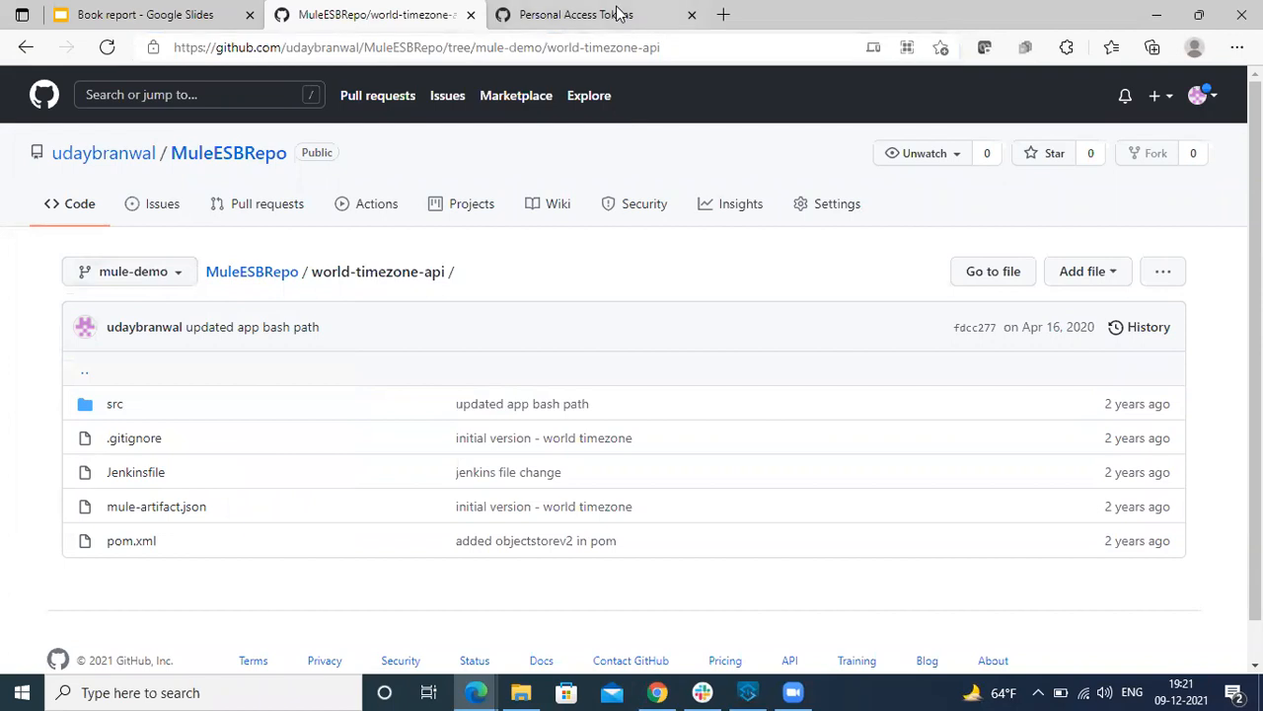
pyautogui.click(748, 691)
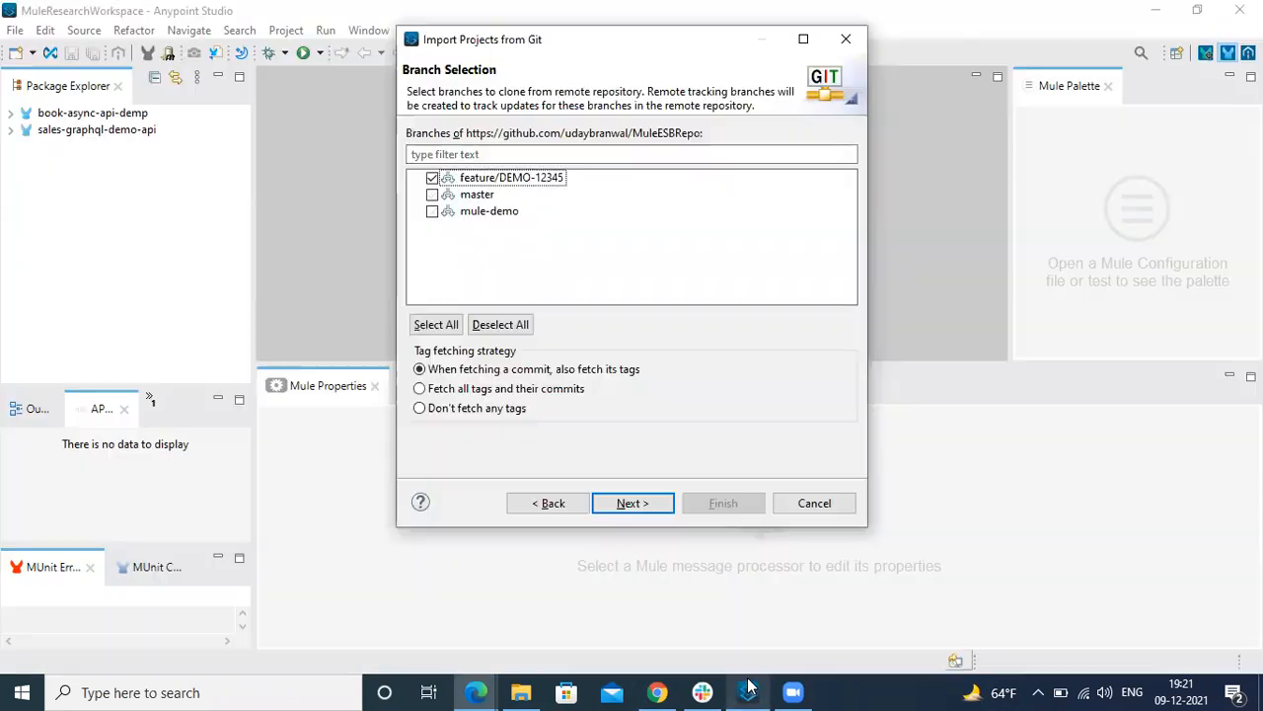
pyautogui.click(641, 505)
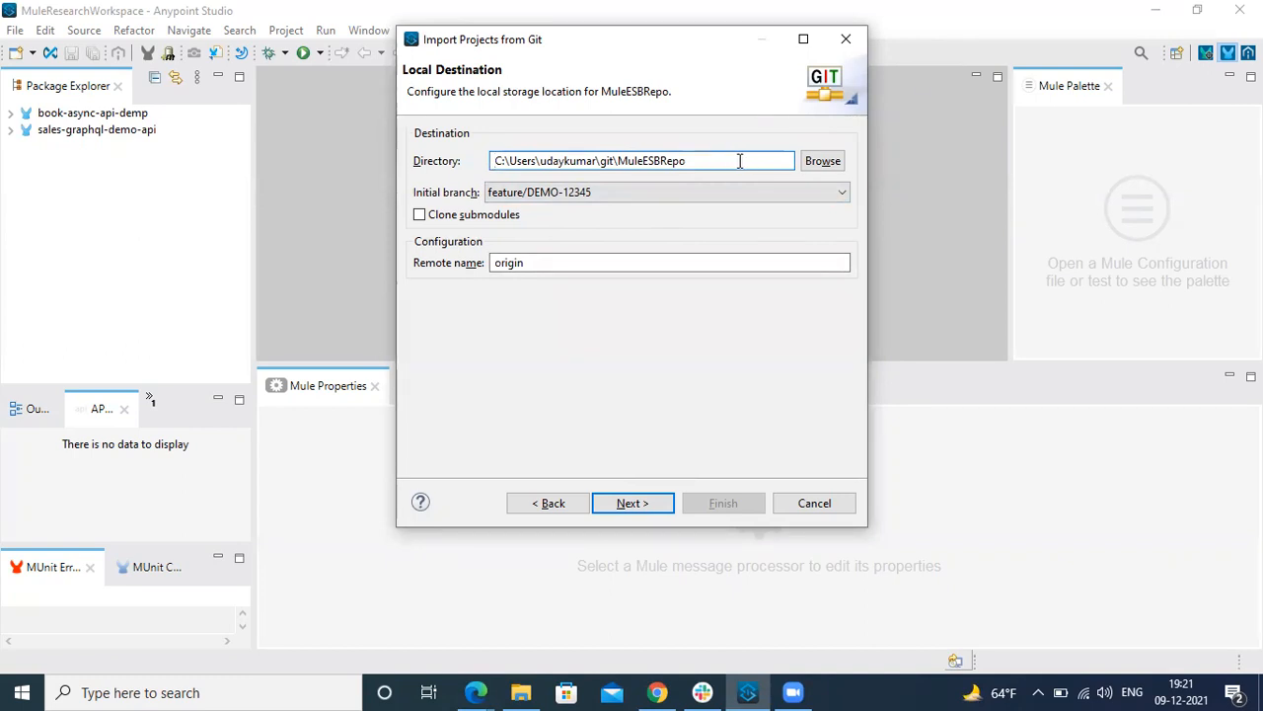
# Step: Set the clone directory to D:\MuleResearchWorkspace\MuleESBRepo, with initial branch feature/DEMO-12345 and remote origin
pyautogui.click(819, 161)
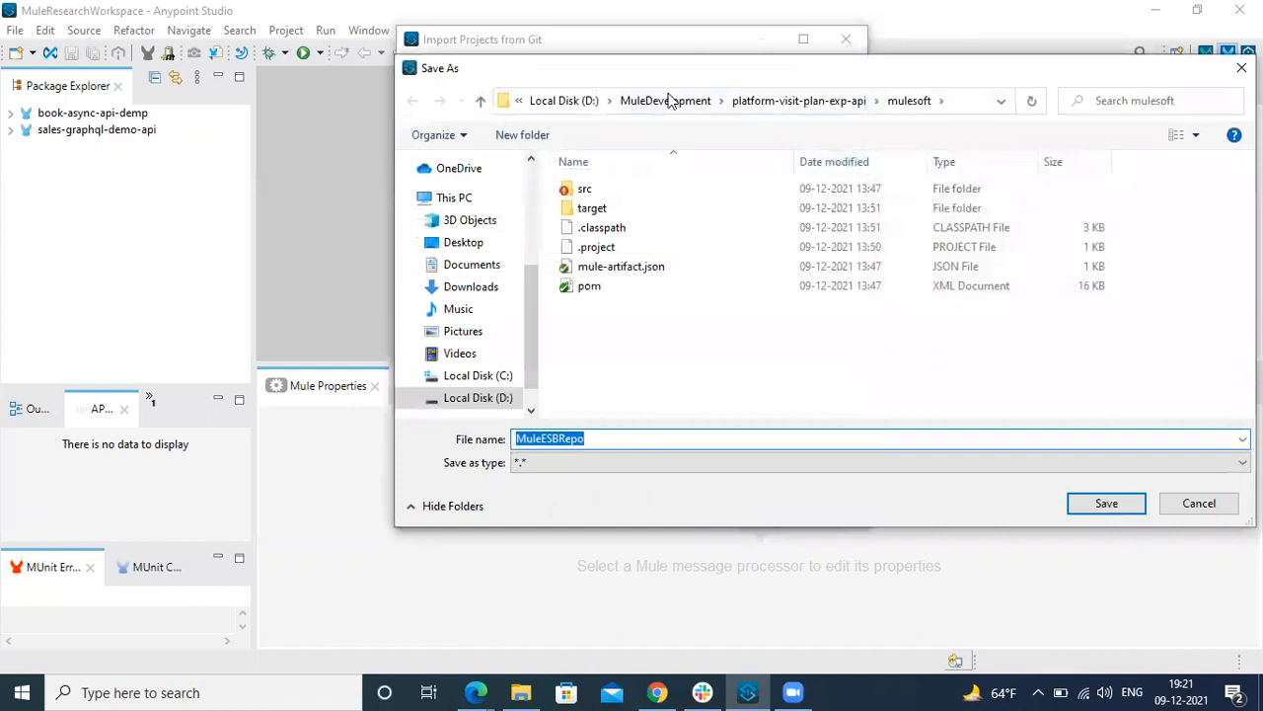
pyautogui.click(489, 399)
pyautogui.scroll(-1, 688, 354)
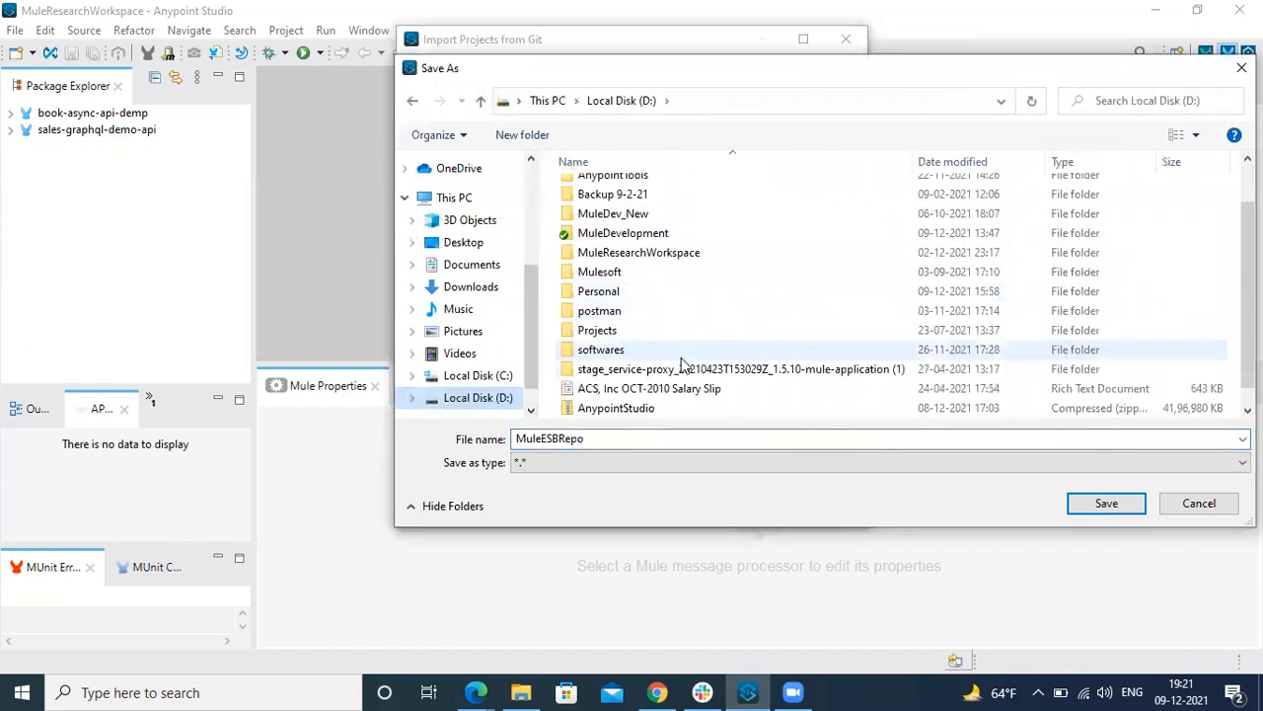
pyautogui.doubleClick(666, 253)
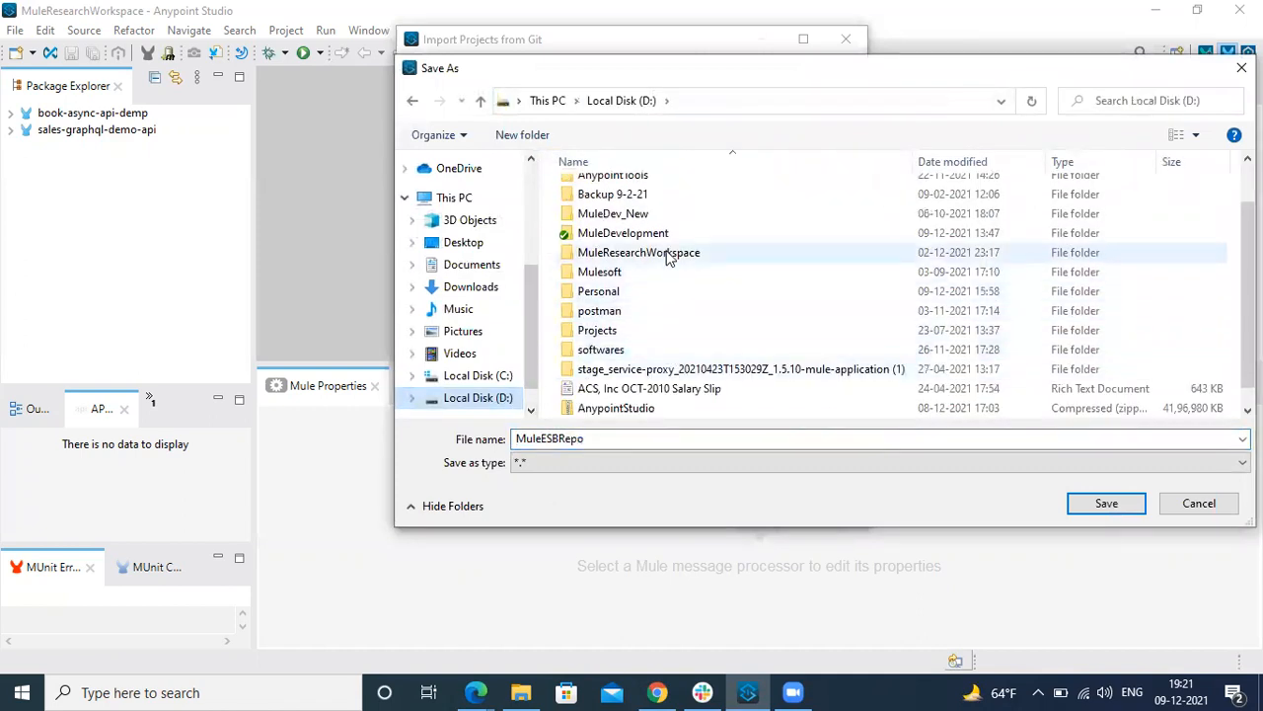
pyautogui.click(1102, 500)
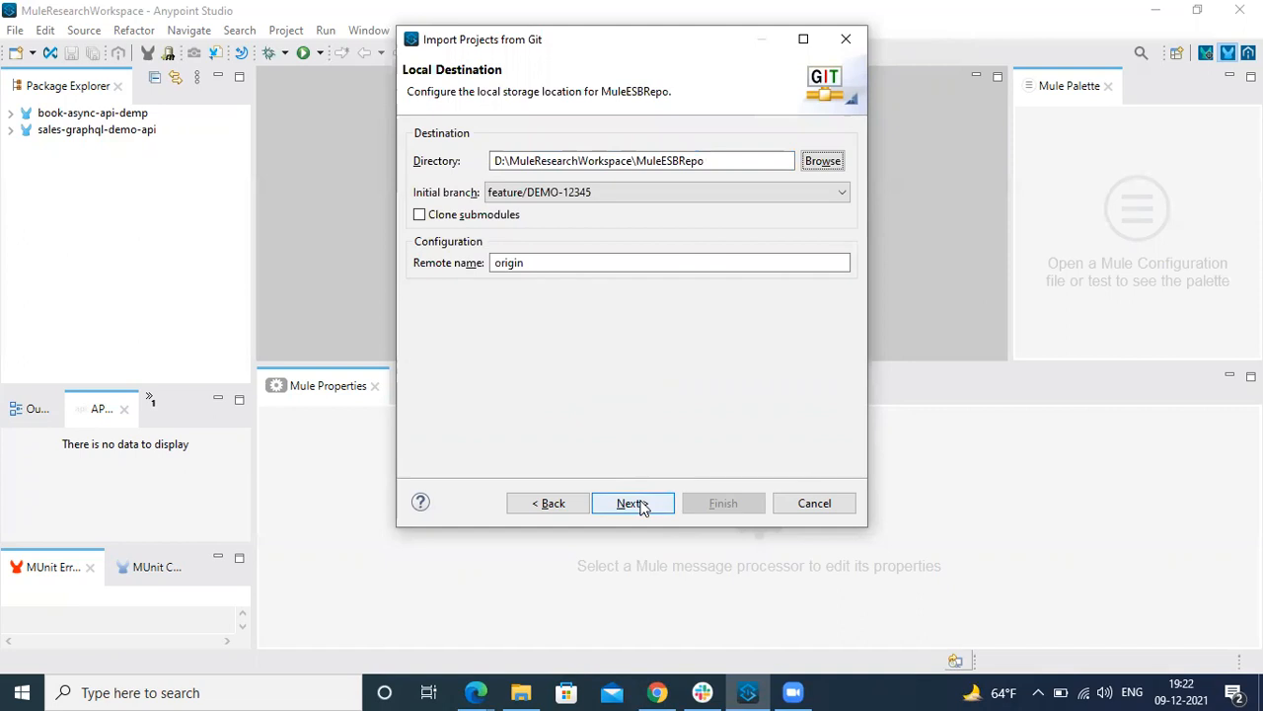
# Step: Clone MuleESBRepo locally and enable 'Close newly imported projects upon completion'
pyautogui.click(632, 503)
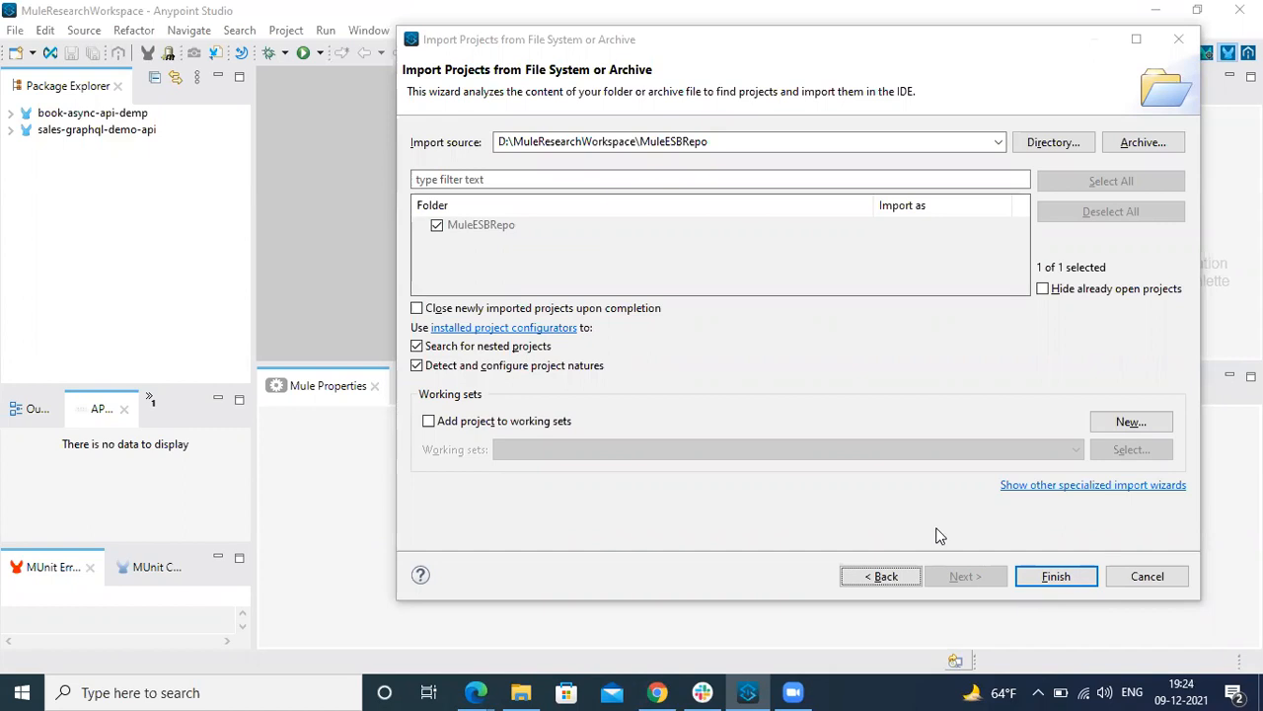
pyautogui.click(449, 310)
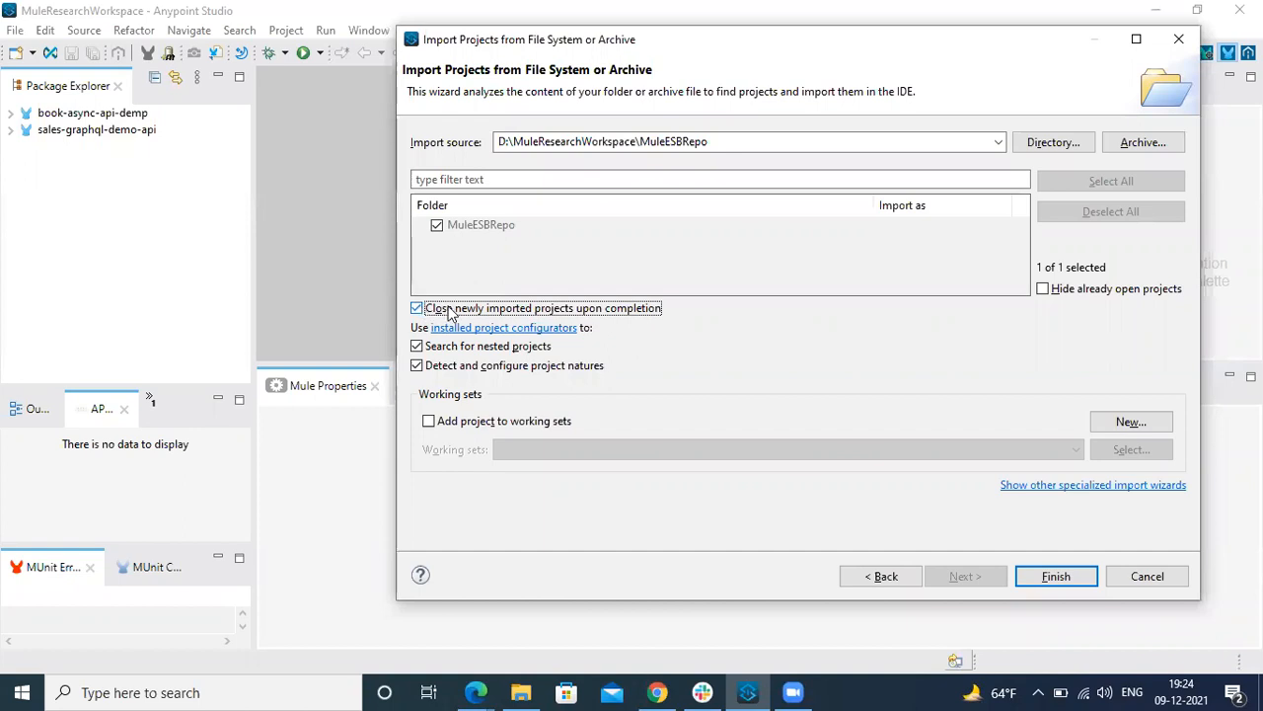
# Step: Choose 'Anypoint Studio project from File System' among the specialized import wizards, then bring up File Explorer
pyautogui.click(1085, 490)
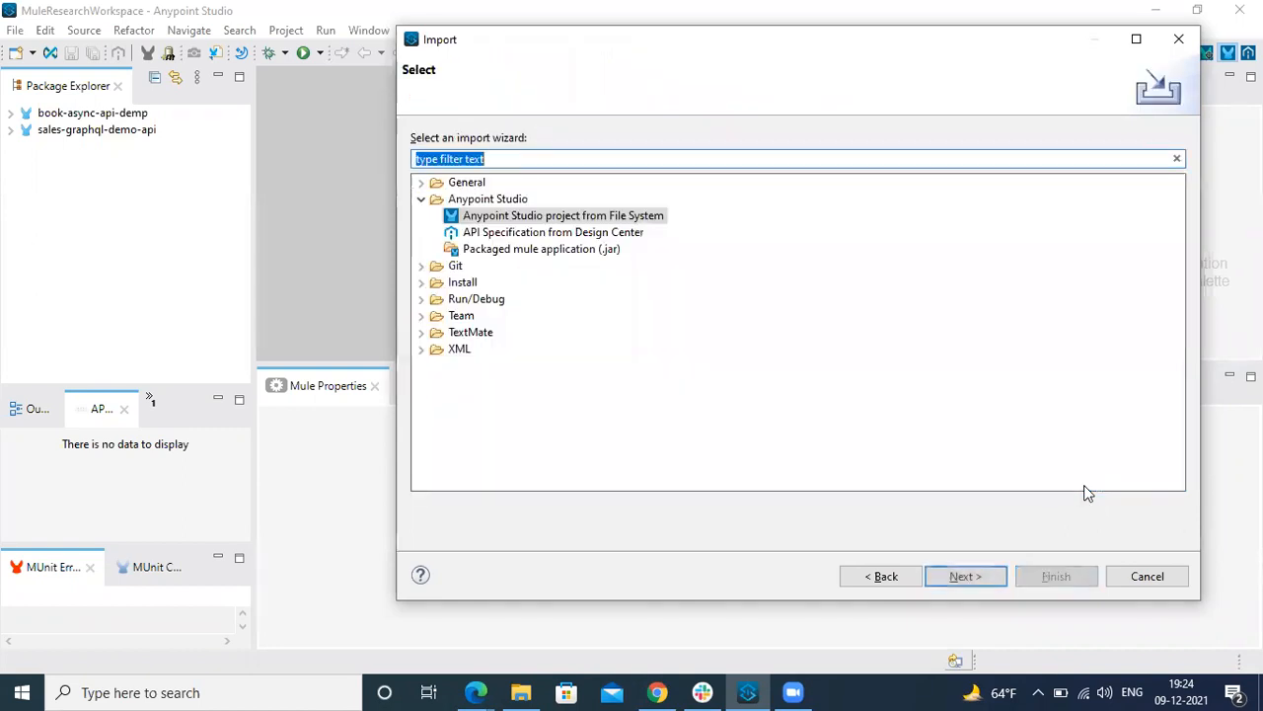
pyautogui.click(583, 217)
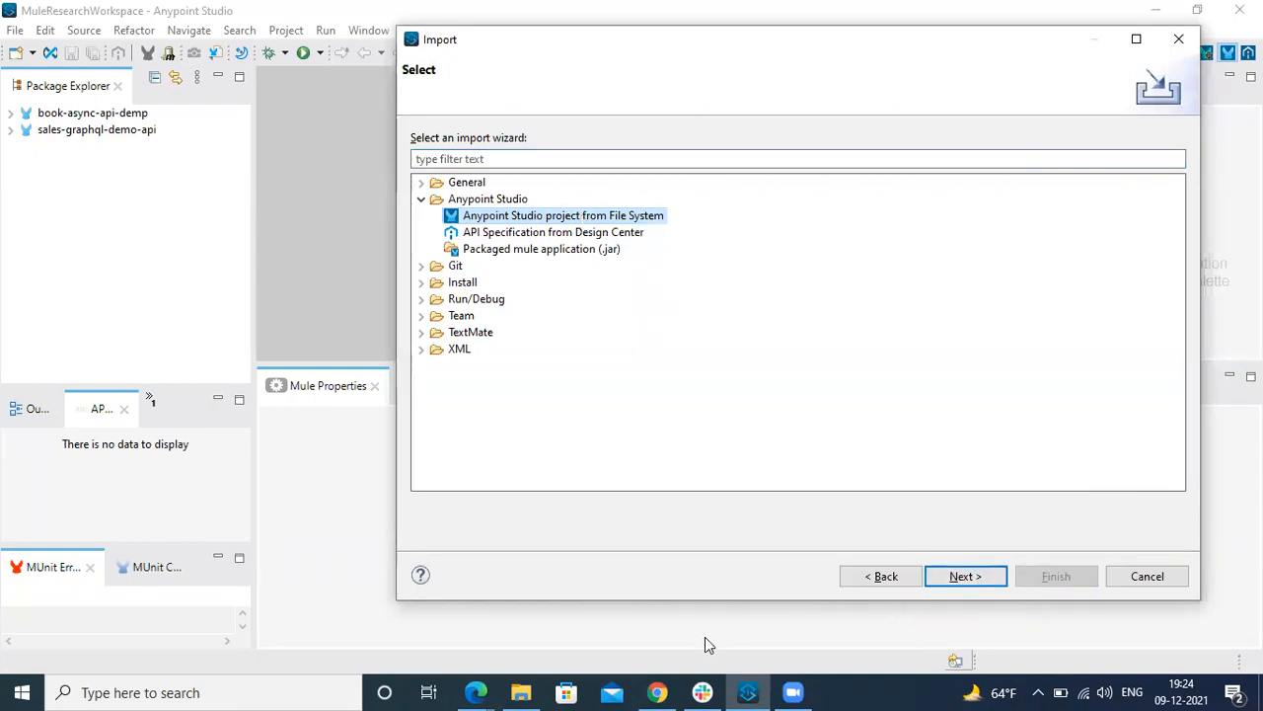
pyautogui.click(521, 692)
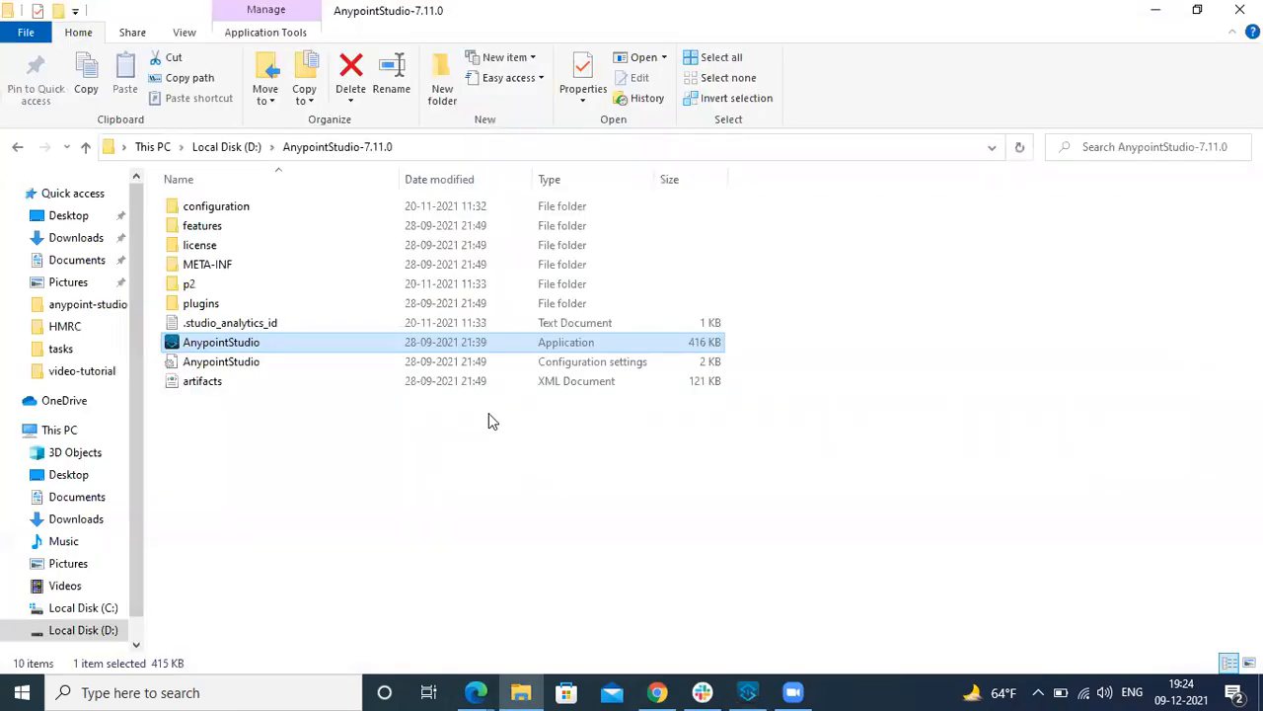
# Step: Confirm D:\MuleResearchWorkspace\MuleESBRepo contains world-timezone-api, then return to the Anypoint Studio import wizard
pyautogui.click(227, 146)
pyautogui.doubleClick(276, 325)
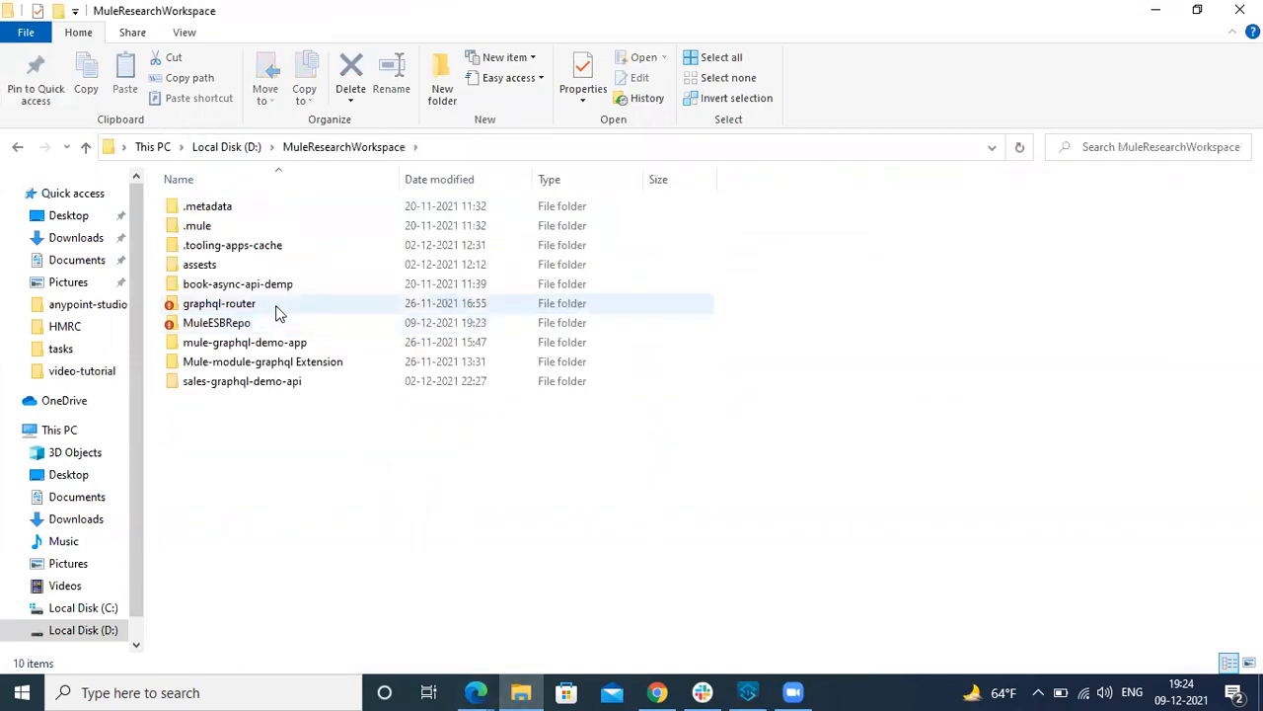
pyautogui.doubleClick(239, 326)
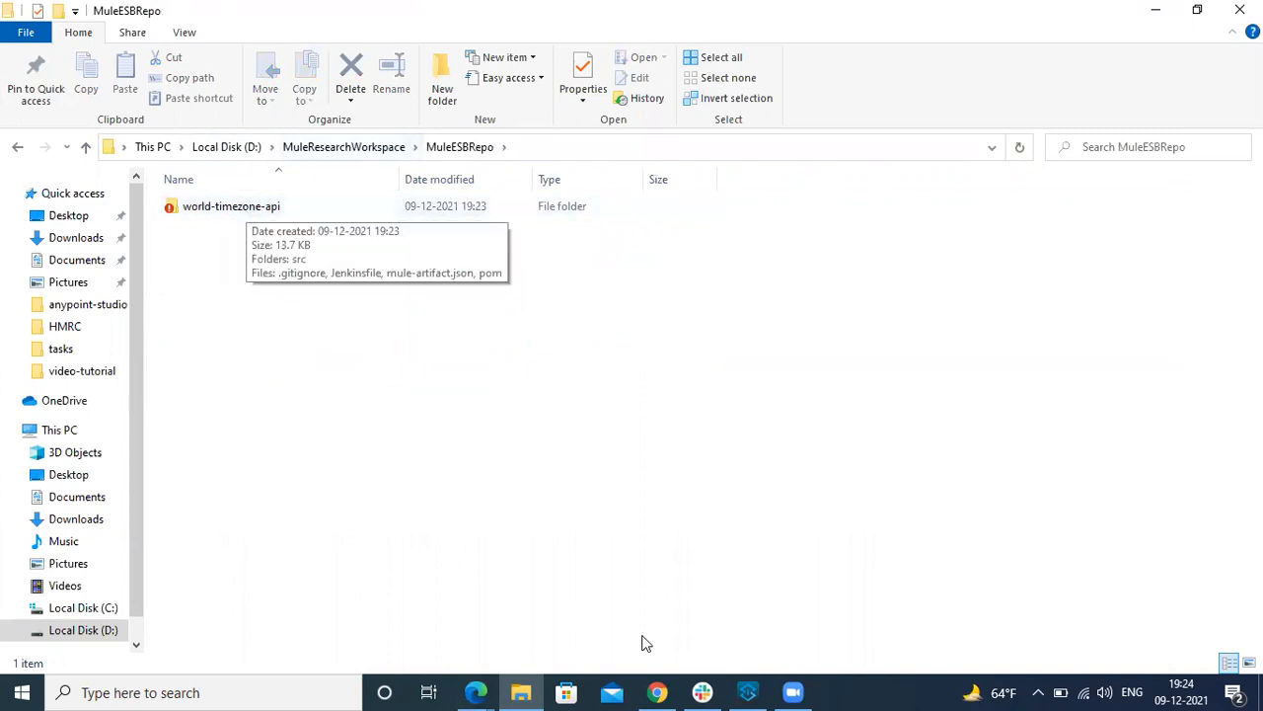
pyautogui.click(742, 688)
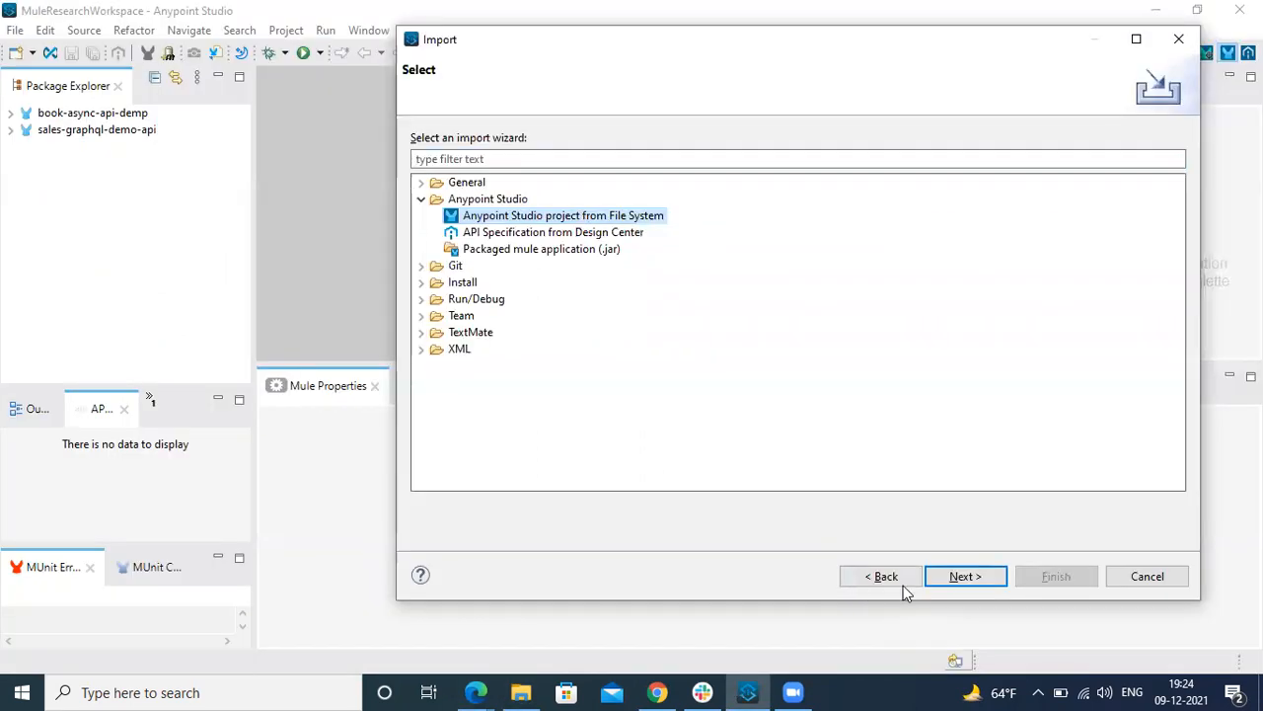
# Step: Import MuleESBRepo\world-timezone-api as the project root with 'Copy project into workspace' unchecked
pyautogui.click(958, 578)
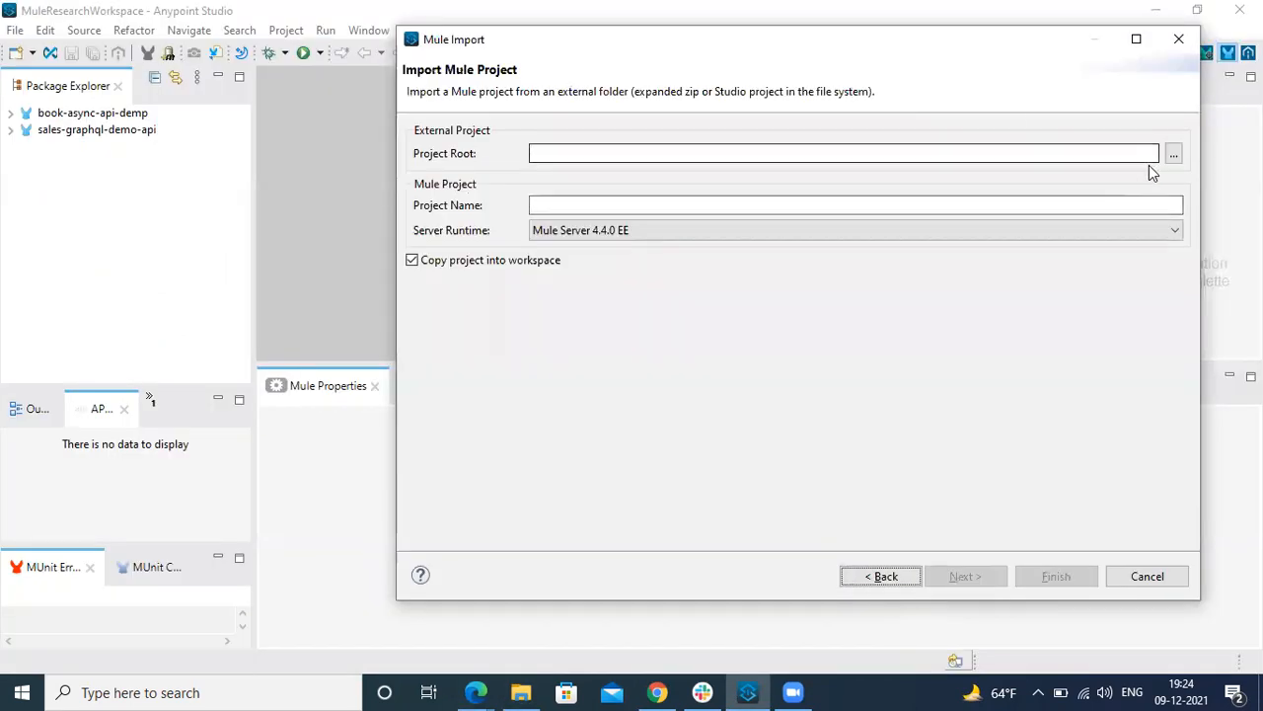
pyautogui.click(1174, 154)
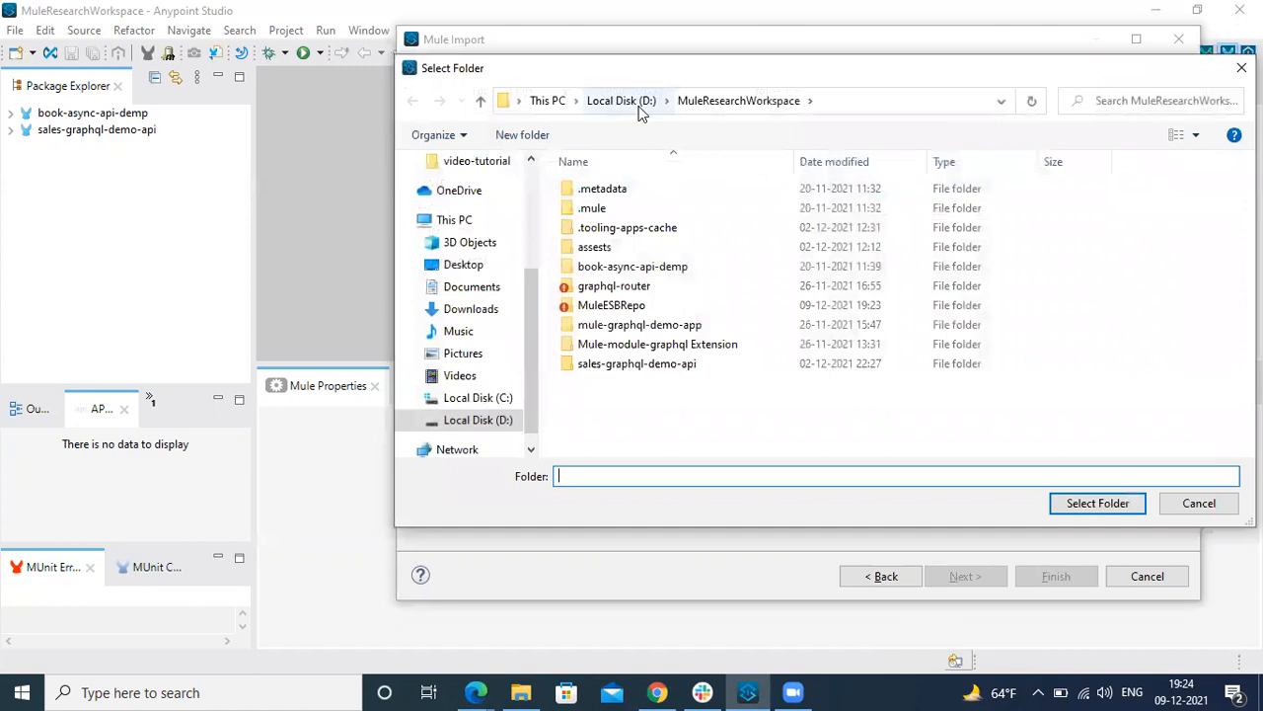
pyautogui.doubleClick(640, 308)
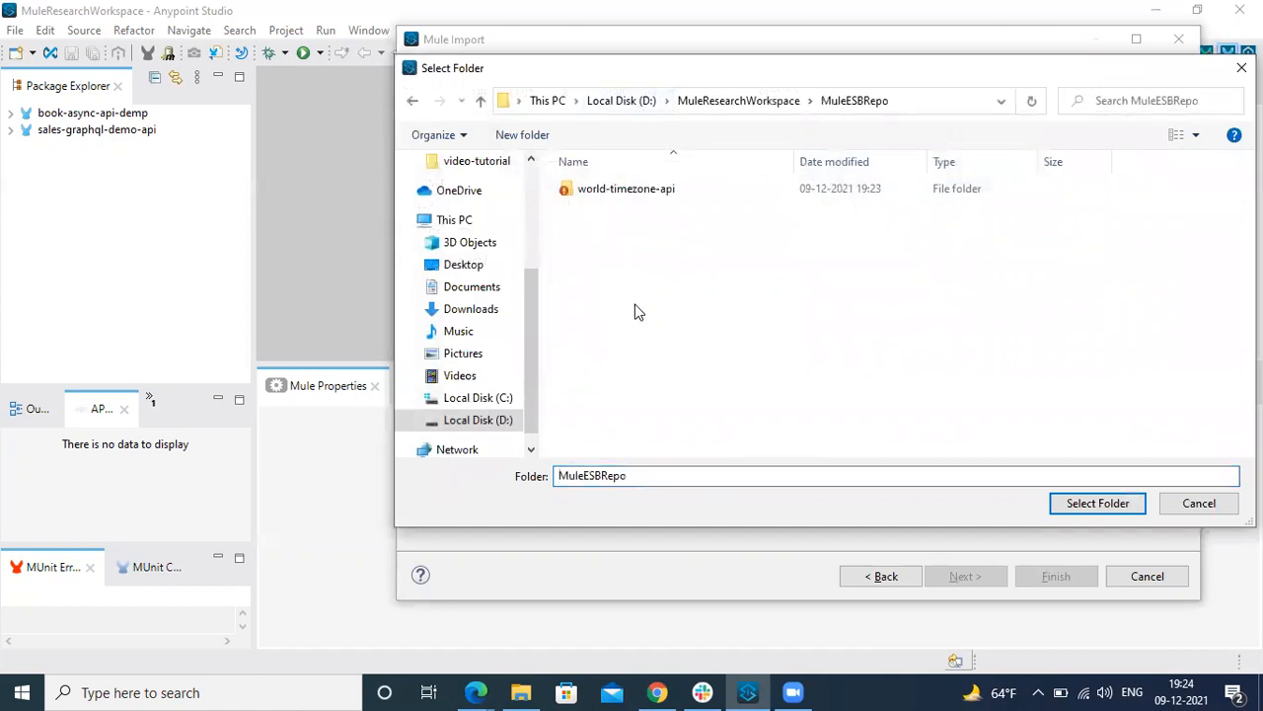
pyautogui.doubleClick(621, 190)
pyautogui.click(719, 102)
pyautogui.click(631, 190)
pyautogui.click(1082, 506)
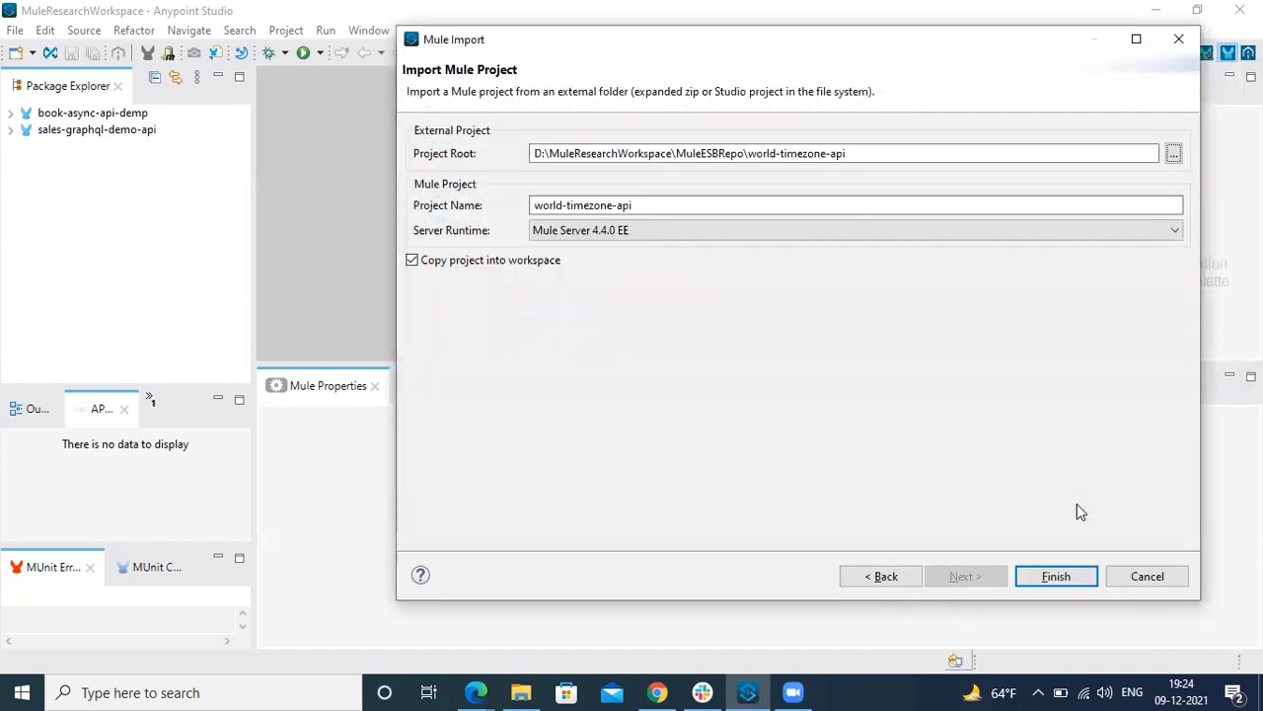
pyautogui.click(514, 260)
pyautogui.click(1057, 580)
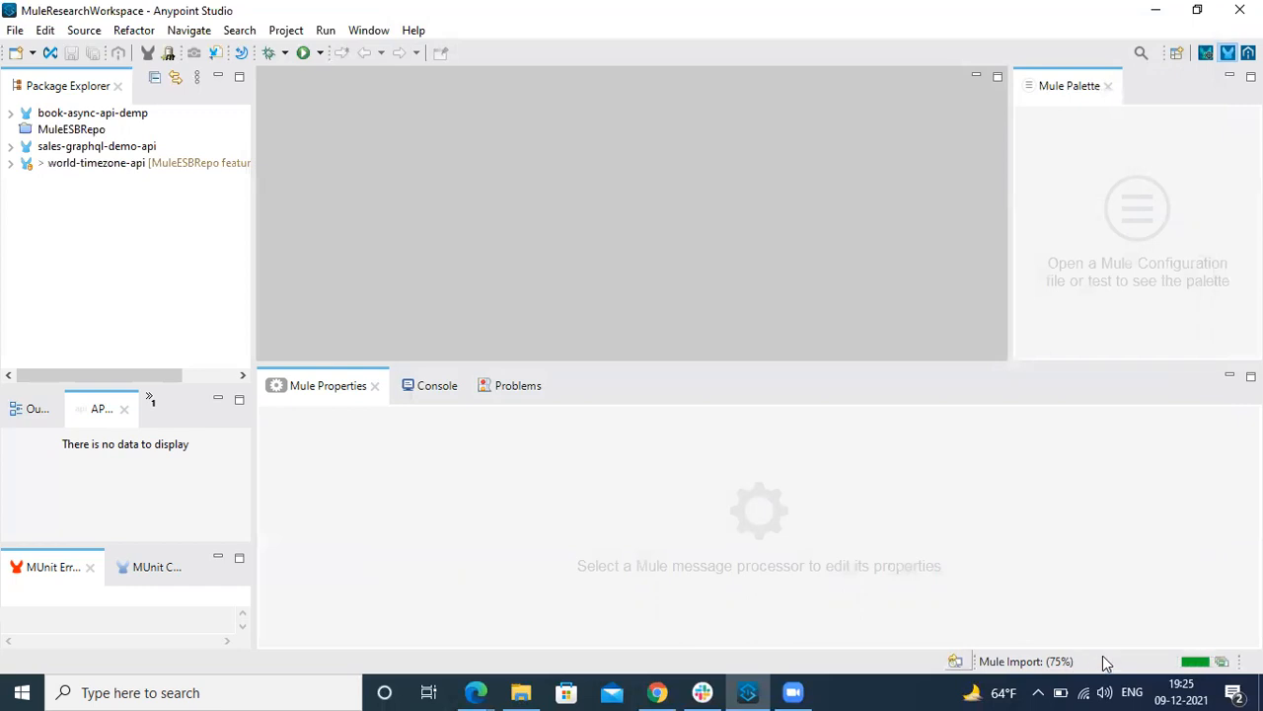
# Step: Expand world-timezone-api, widen the Package Explorer, and view the world-timezone-api.xml flow's Configuration XML
pyautogui.click(11, 164)
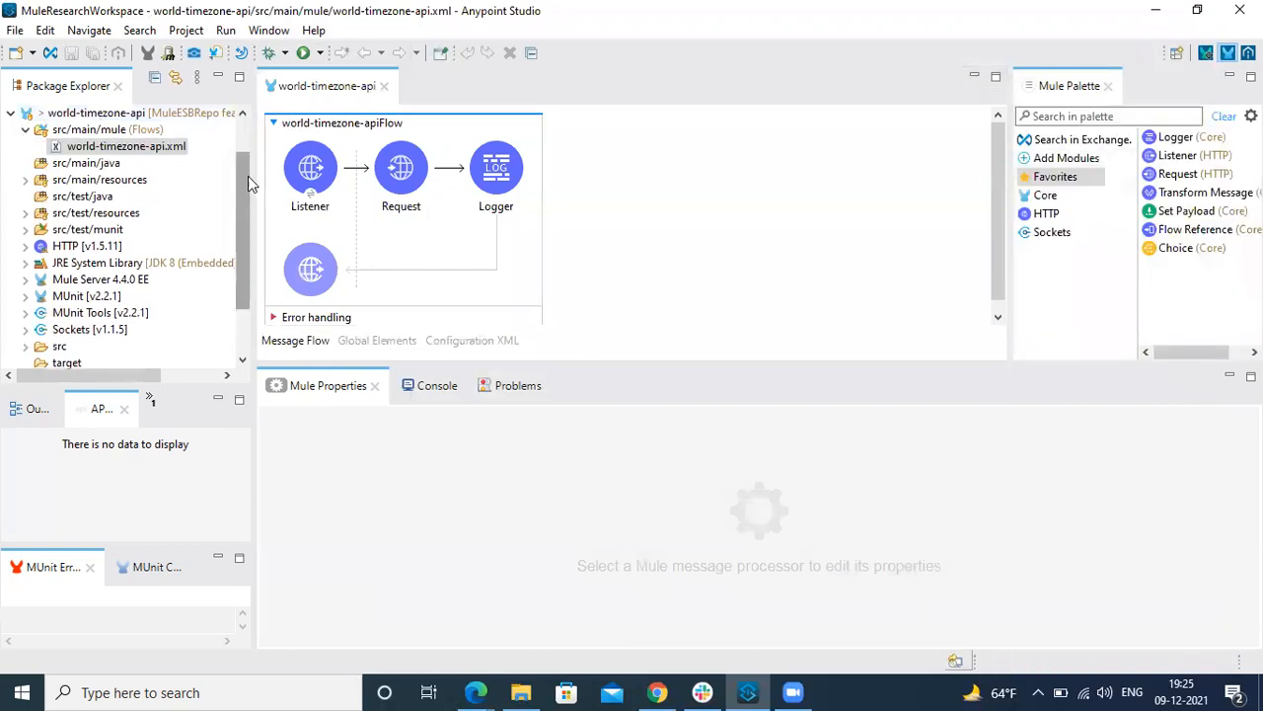
pyautogui.moveTo(253, 183); pyautogui.dragTo(328, 185)
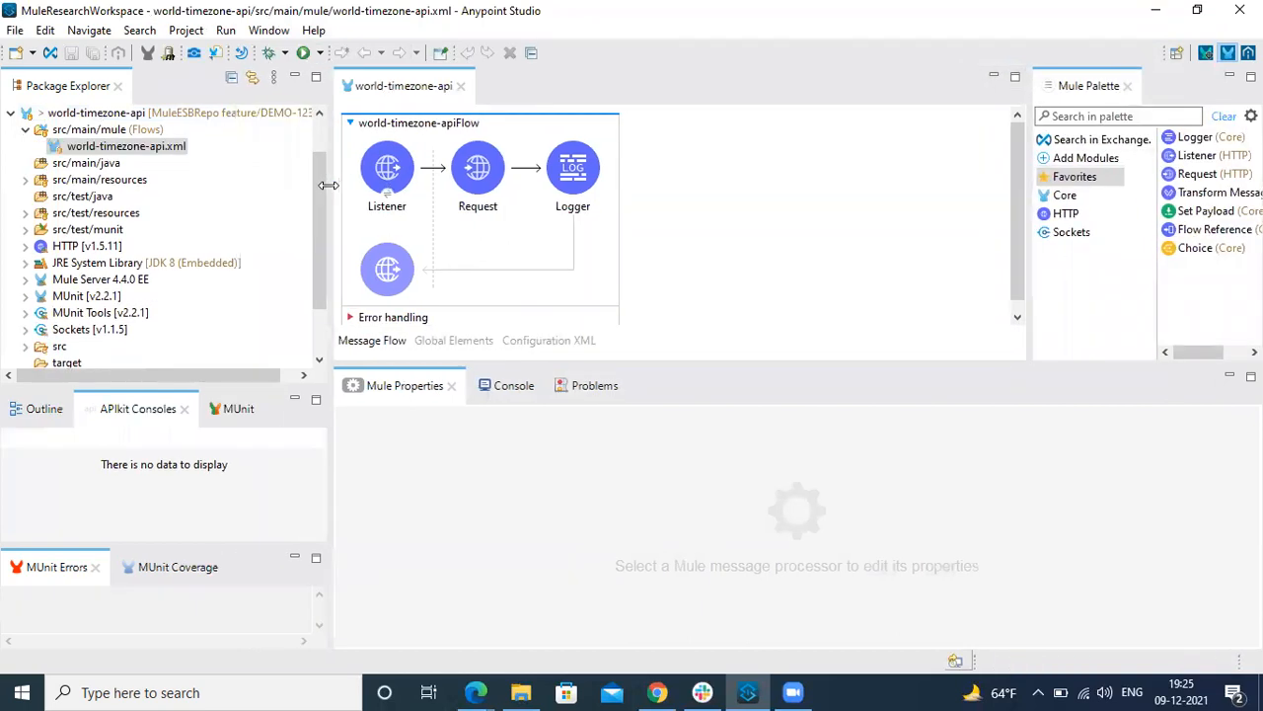
pyautogui.scroll(1, 245, 256)
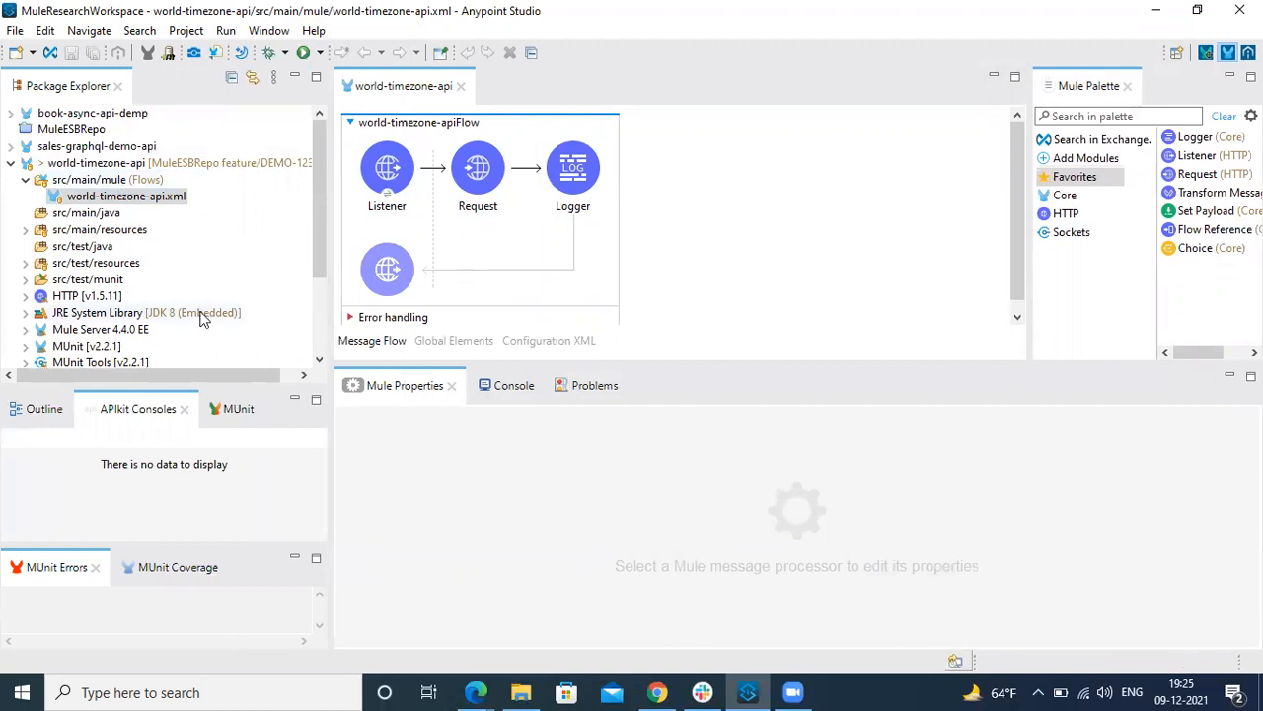
pyautogui.click(549, 341)
# Step: Change the Logger's doc:name on line 23 to "Logger-git" and save world-timezone-api.xml
pyautogui.moveTo(657, 367); pyautogui.dragTo(674, 568)
pyautogui.click(665, 368)
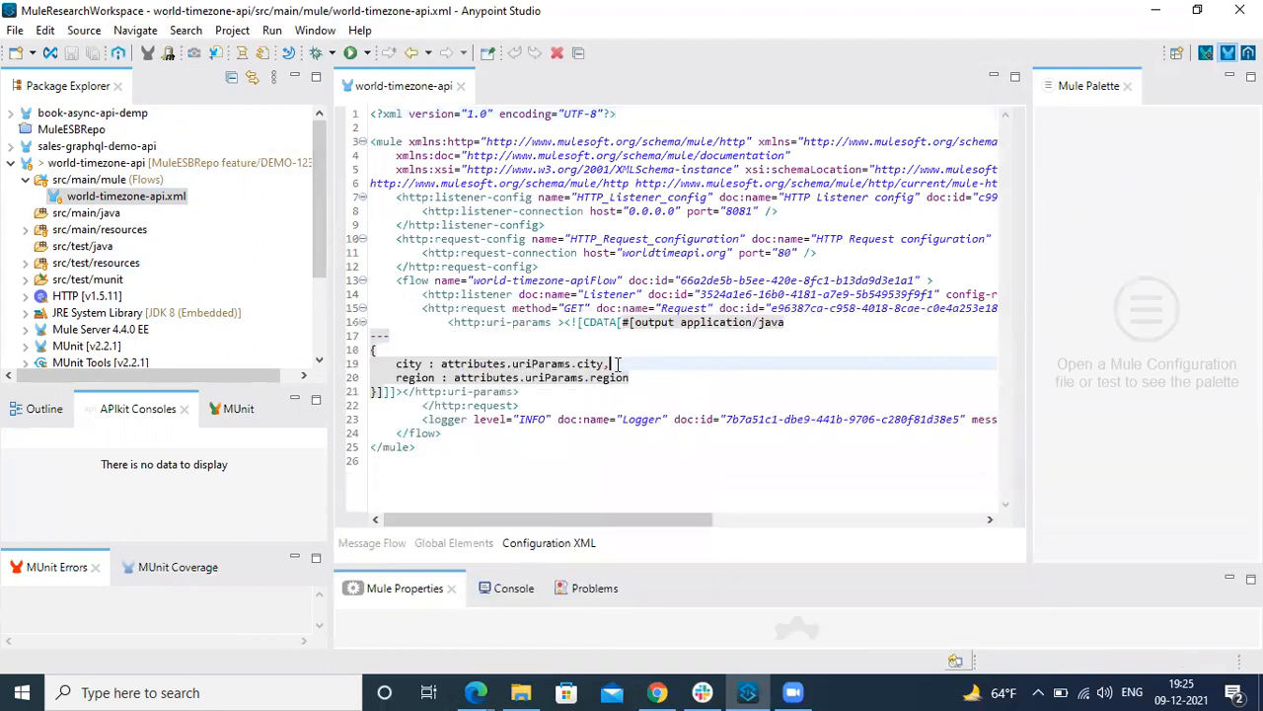
pyautogui.click(663, 418)
pyautogui.write('-')
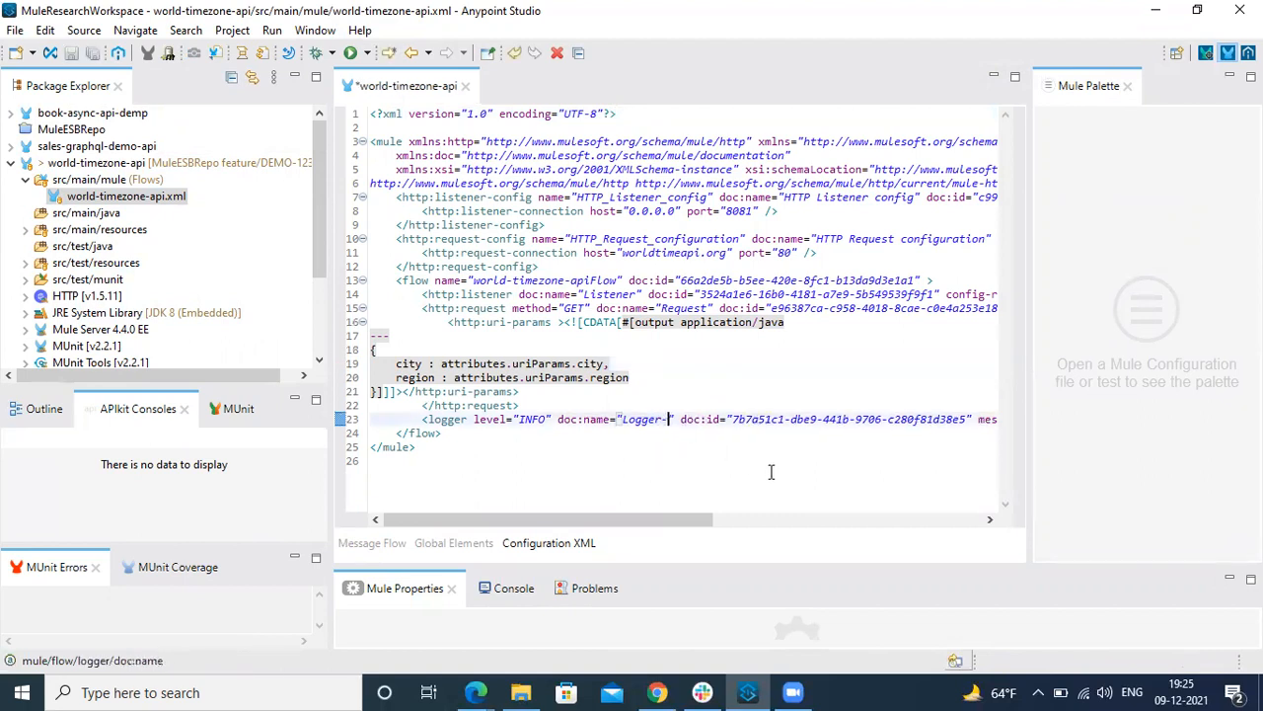
pyautogui.write('git')
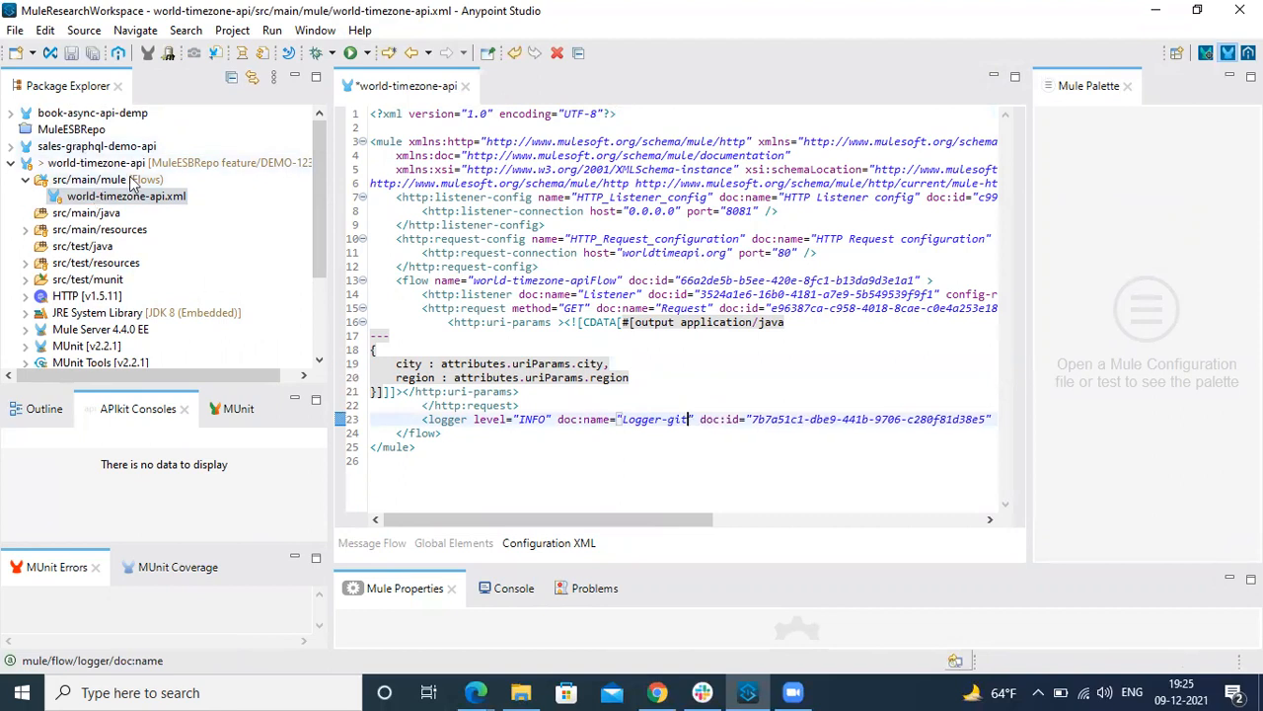
pyautogui.click(86, 55)
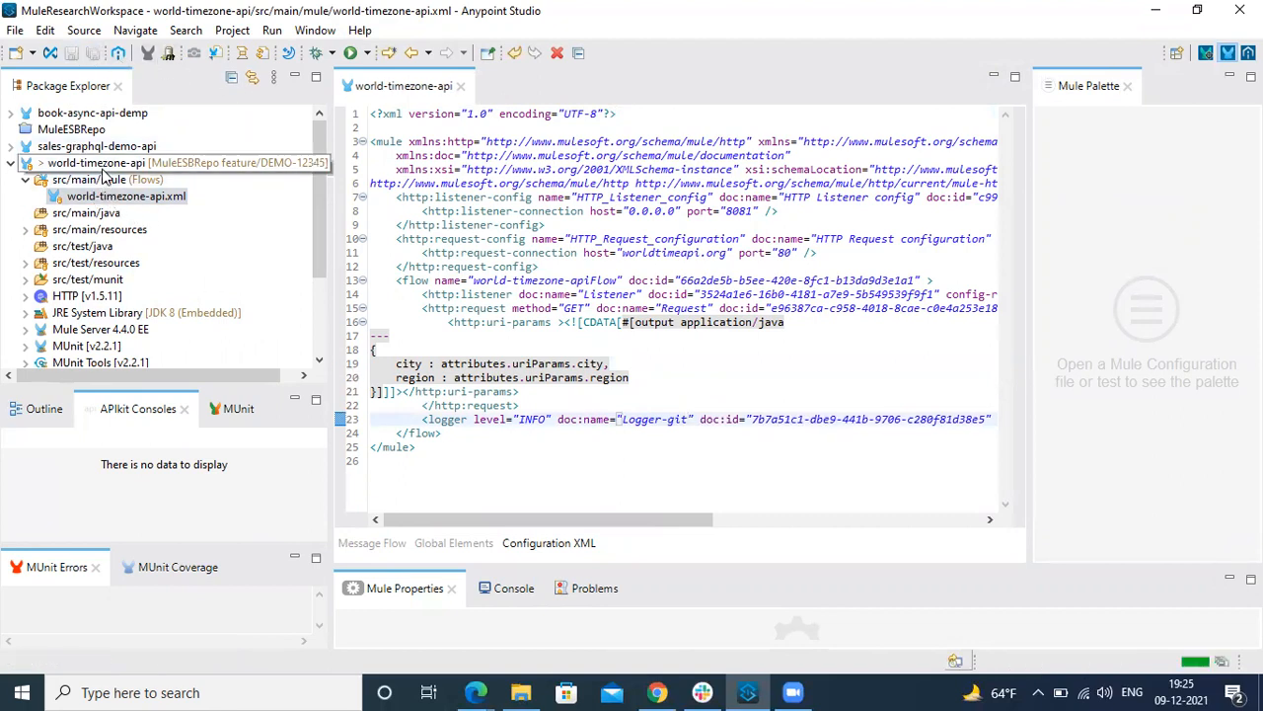
# Step: Use Team > Commit... on the world-timezone-api project to bring up Git Staging
pyautogui.rightClick(107, 168)
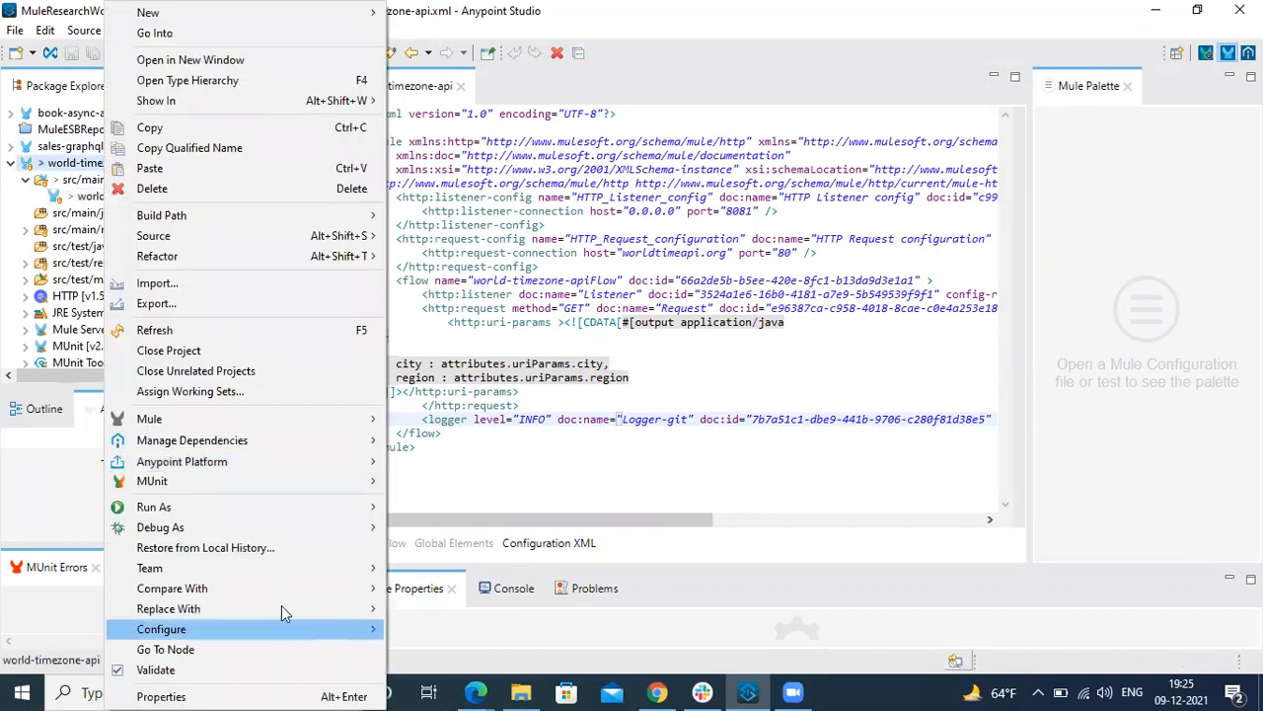
pyautogui.moveTo(276, 572)
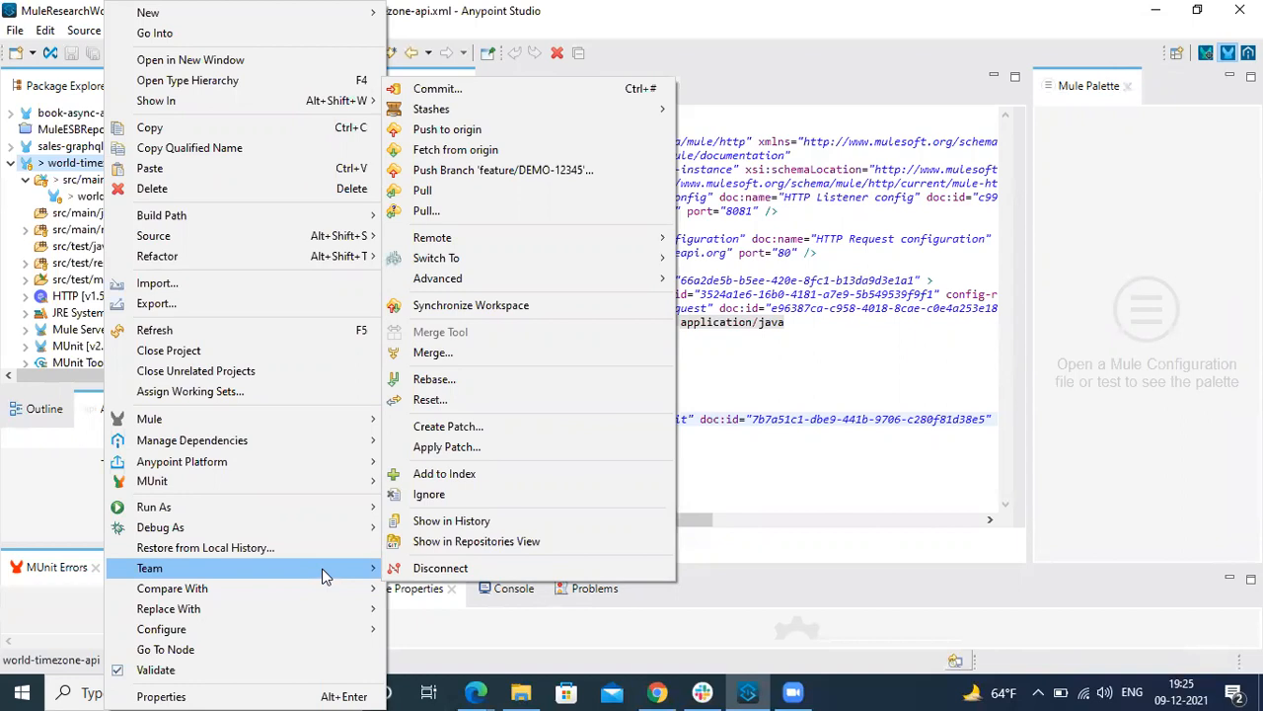
pyautogui.click(539, 89)
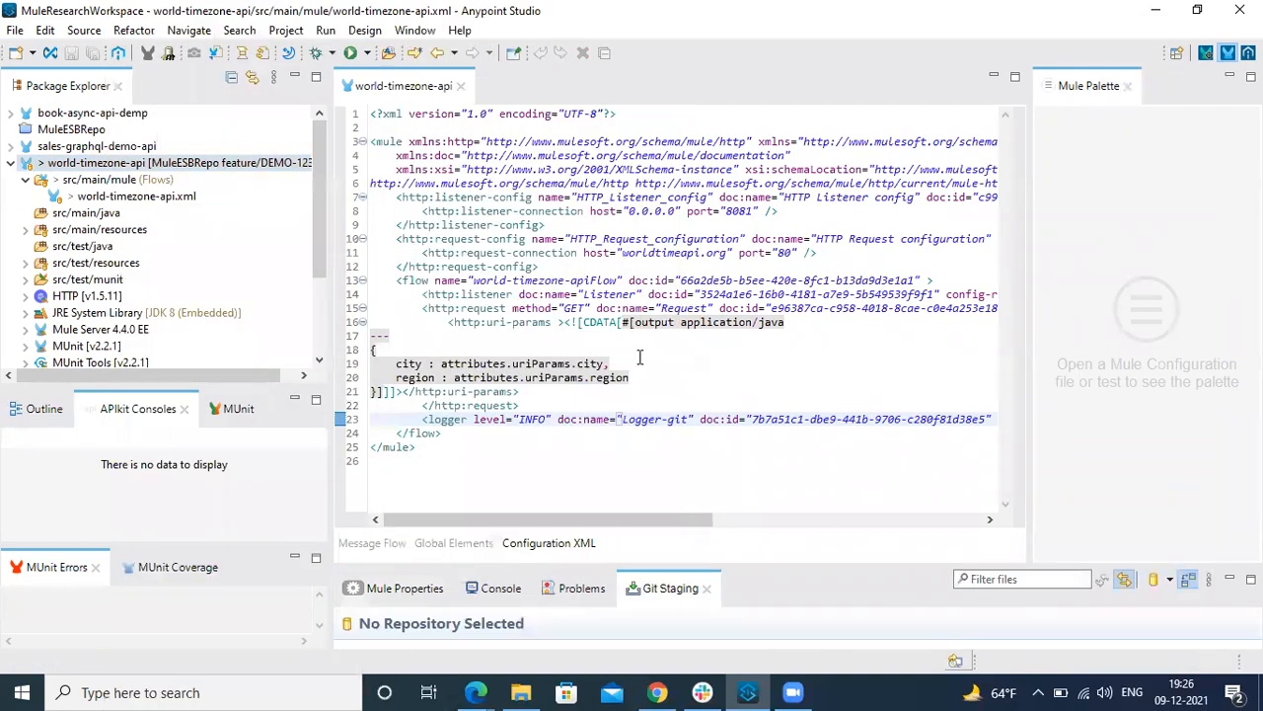
# Step: Enlarge the staging area and compare the staged world-timezone-api.xml with its working copy
pyautogui.moveTo(735, 561); pyautogui.dragTo(725, 278)
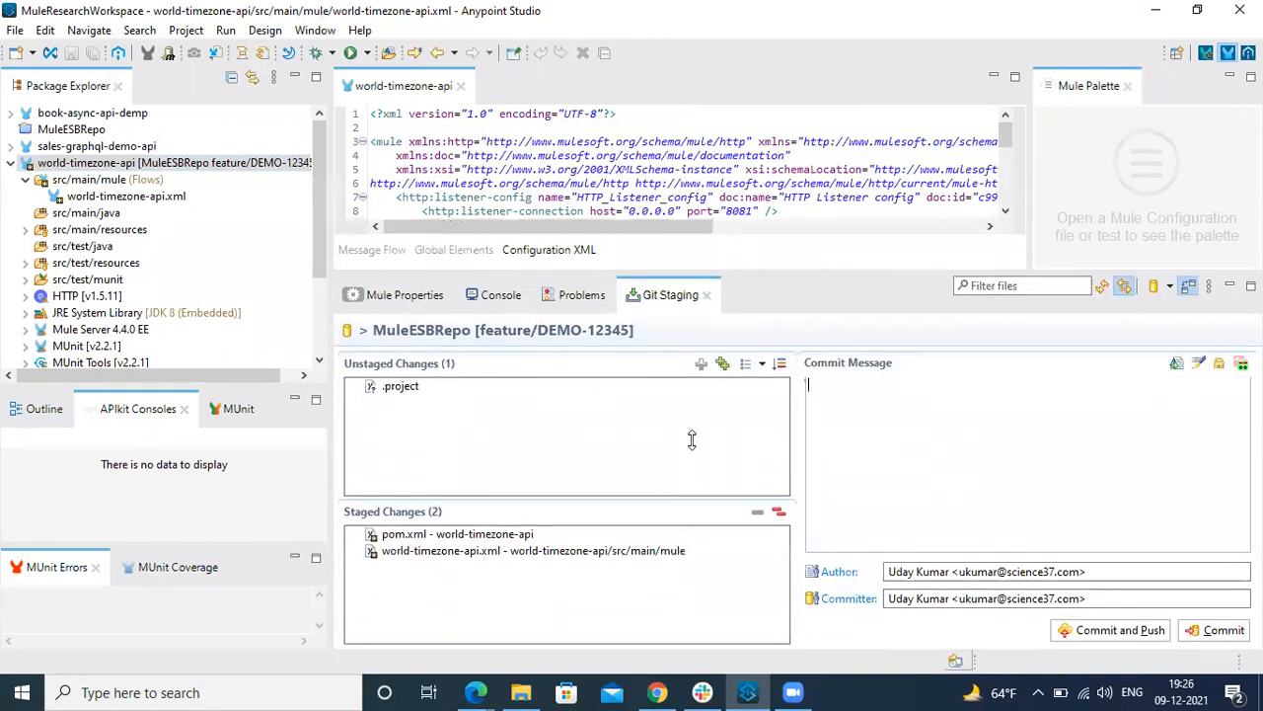
pyautogui.rightClick(503, 561)
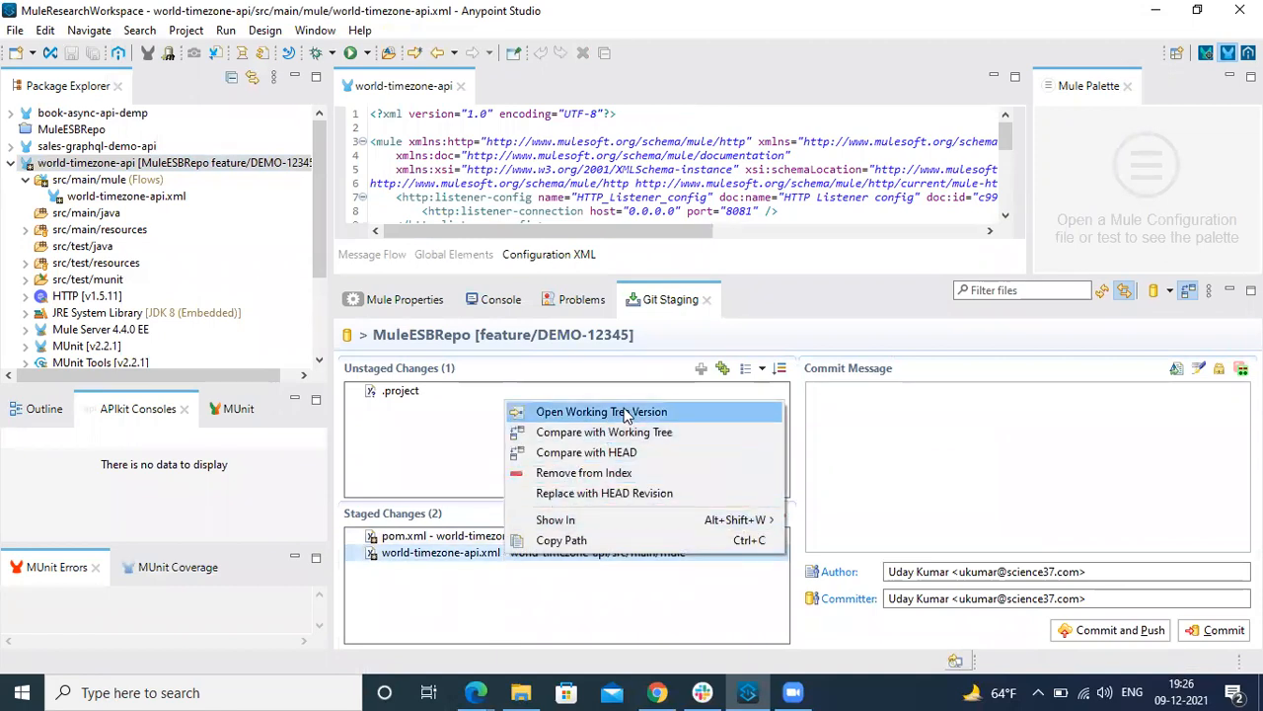
pyautogui.click(634, 431)
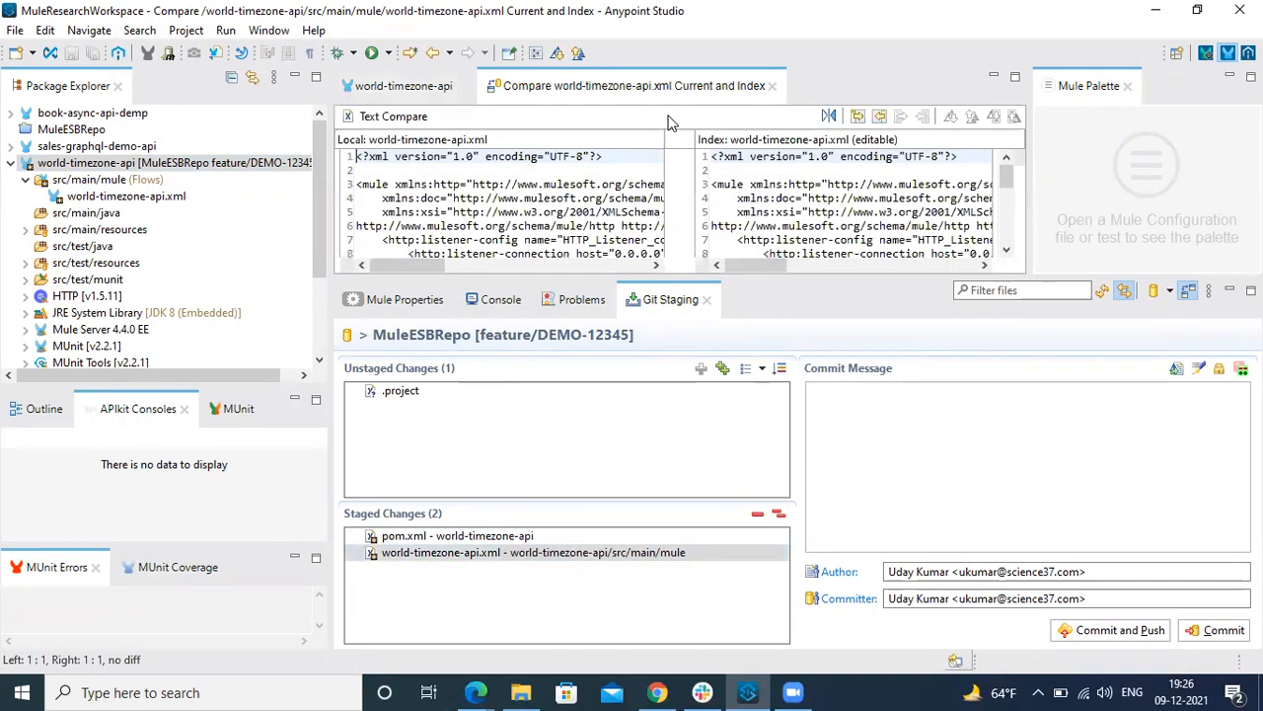
# Step: Enlarge and scroll through the comparison to review the XML changes, then resize the staging area
pyautogui.moveTo(724, 276); pyautogui.dragTo(723, 449)
pyautogui.scroll(-2, 558, 316)
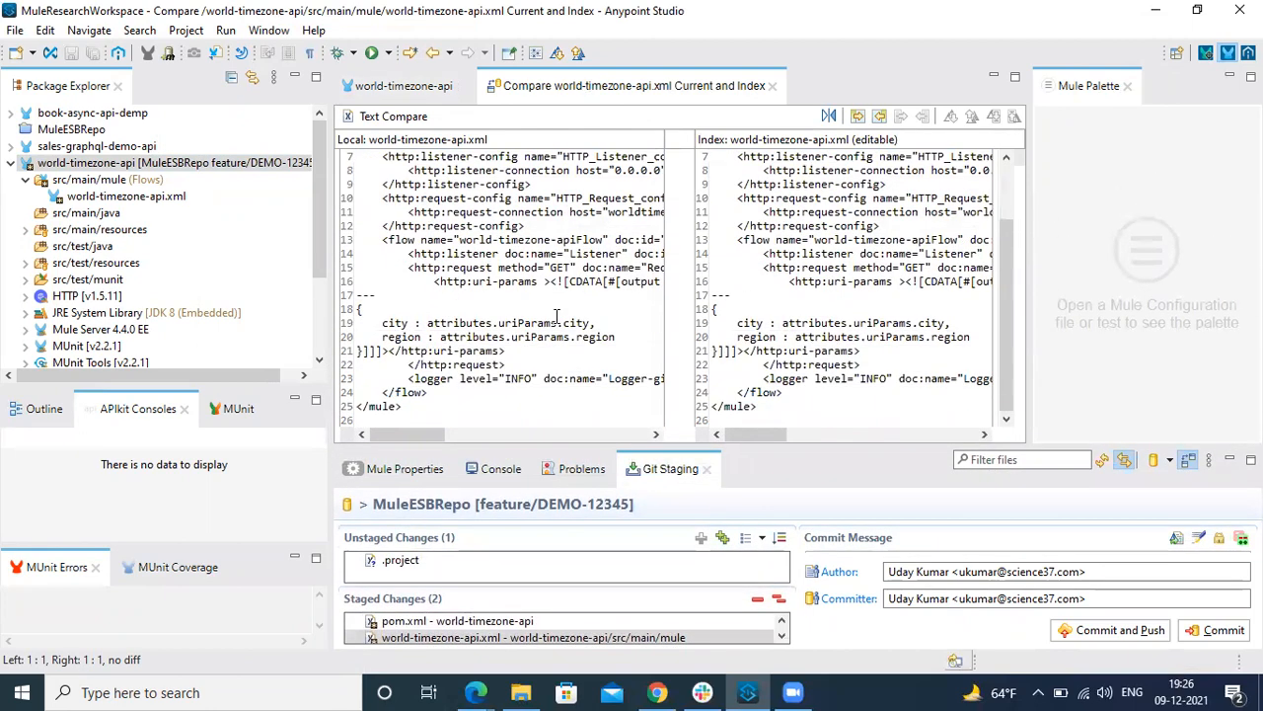
pyautogui.scroll(2, 558, 316)
pyautogui.scroll(-2, 558, 316)
pyautogui.scroll(2, 557, 316)
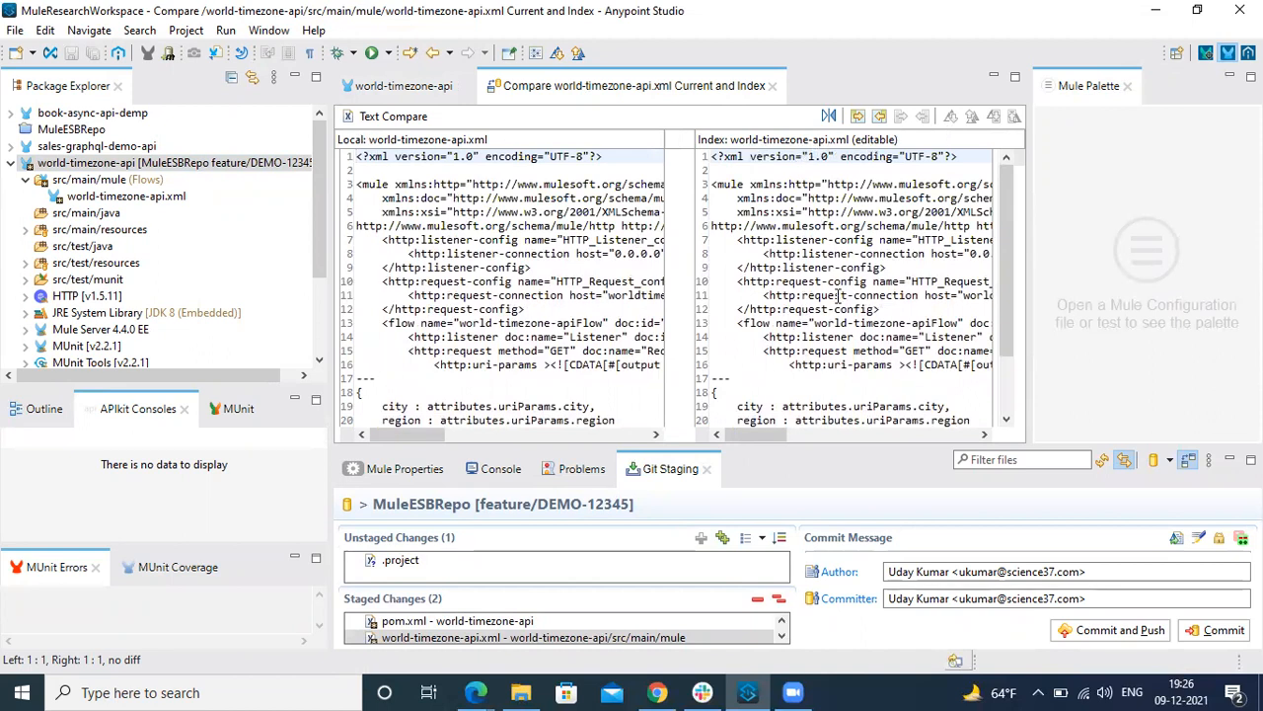
pyautogui.scroll(-2, 832, 300)
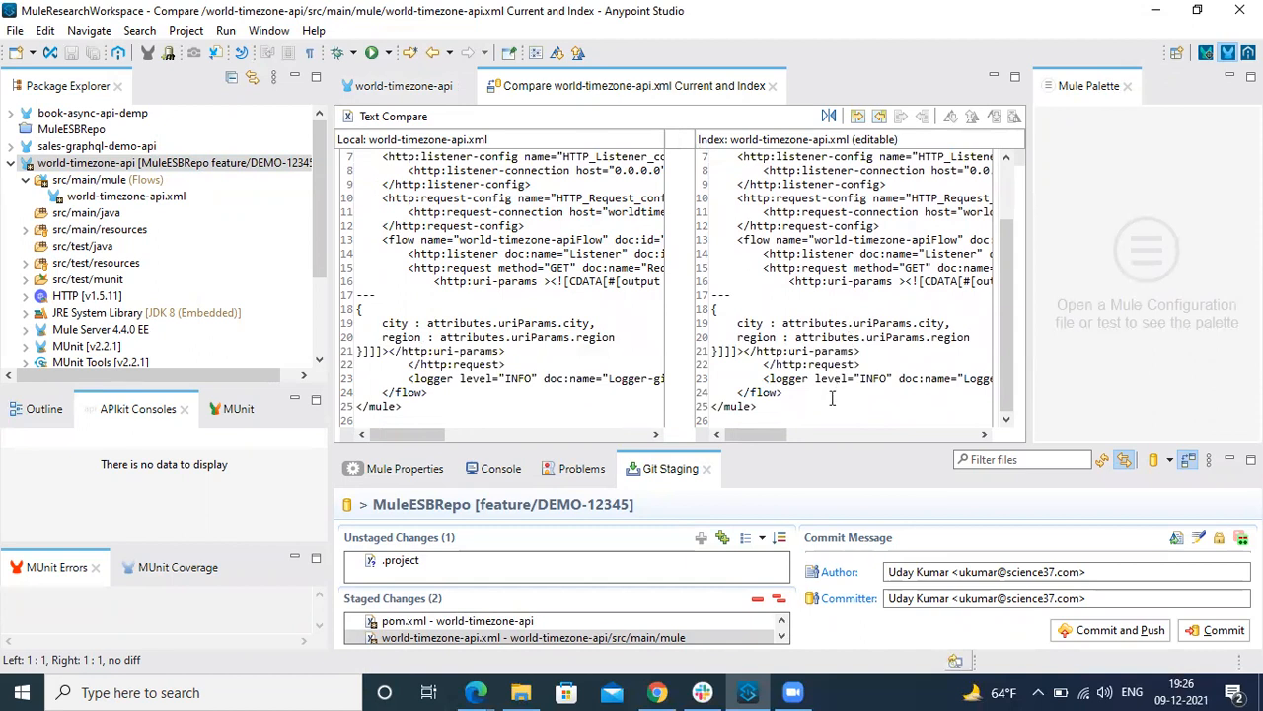
pyautogui.moveTo(768, 435); pyautogui.dragTo(730, 435)
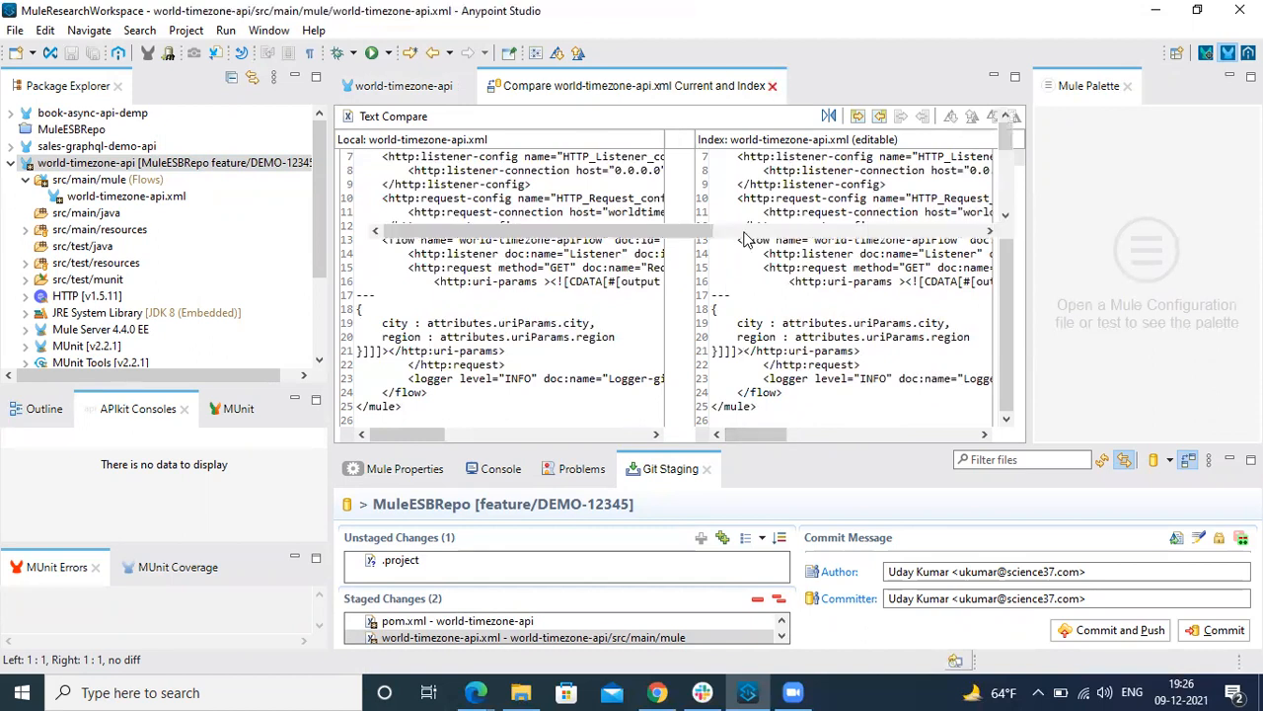
pyautogui.moveTo(790, 446); pyautogui.dragTo(785, 316)
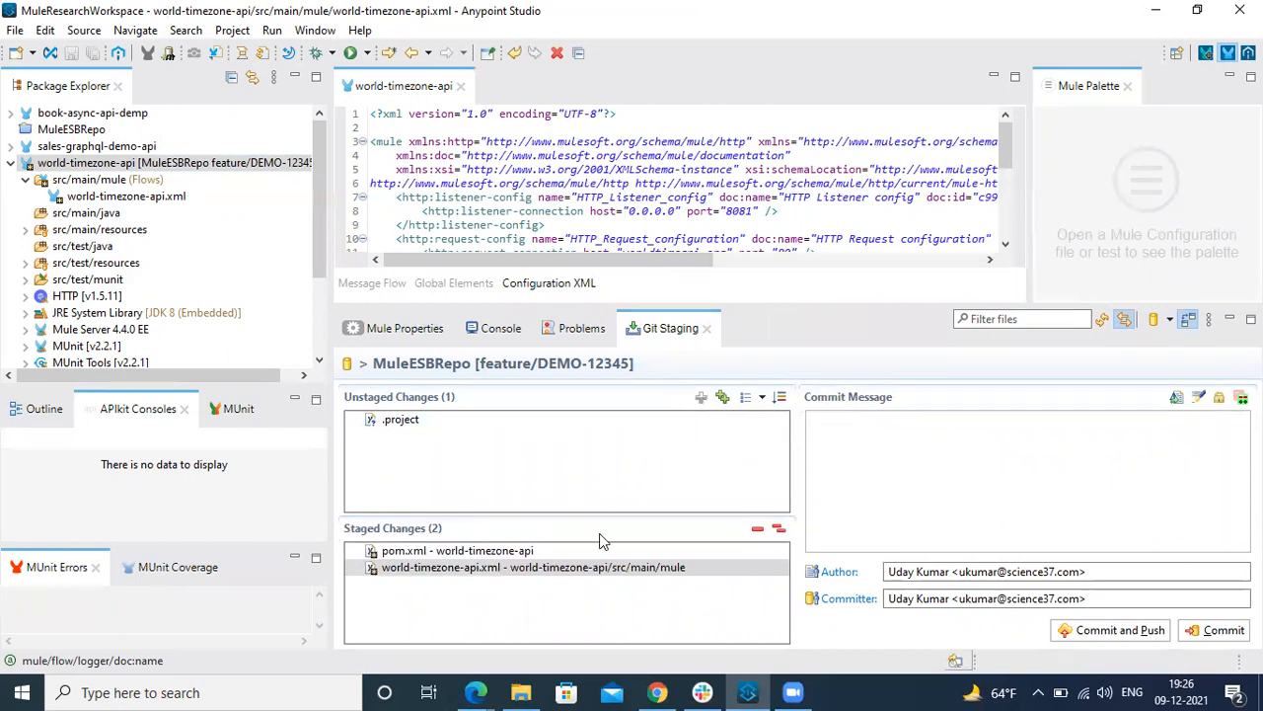
# Step: Briefly stage .project, then unstage it, so only pom.xml and world-timezone-api.xml stay staged
pyautogui.keyDown('shift'); pyautogui.click(560, 552); pyautogui.keyUp('shift')
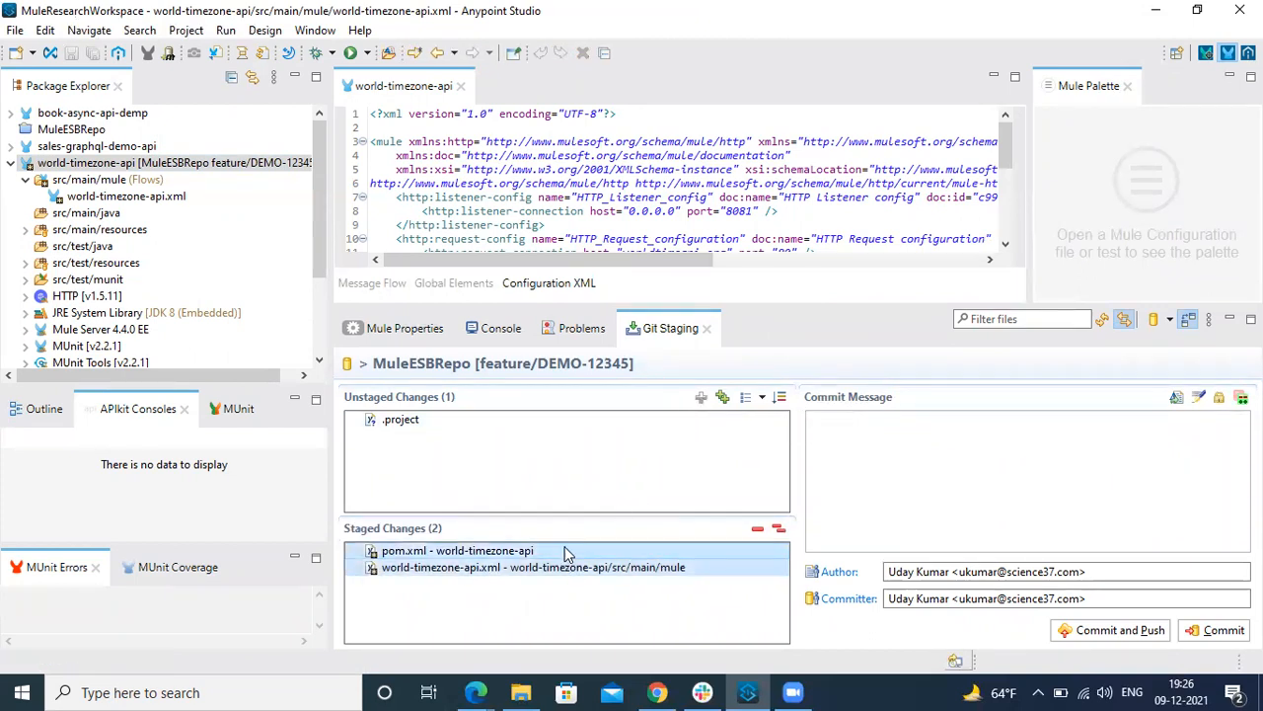
pyautogui.click(722, 397)
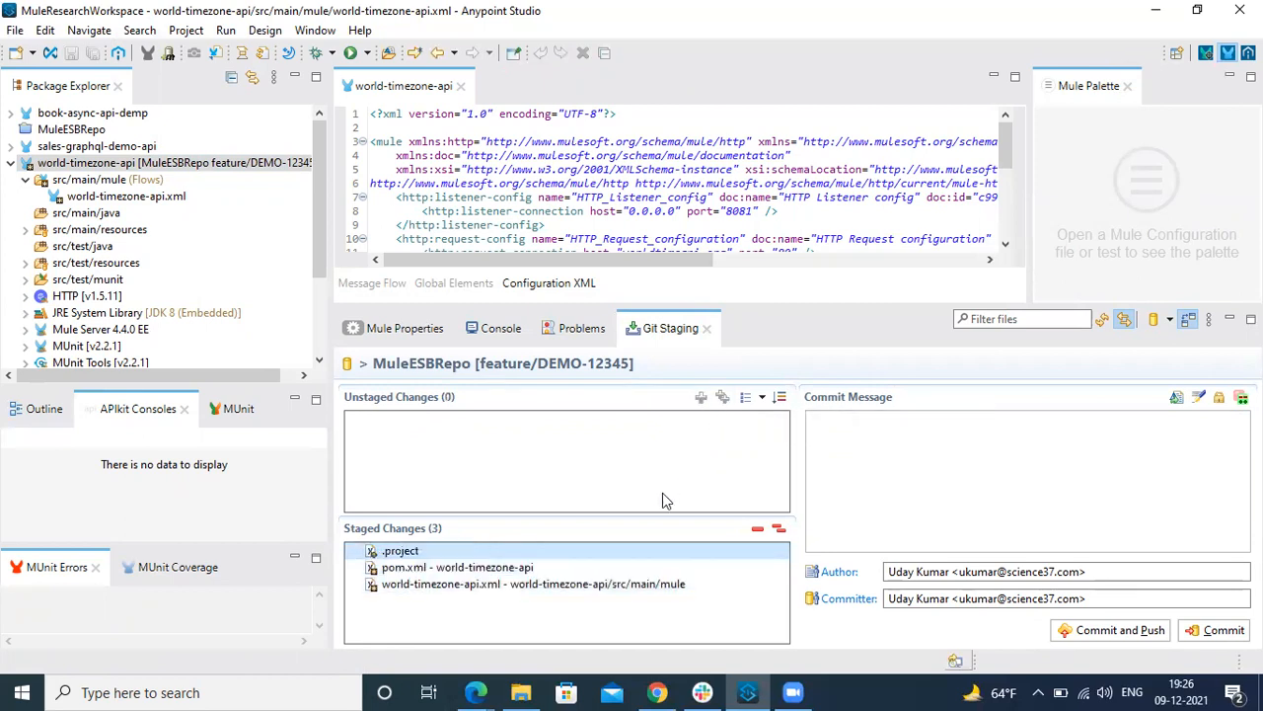
pyautogui.click(758, 529)
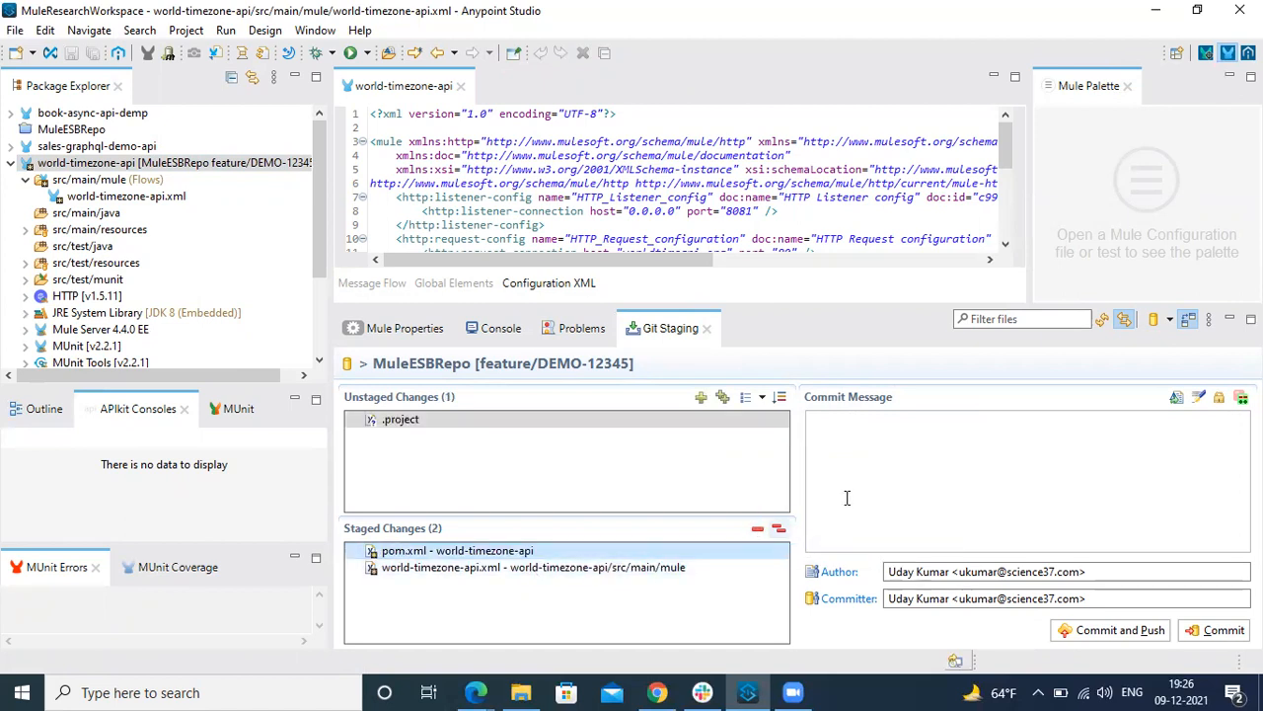
pyautogui.rightClick(576, 569)
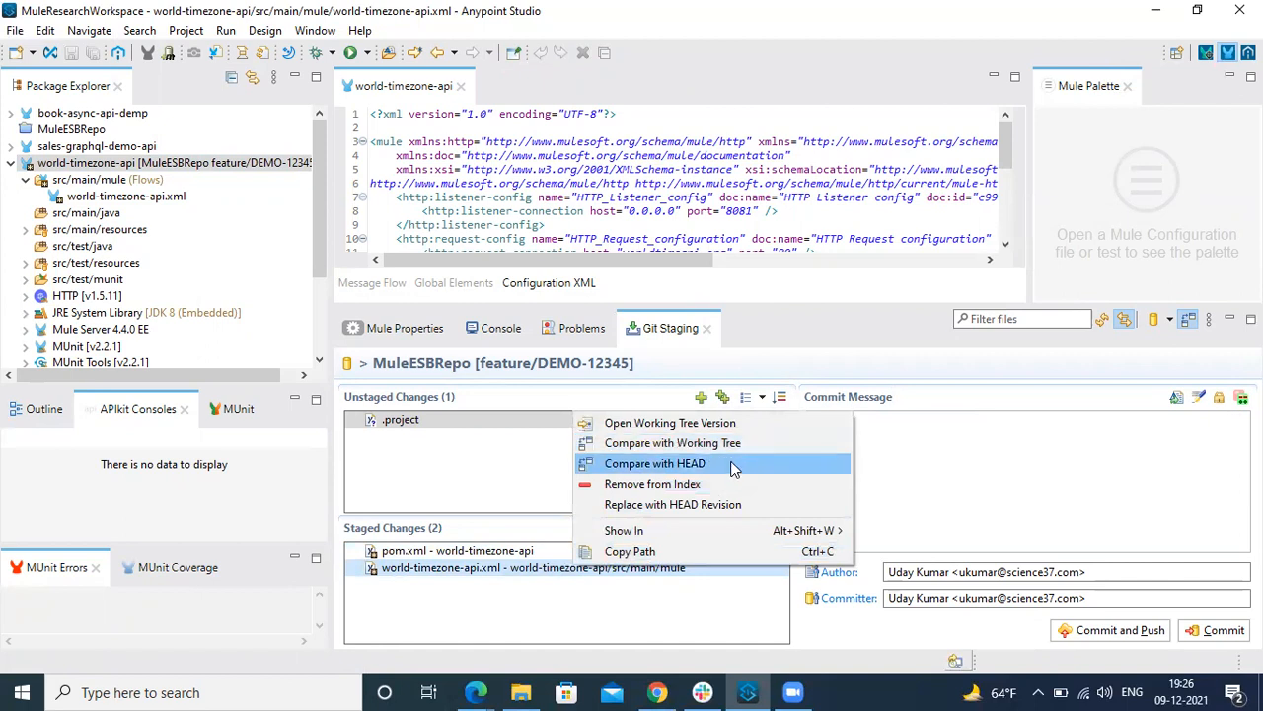
pyautogui.click(539, 566)
pyautogui.rightClick(533, 564)
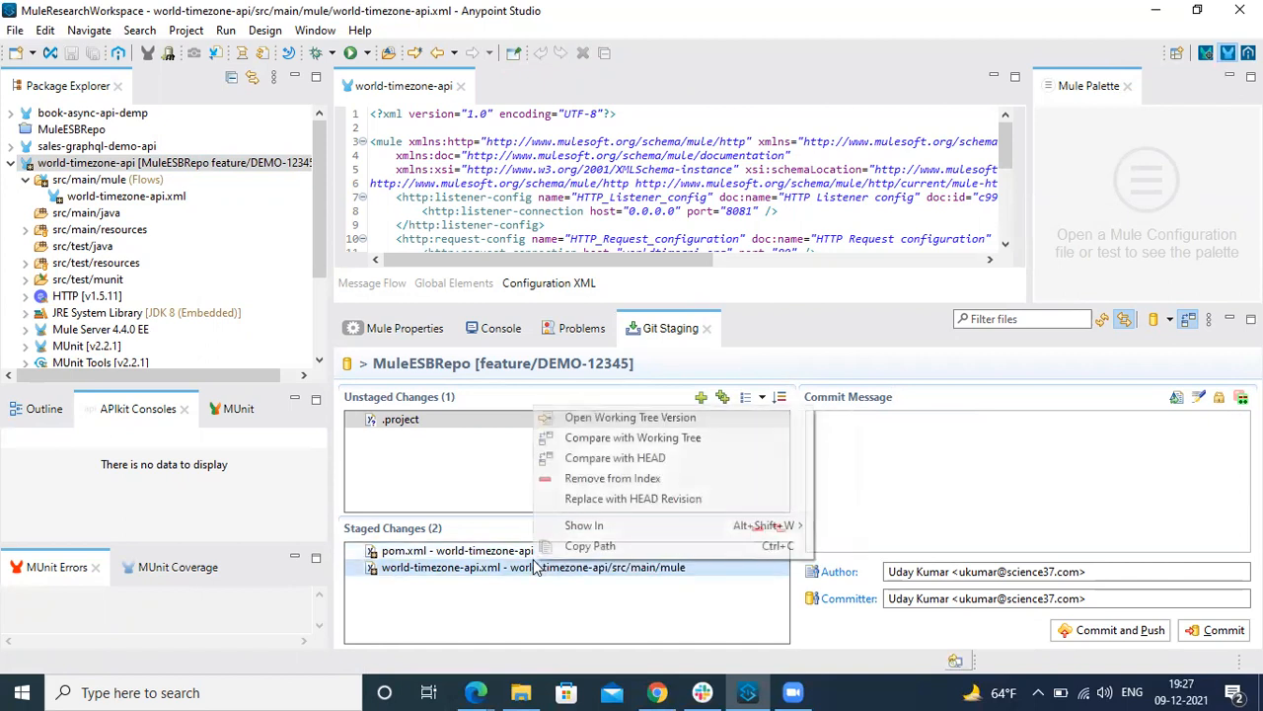
# Step: Open the working-tree pom.xml in its Source tab, close it, then bring up pom.xml's Show In choices
pyautogui.click(515, 550)
pyautogui.rightClick(515, 551)
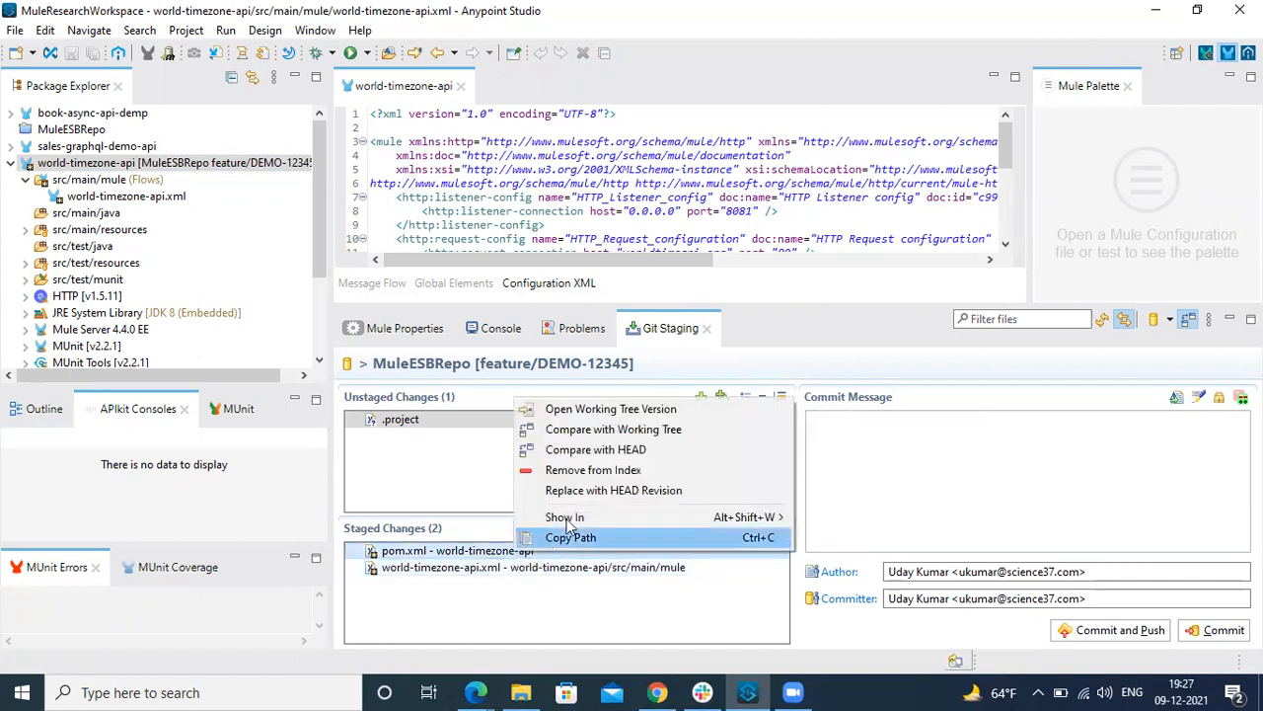
pyautogui.click(671, 412)
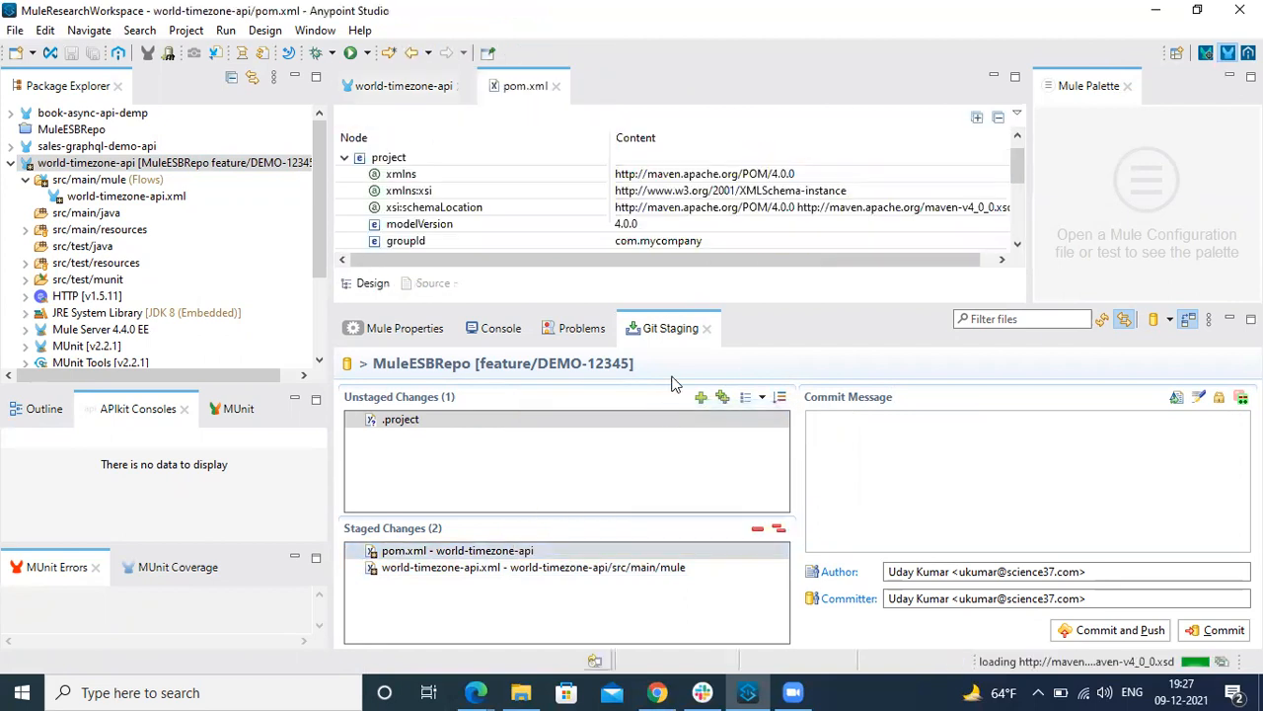
pyautogui.click(433, 284)
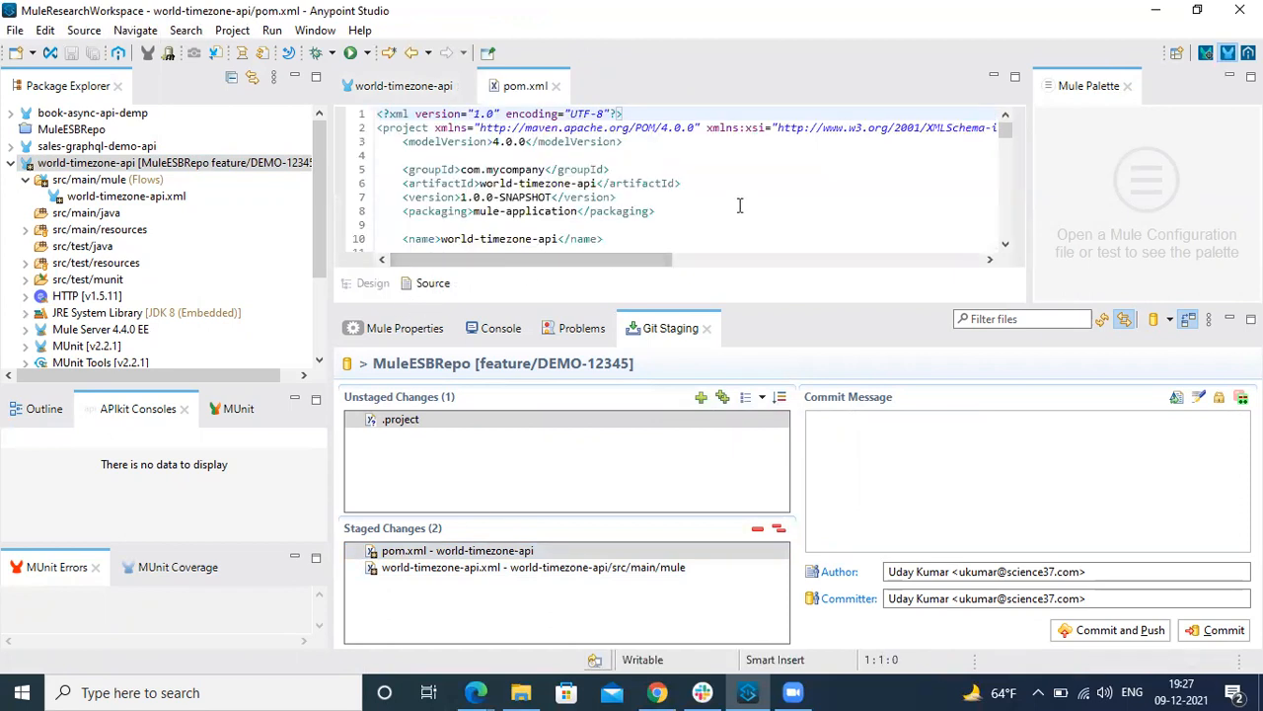
pyautogui.scroll(-3, 623, 173)
pyautogui.click(556, 86)
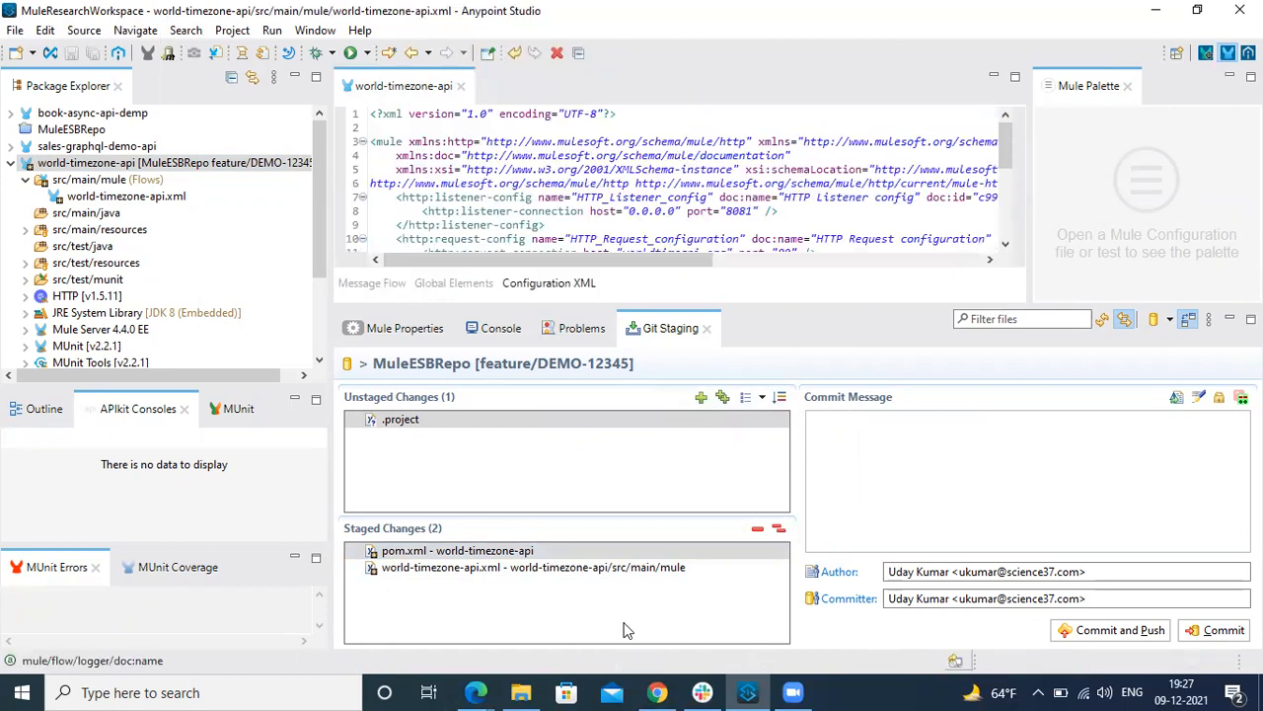
pyautogui.rightClick(504, 551)
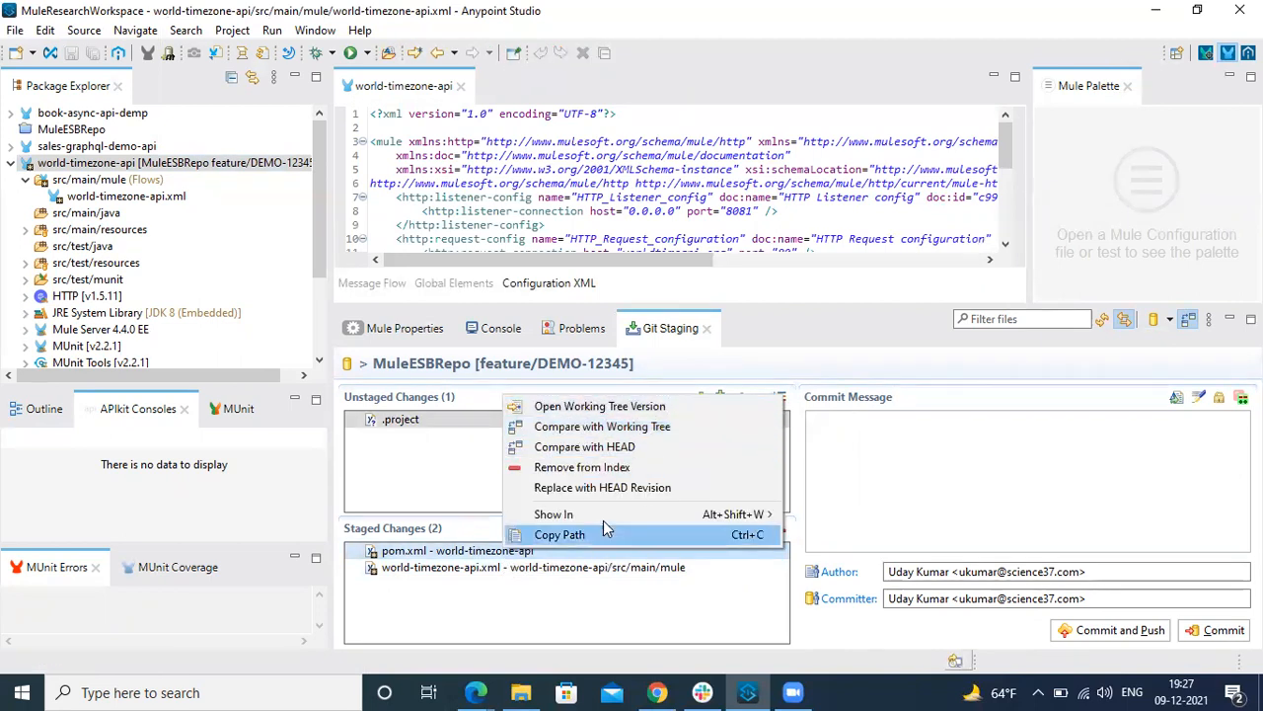
pyautogui.moveTo(632, 515)
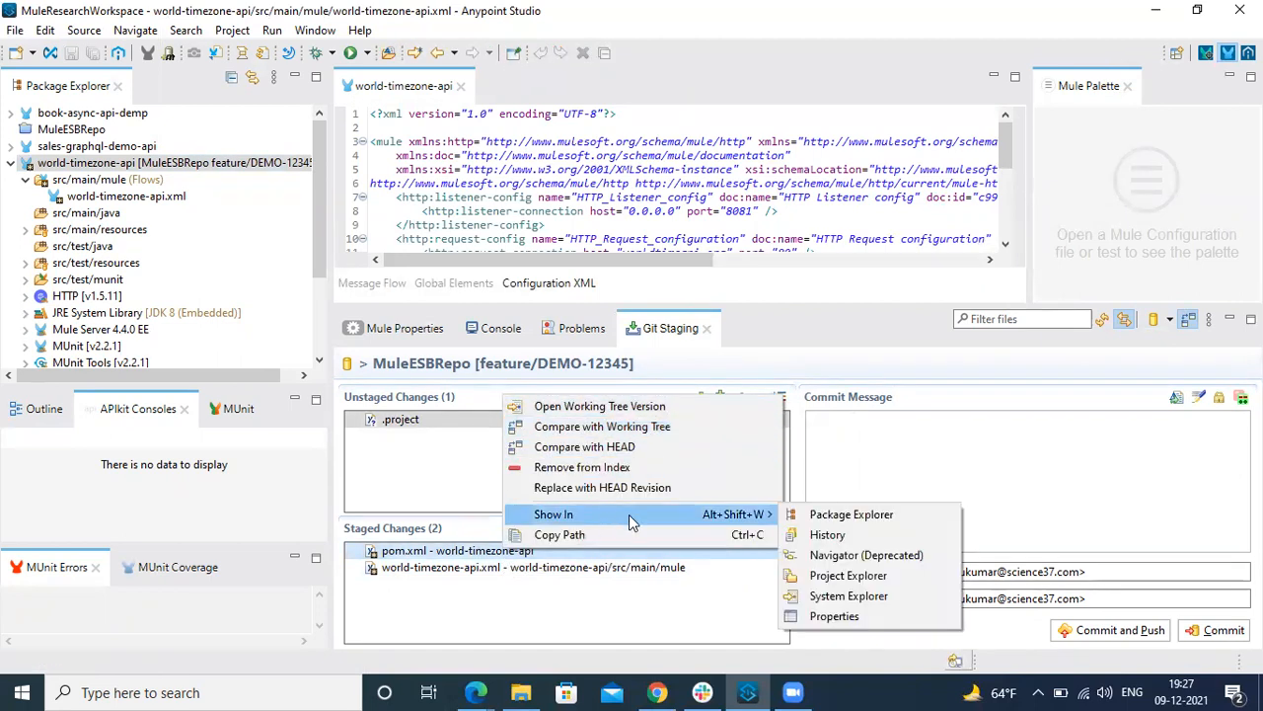
pyautogui.click(834, 534)
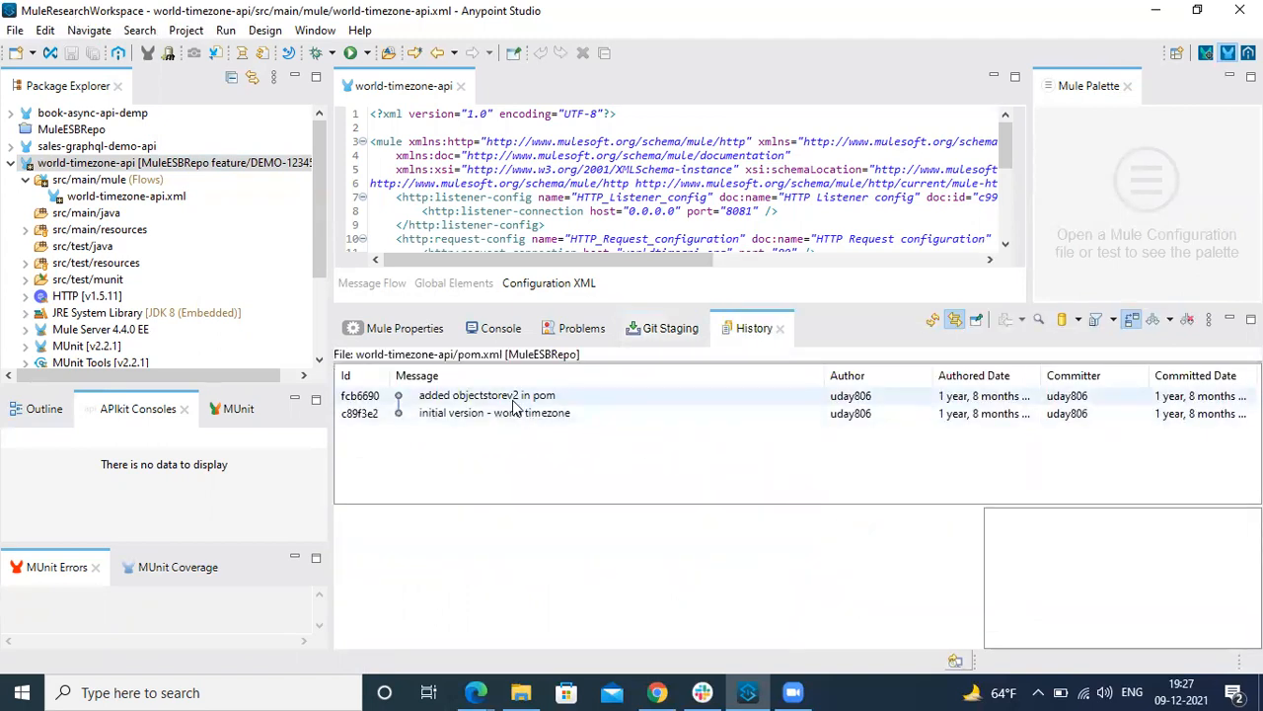
pyautogui.click(513, 420)
pyautogui.click(513, 397)
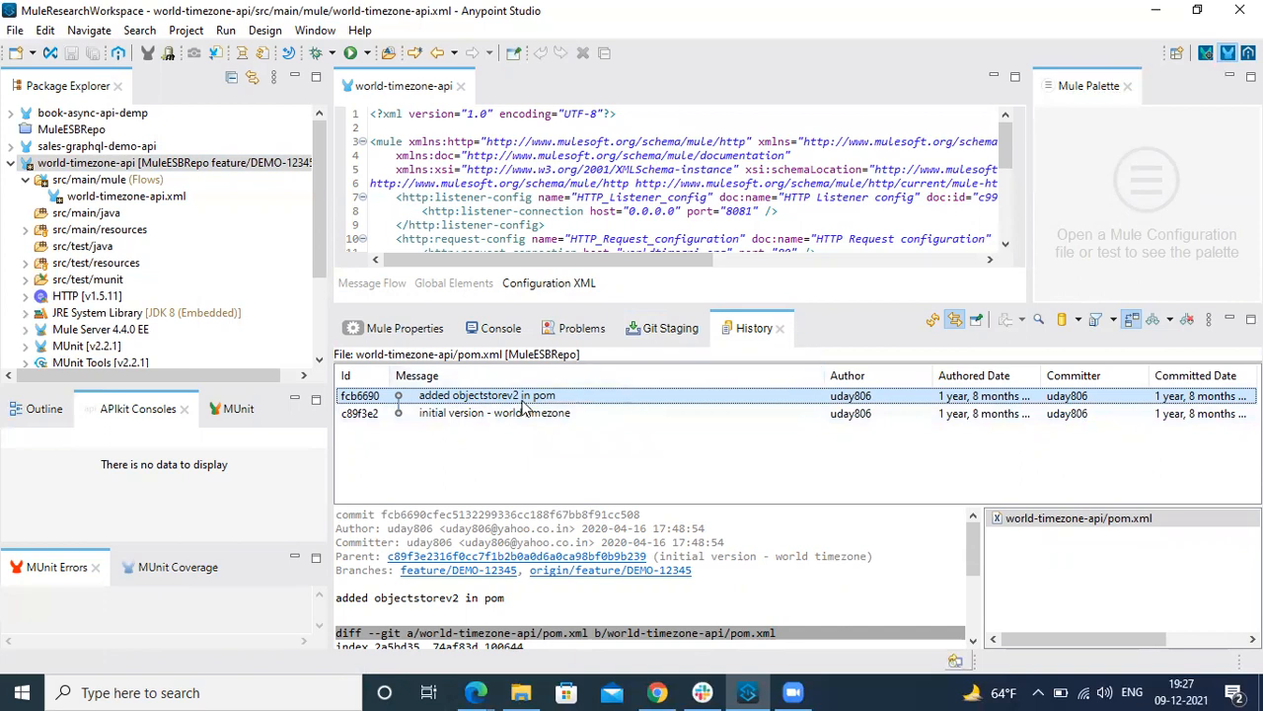
pyautogui.click(778, 330)
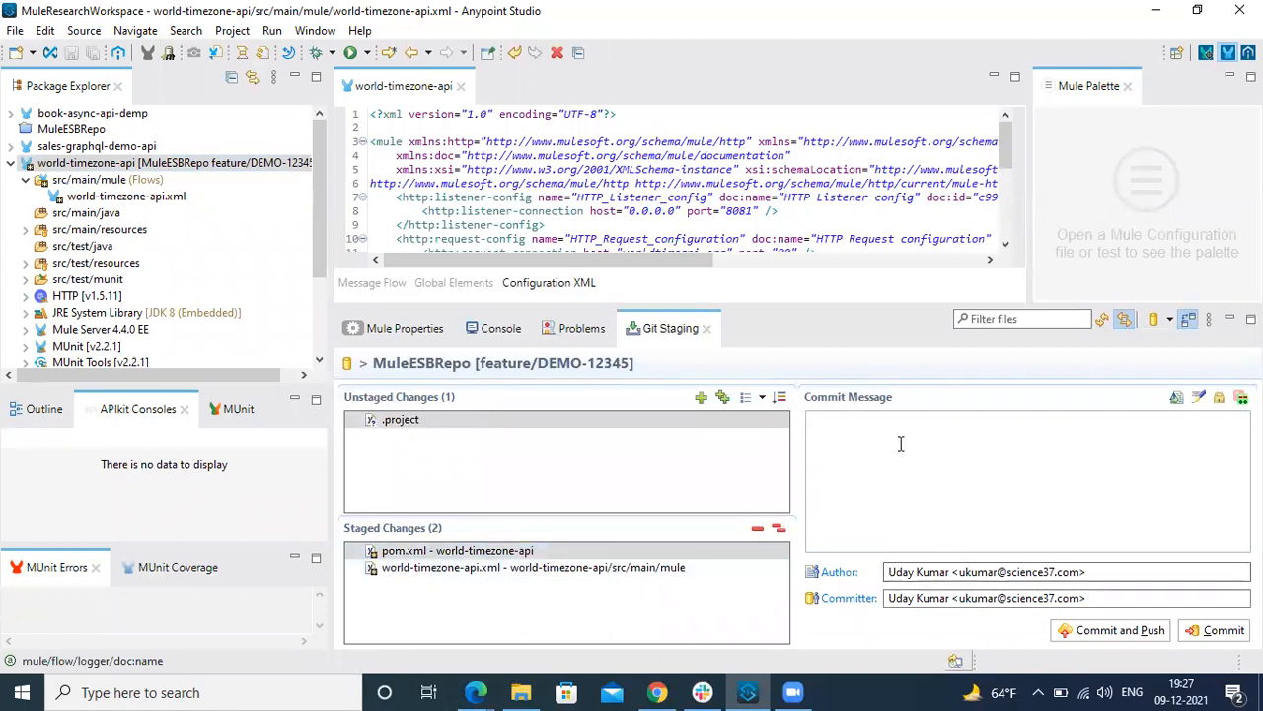
# Step: Open the working-tree version of the staged world-timezone-api.xml
pyautogui.click(542, 570)
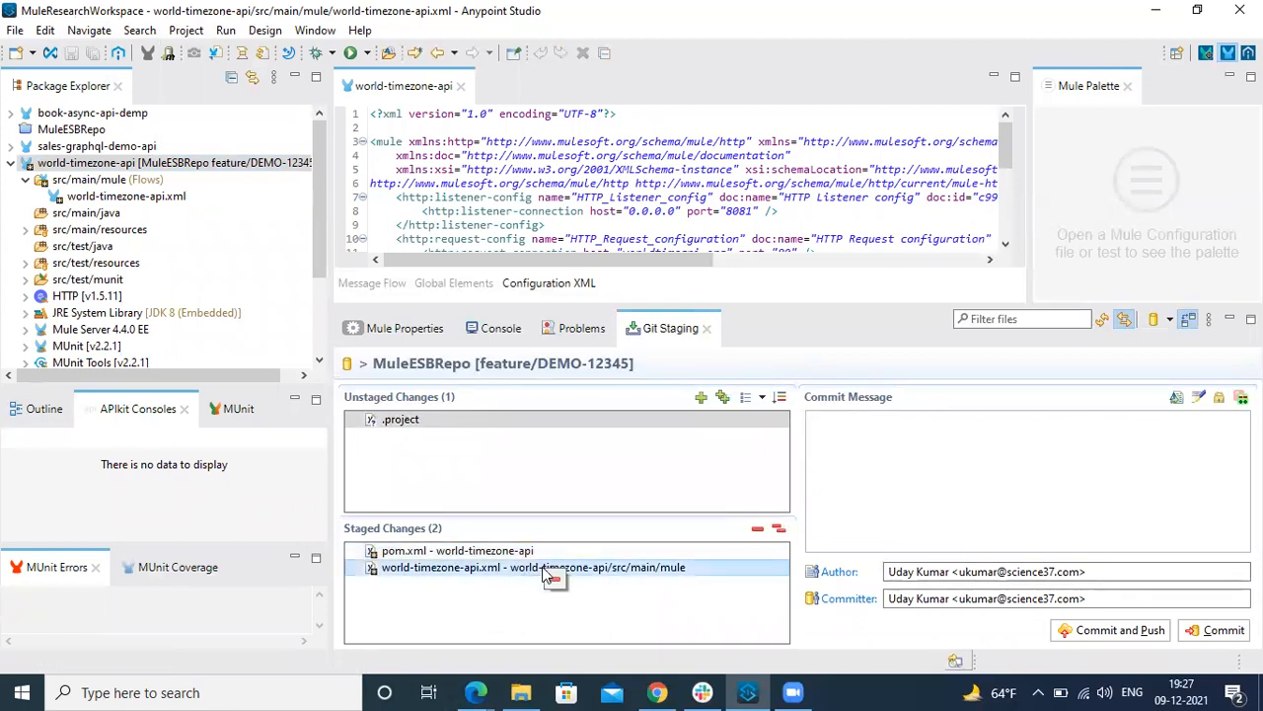
pyautogui.rightClick(477, 574)
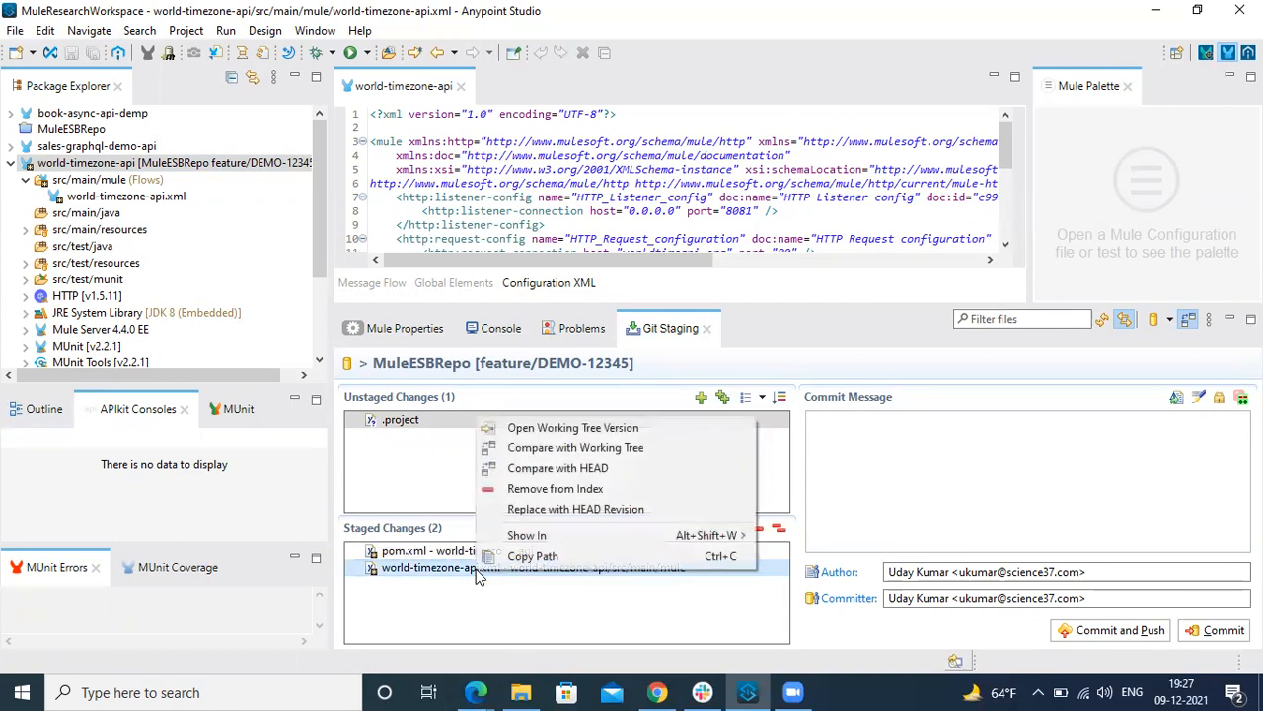
pyautogui.click(636, 430)
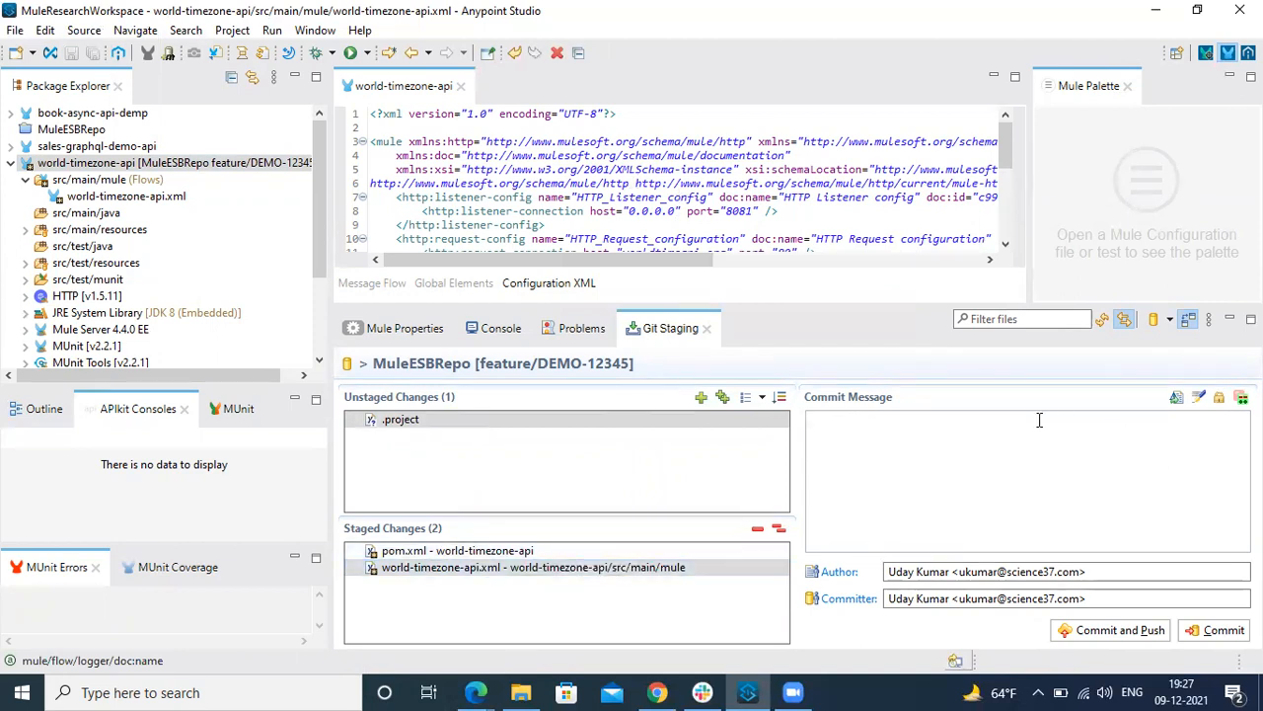
# Step: Enter the commit message "changes logger." and choose Commit and Push
pyautogui.click(910, 464)
pyautogui.write('changes logger.')
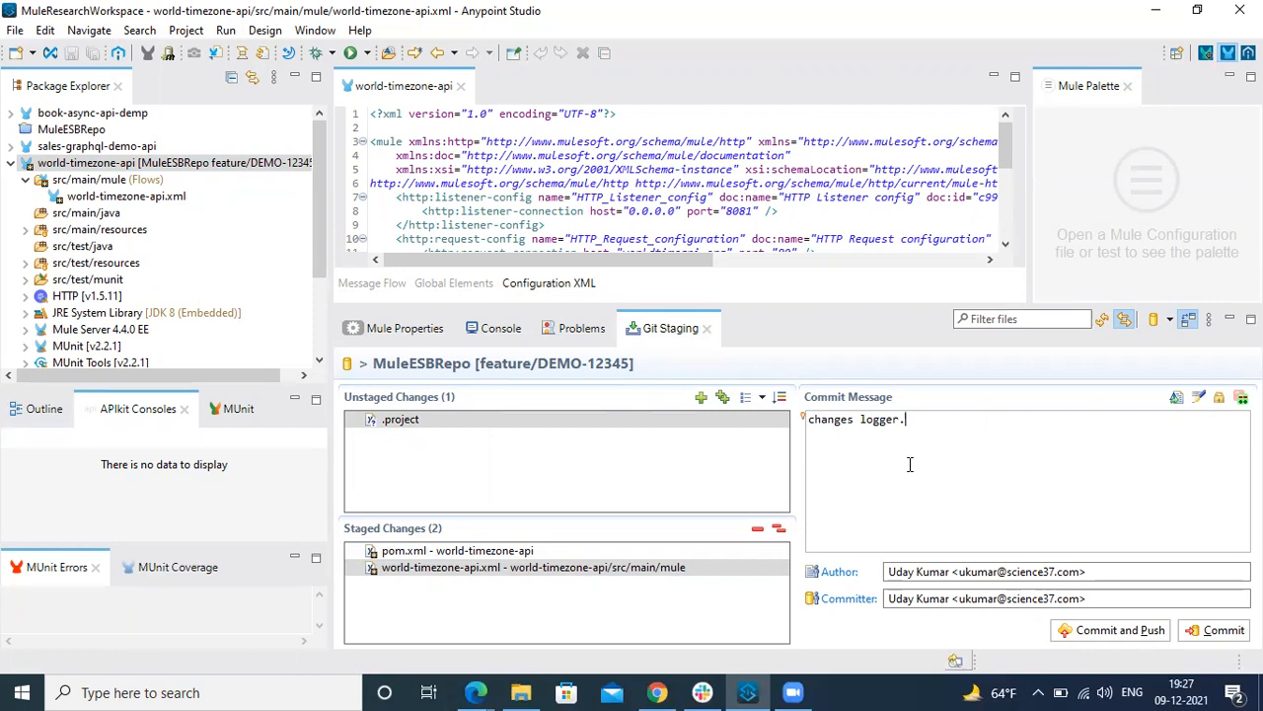
pyautogui.click(1116, 637)
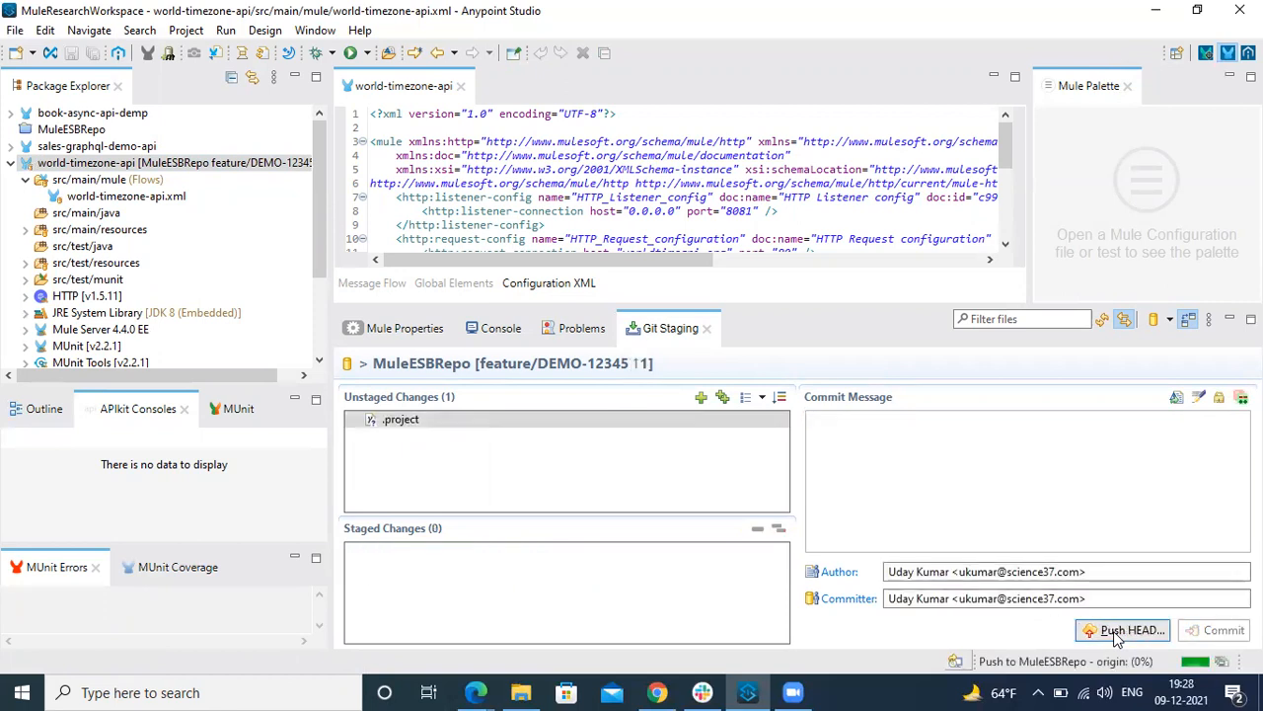
# Step: Push HEAD to origin's feature/DEMO-12345 after previewing, then close the Push Results
pyautogui.click(1117, 638)
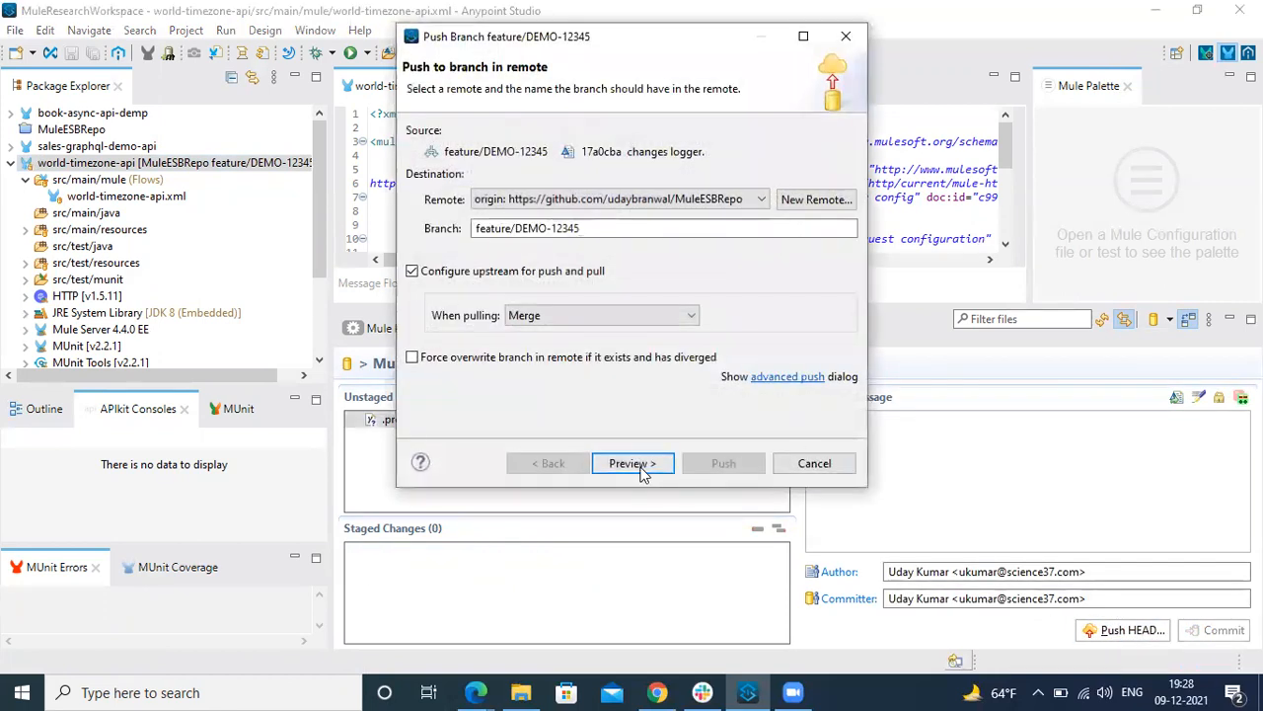
pyautogui.click(632, 463)
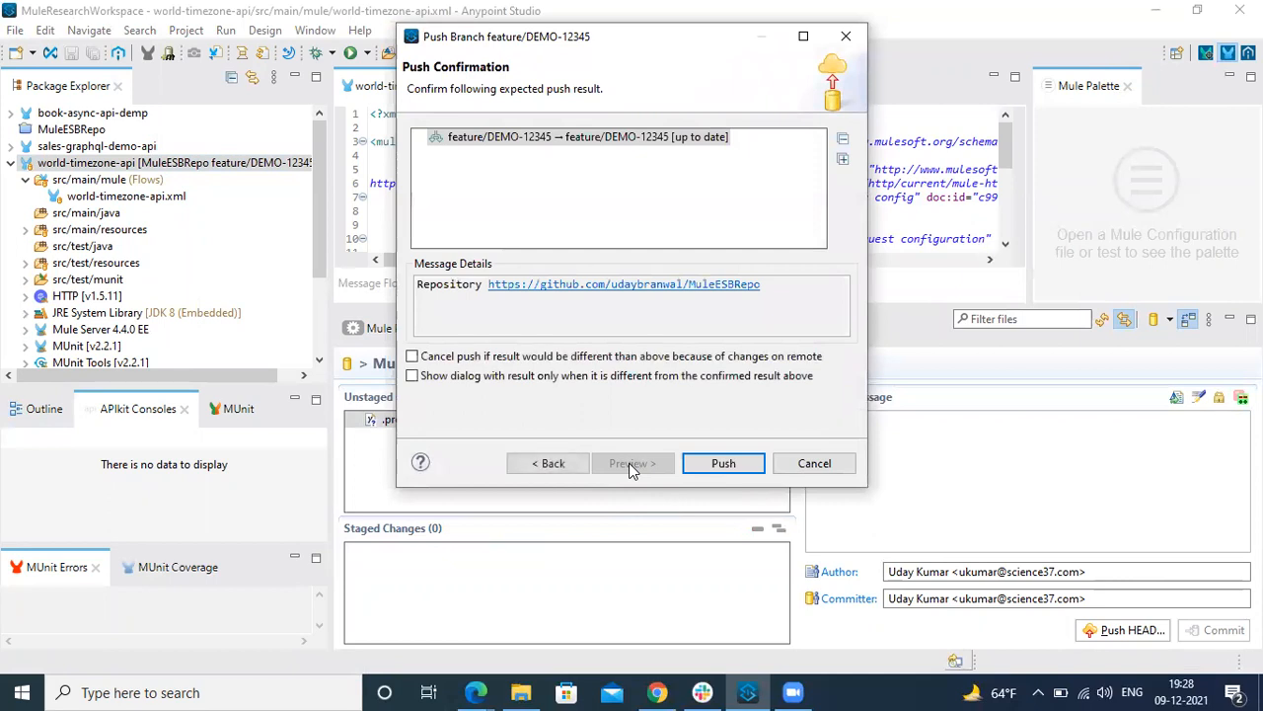
pyautogui.click(739, 472)
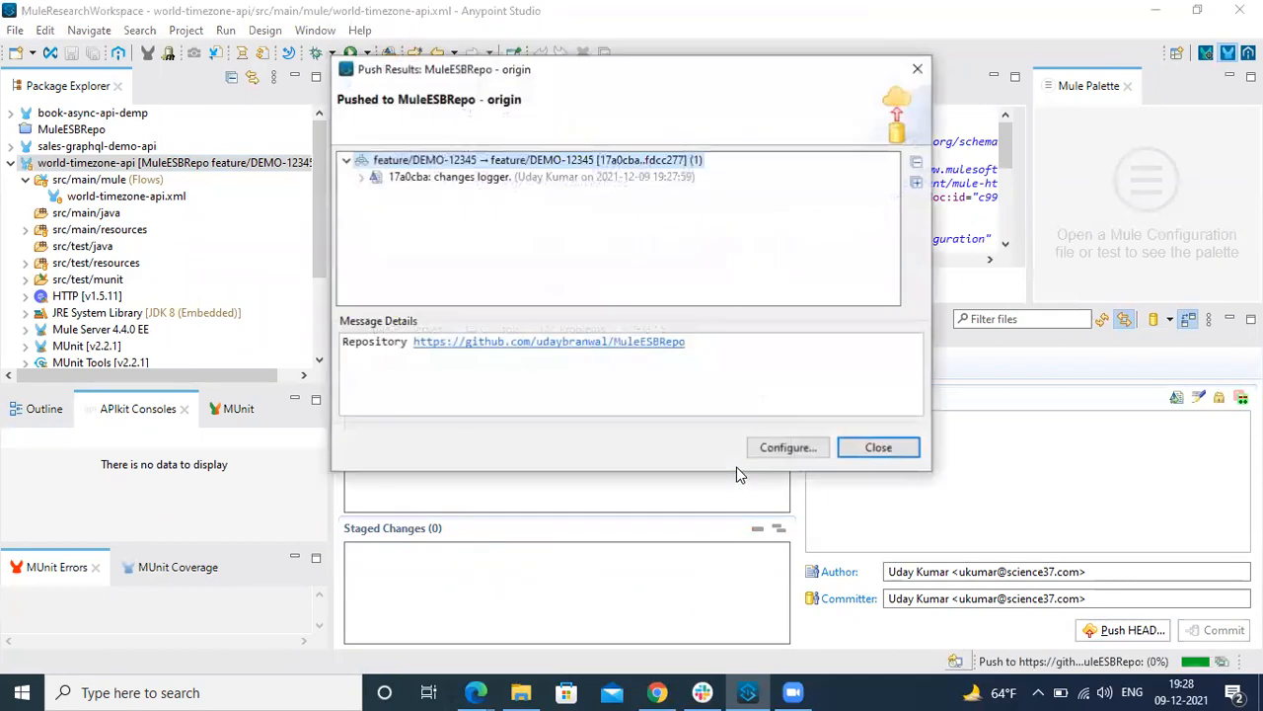
pyautogui.click(878, 450)
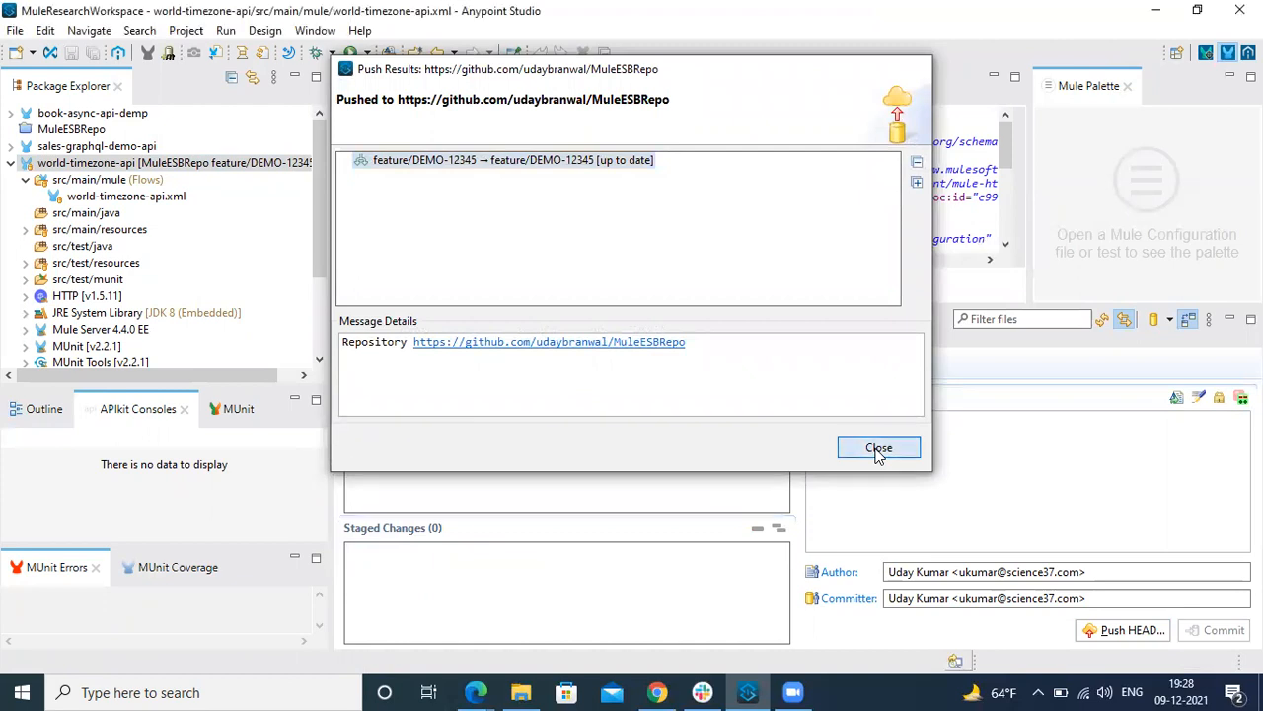
pyautogui.click(654, 691)
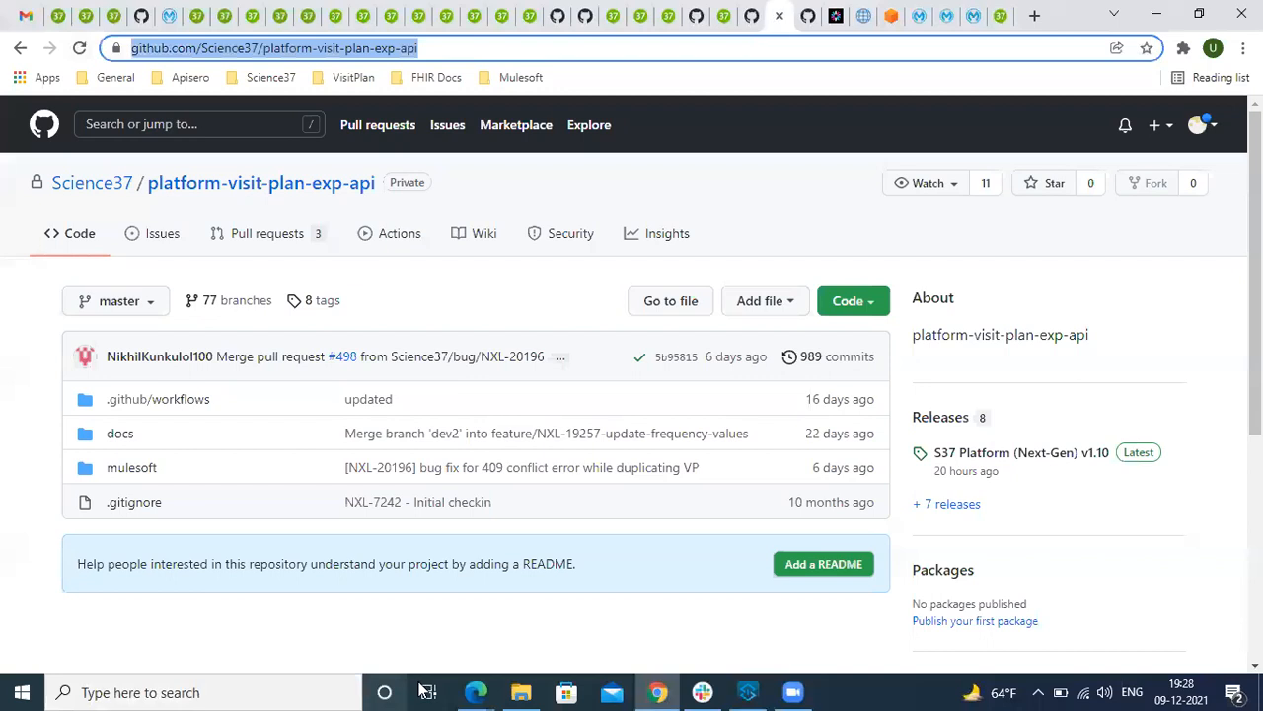
# Step: Switch the MuleESBRepo GitHub page to branch feature/DEMO-12345 and scroll its file list
pyautogui.click(478, 691)
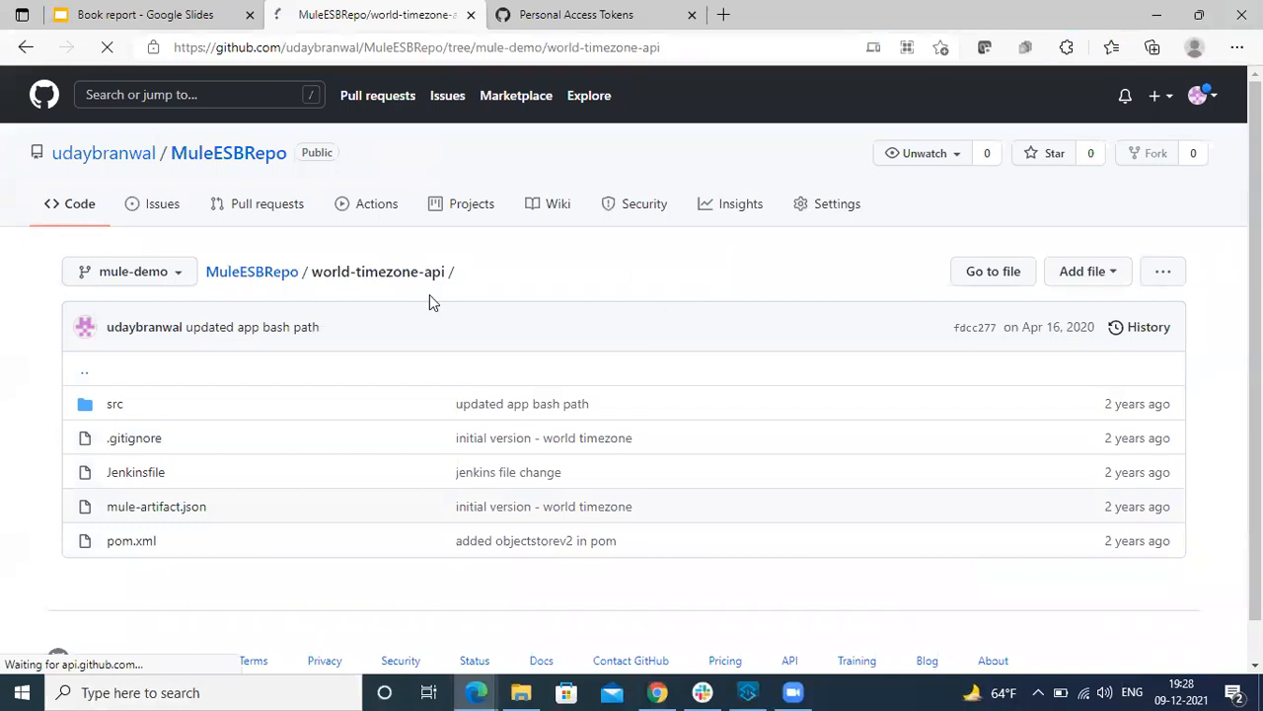
pyautogui.click(185, 279)
pyautogui.click(148, 450)
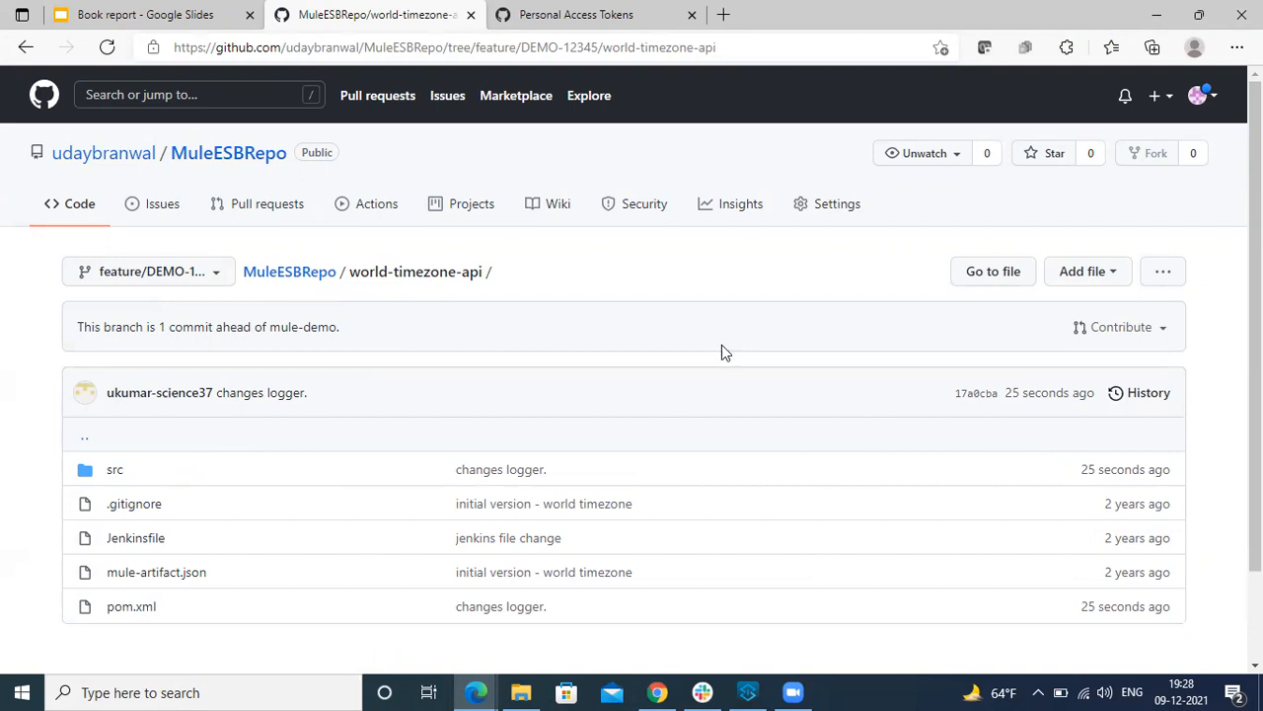
pyautogui.scroll(-2, 677, 338)
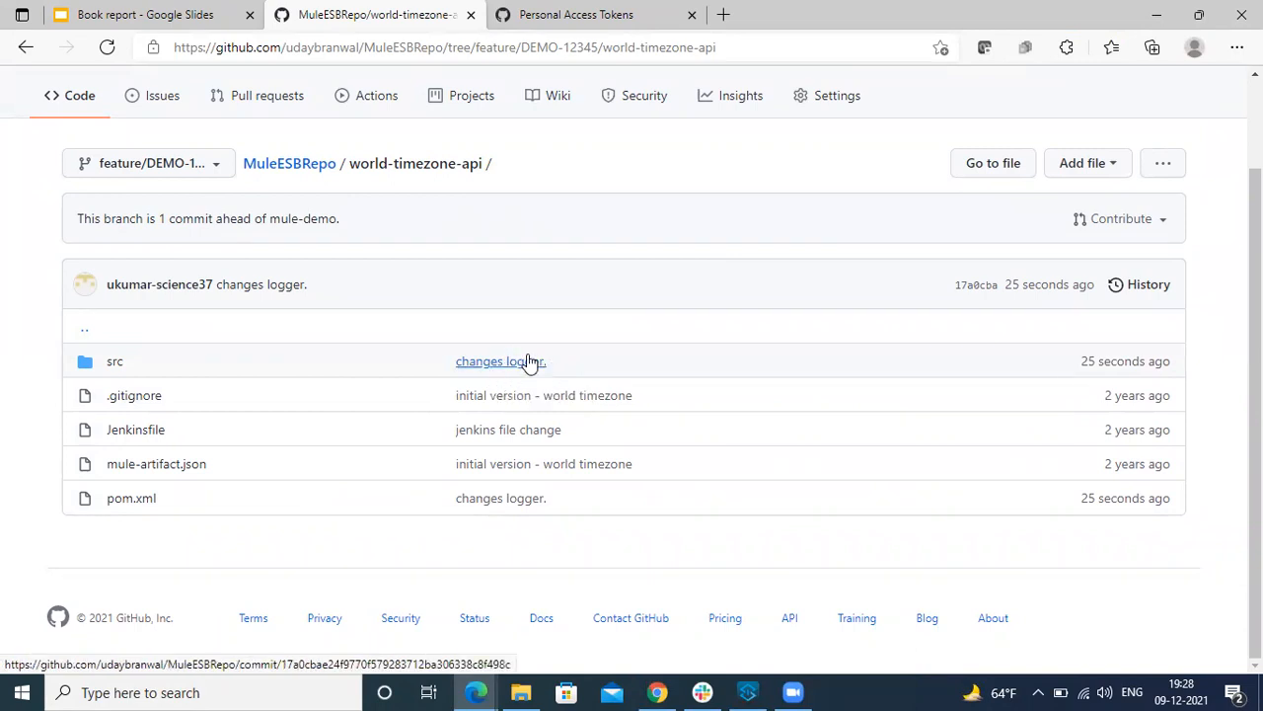
# Step: Back in Anypoint Studio, dismiss the push results and close the Git Staging panel
pyautogui.click(747, 692)
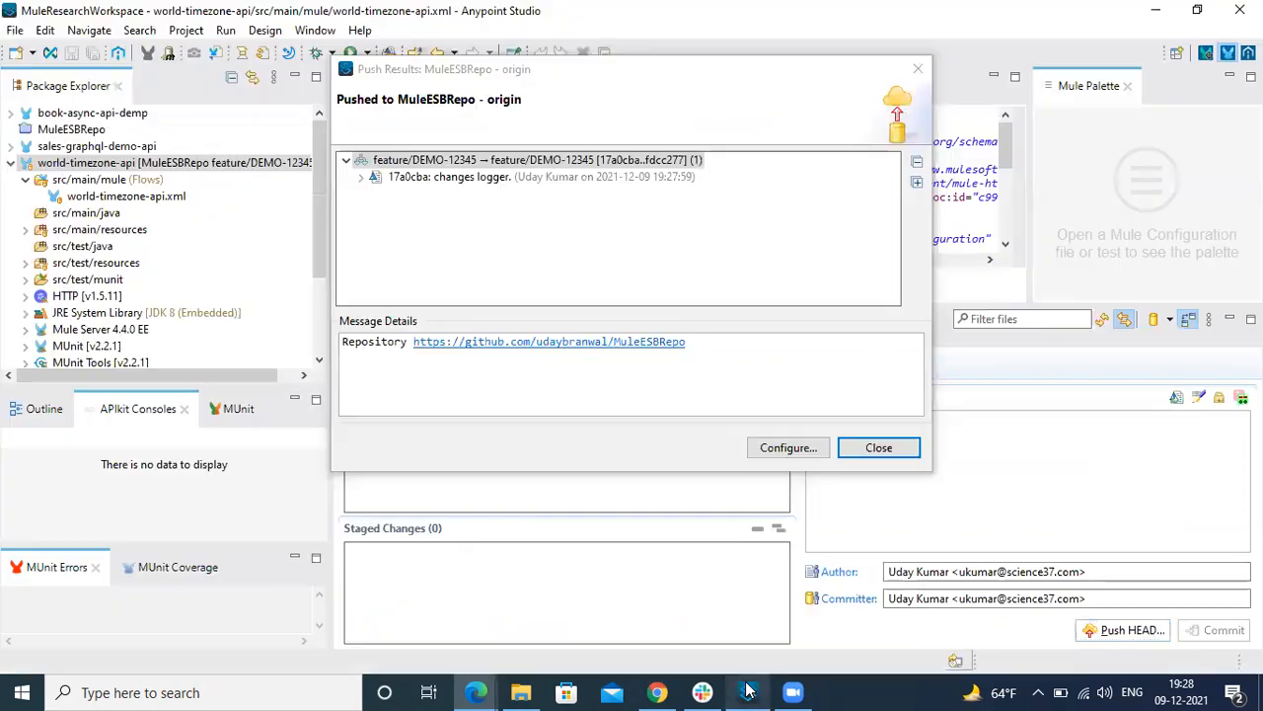
pyautogui.click(877, 449)
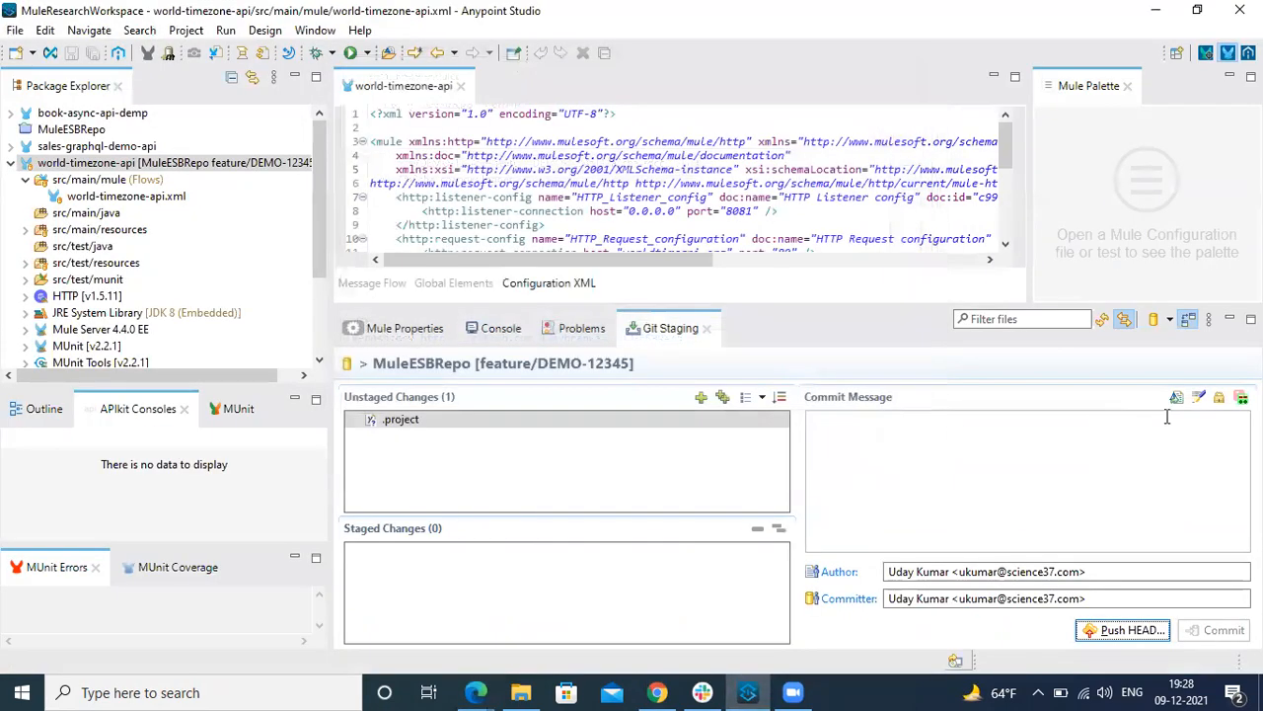
pyautogui.click(707, 328)
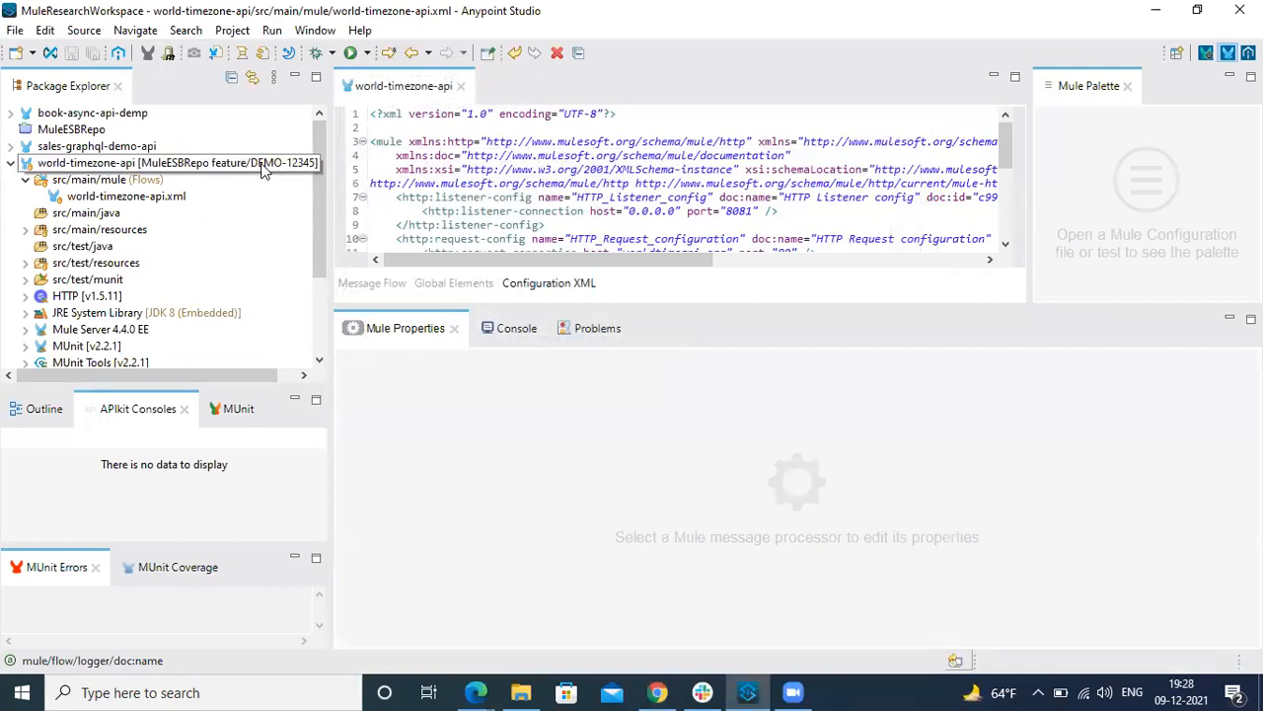
# Step: Open the Git Interactive Rebase view through Window > Show View > Other..
pyautogui.click(315, 30)
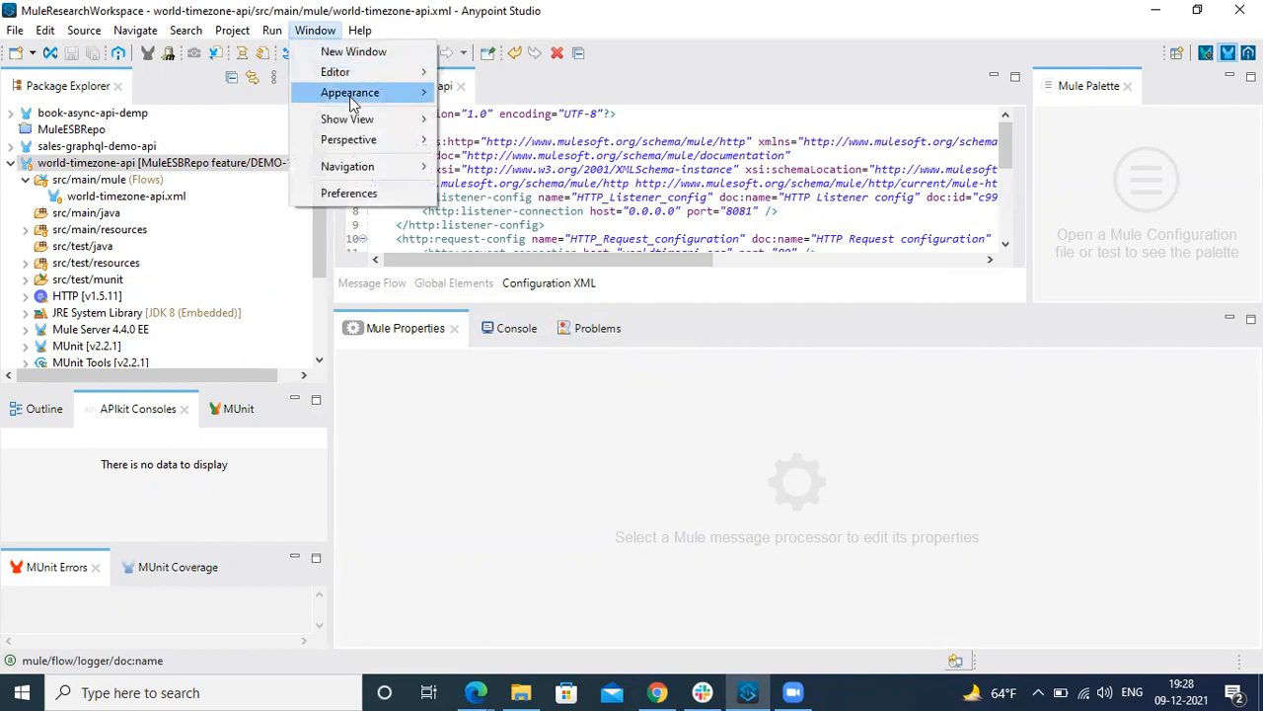
pyautogui.moveTo(385, 117)
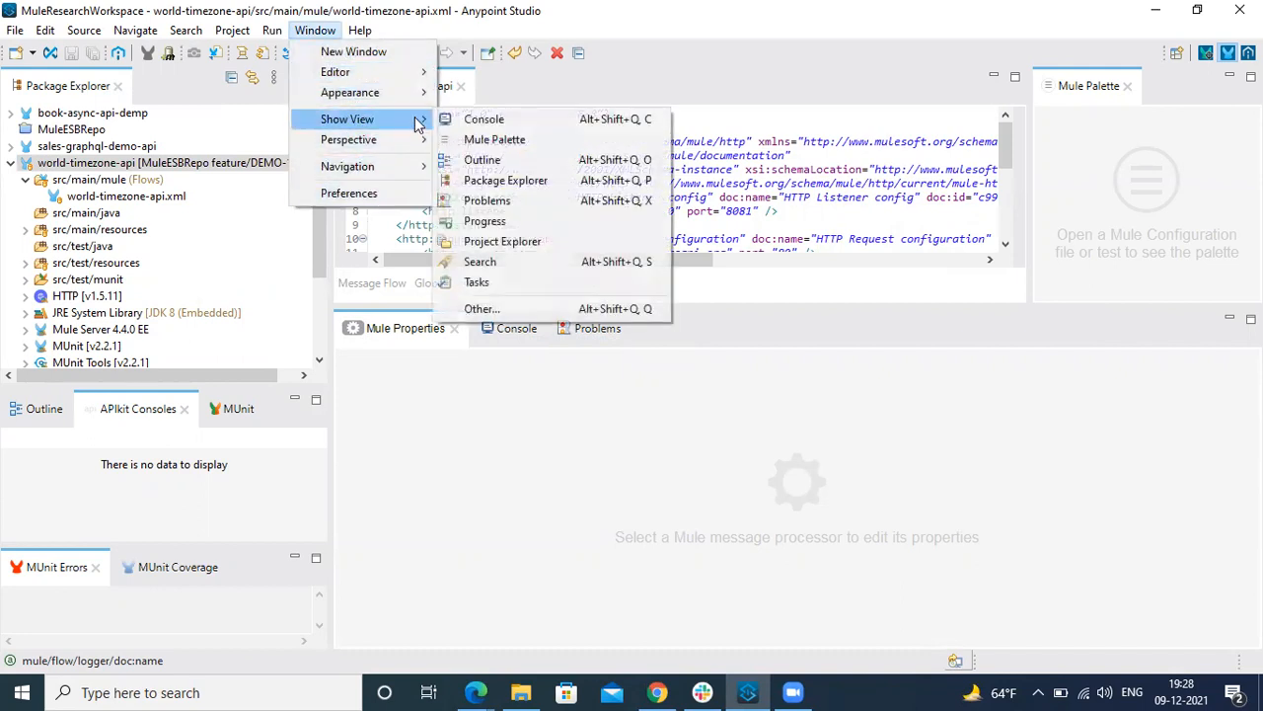
pyautogui.click(573, 308)
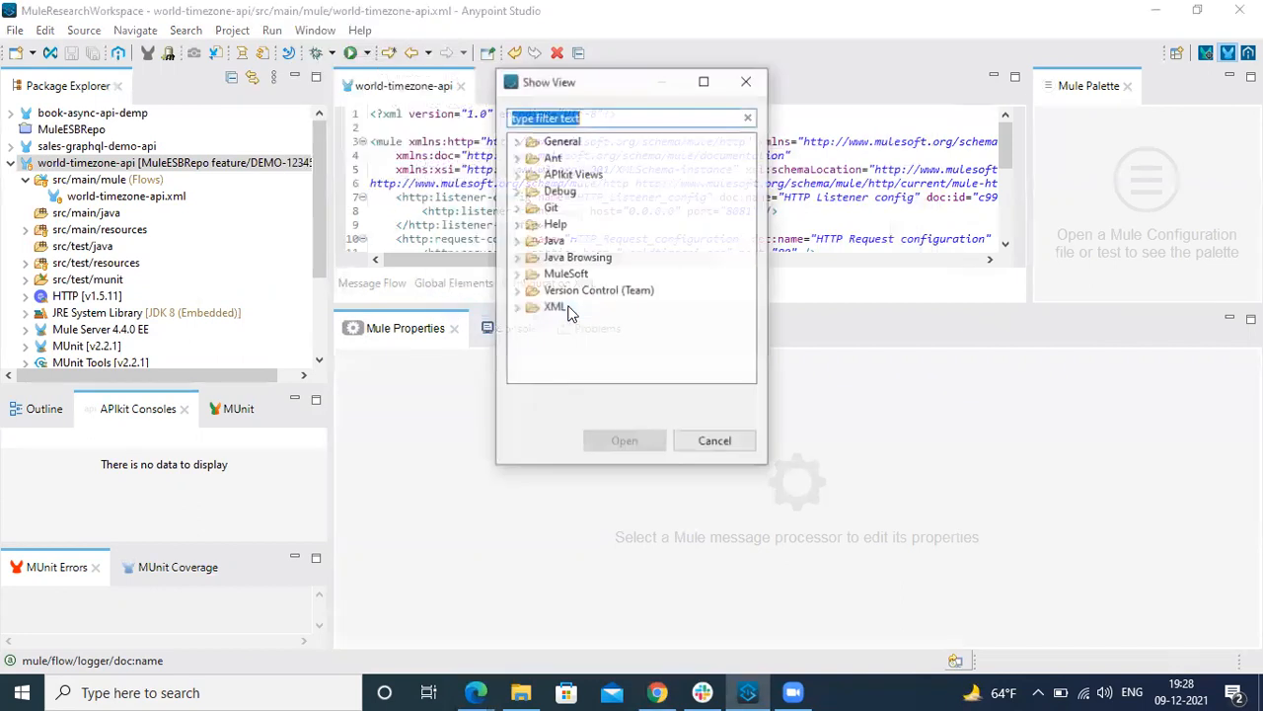
pyautogui.click(517, 207)
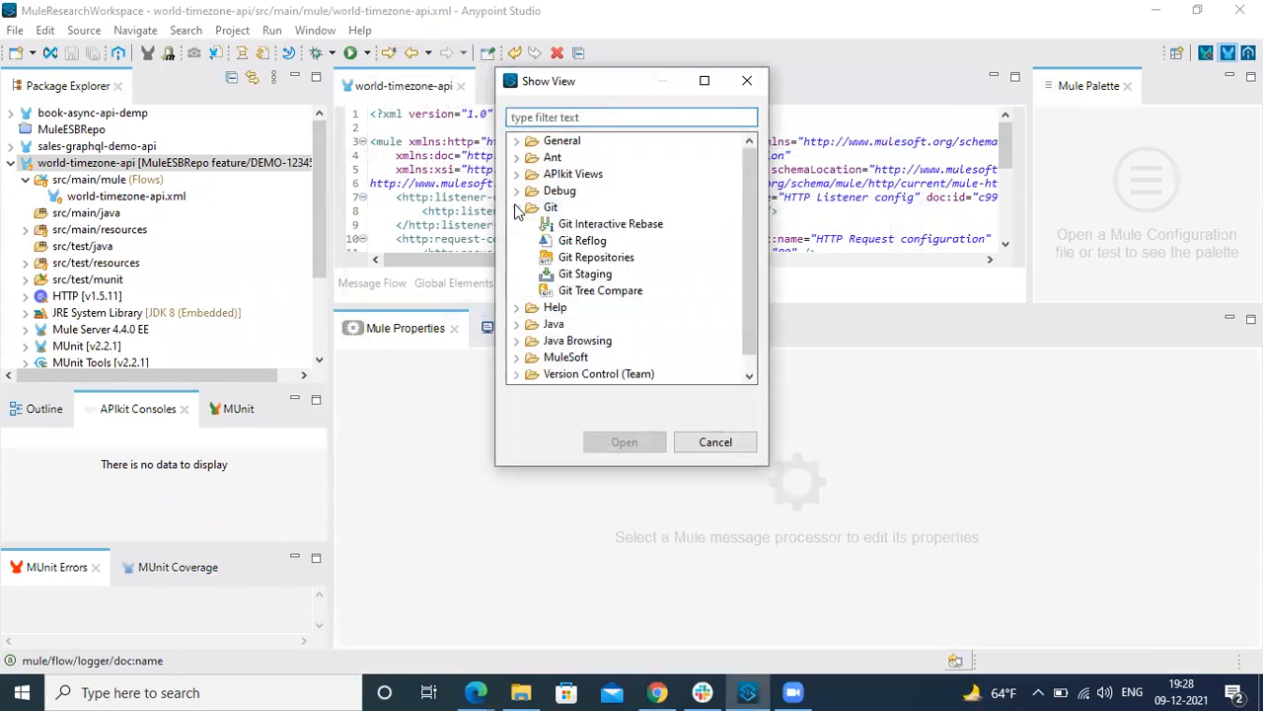
pyautogui.click(603, 224)
pyautogui.click(597, 241)
pyautogui.click(600, 259)
pyautogui.click(603, 274)
pyautogui.click(603, 291)
pyautogui.click(606, 226)
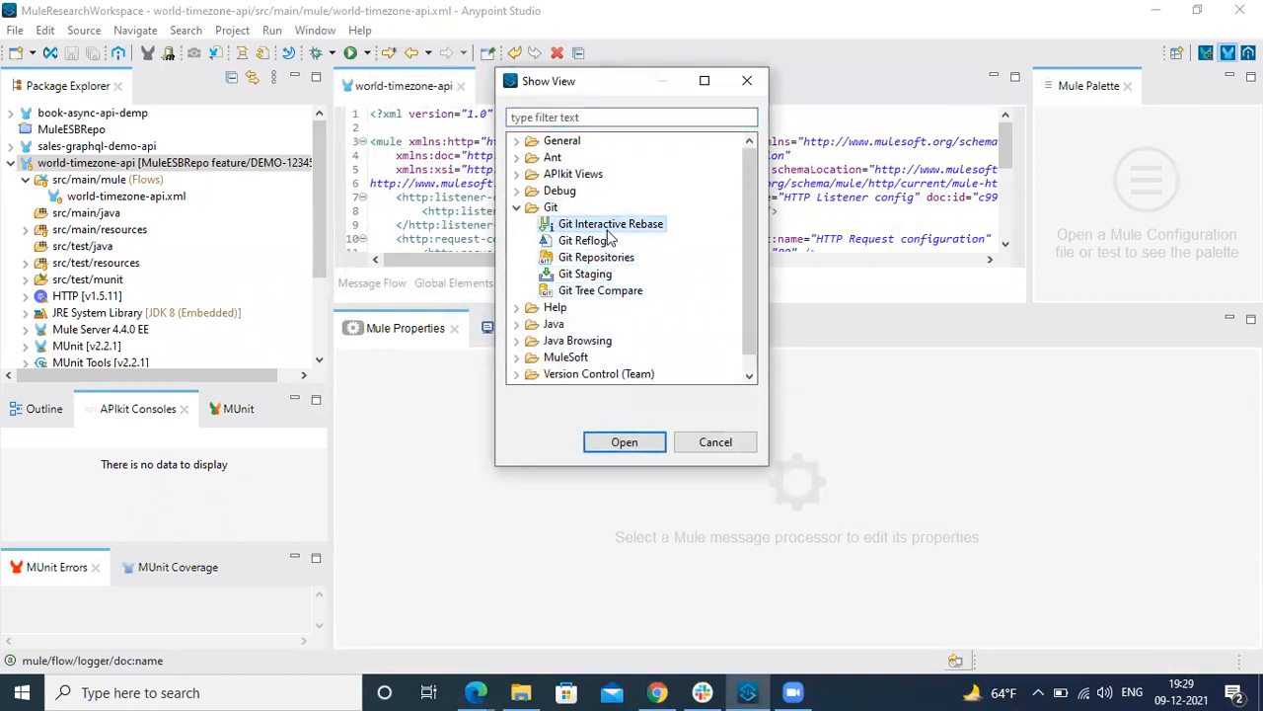
pyautogui.click(625, 443)
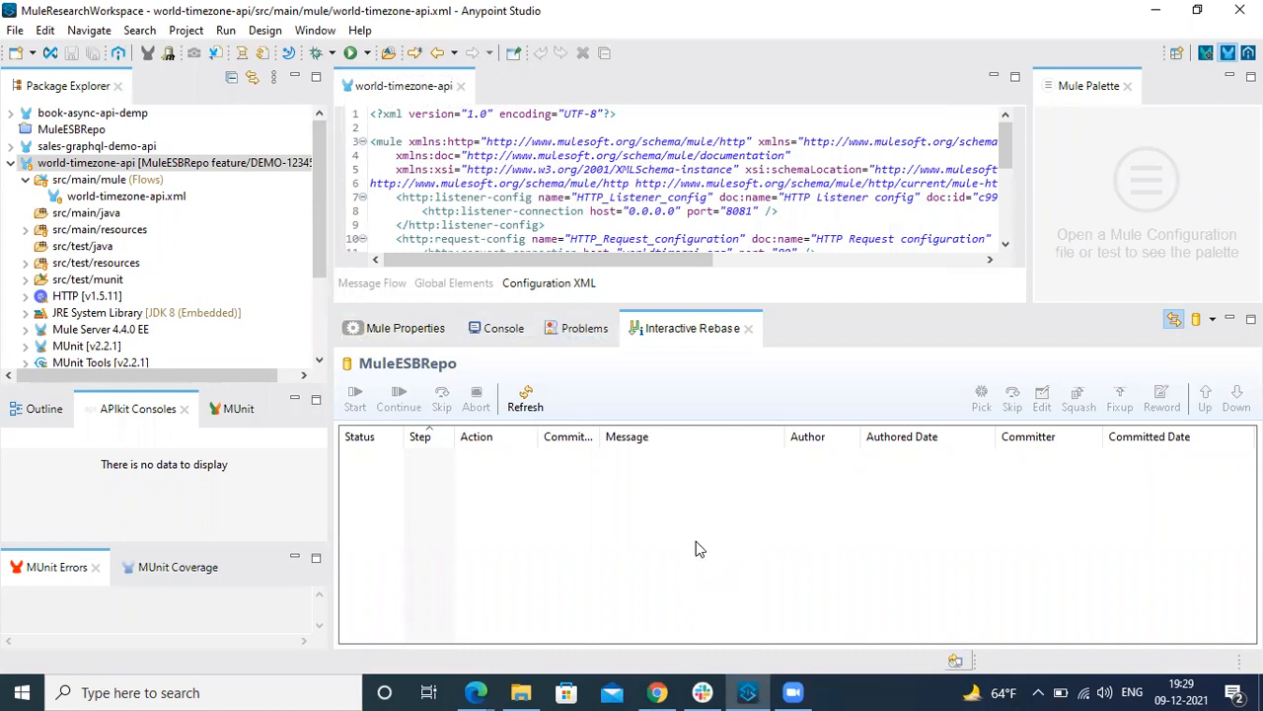
pyautogui.click(315, 30)
# Step: Open the Git Reflog view from Show View > Other... under Git
pyautogui.moveTo(417, 118)
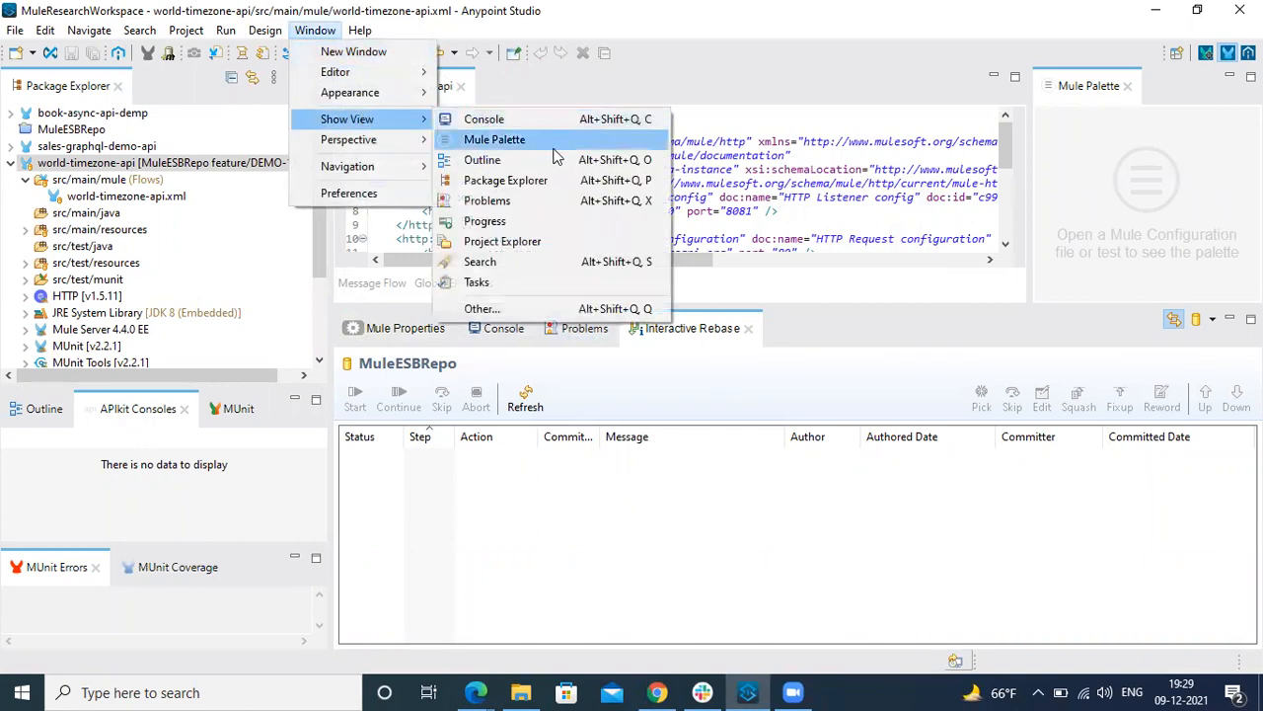
pyautogui.click(557, 310)
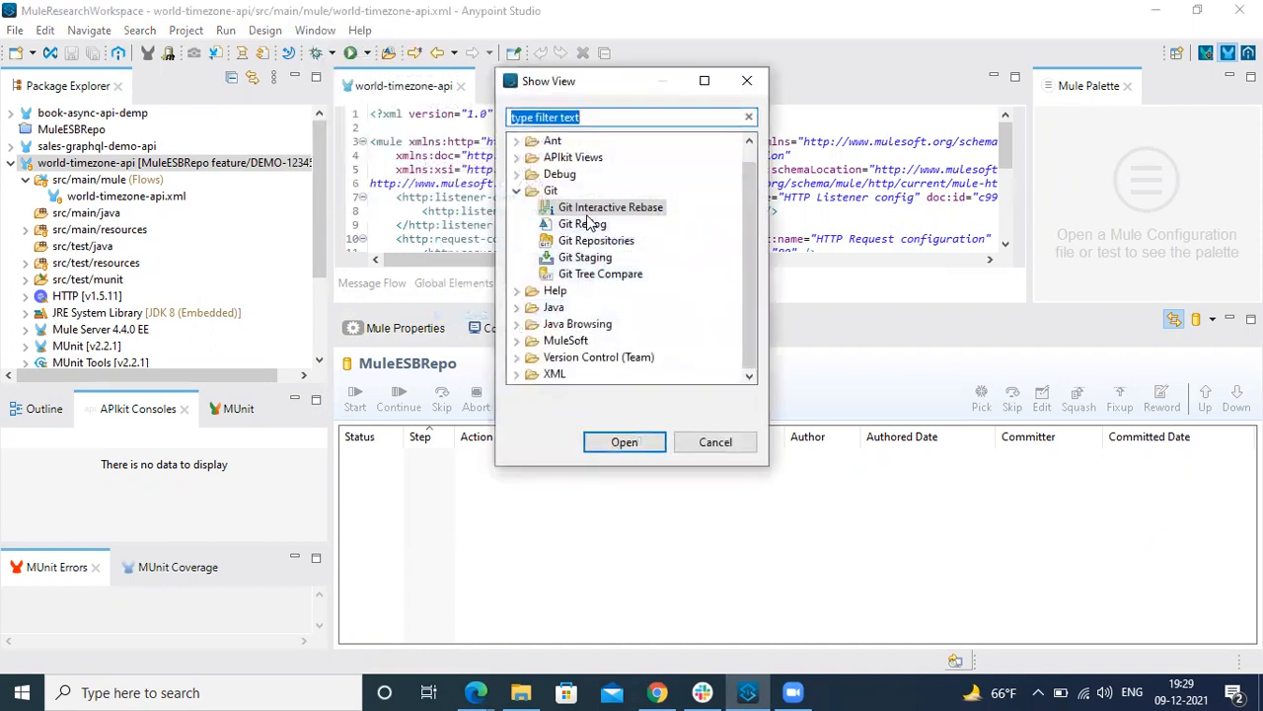
pyautogui.click(582, 224)
pyautogui.click(625, 442)
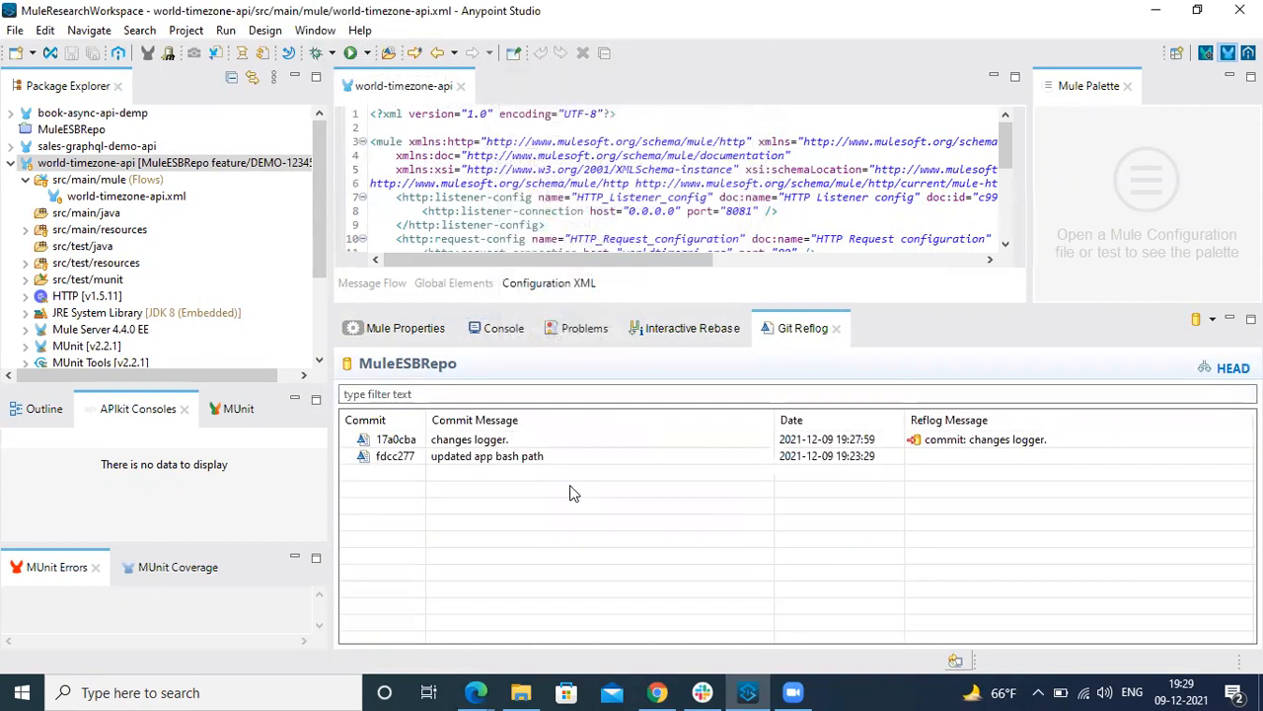
# Step: Select the "updated app bash path" and "changes logger." commits, then bring up the latter's actions
pyautogui.click(491, 458)
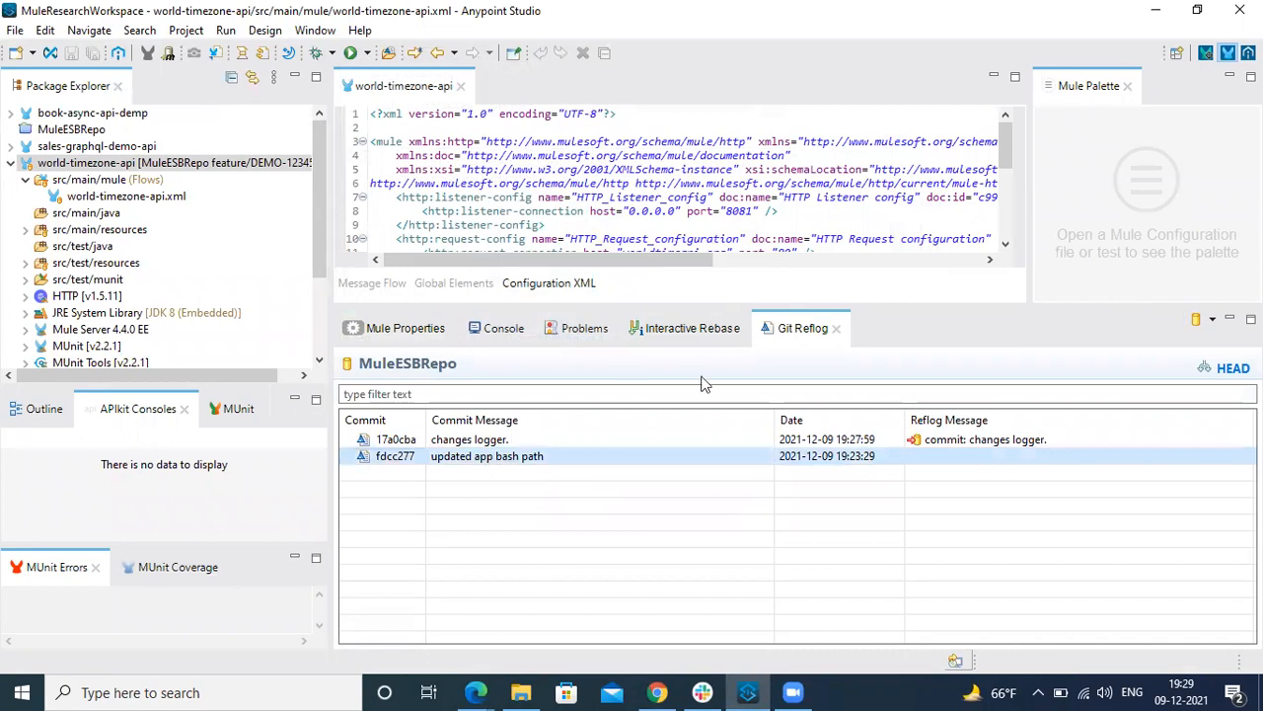
pyautogui.click(818, 440)
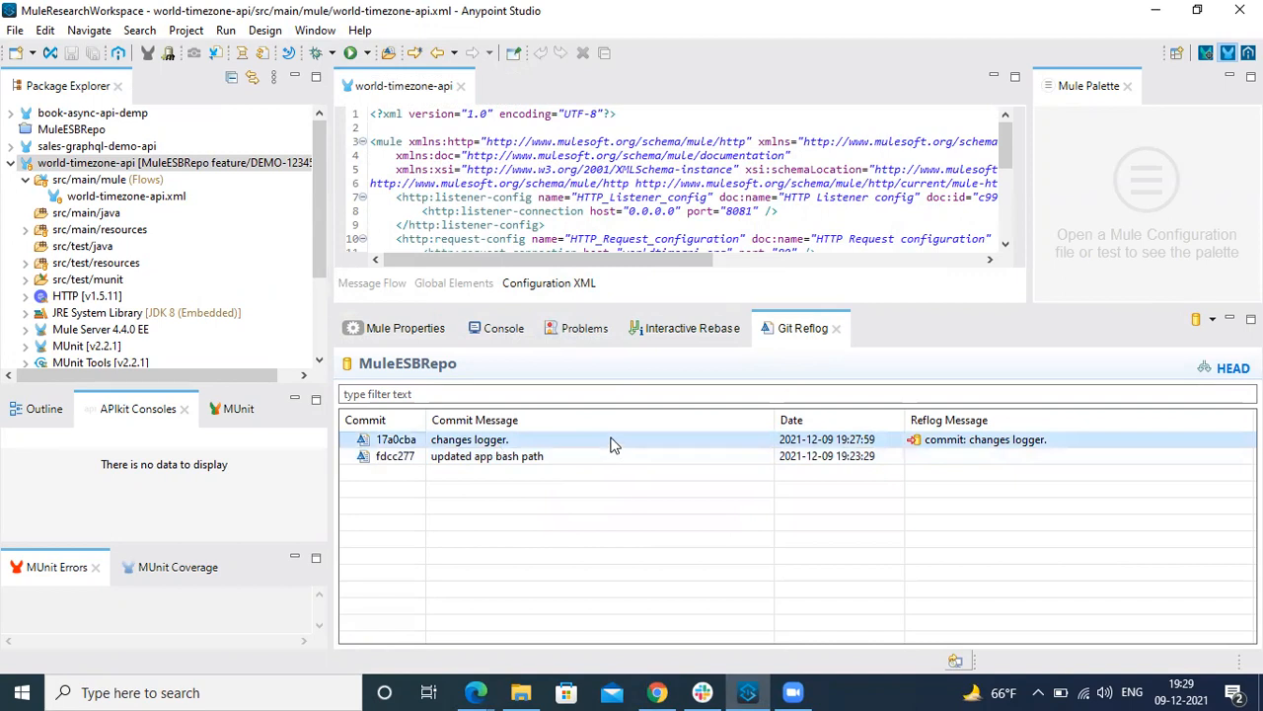
pyautogui.rightClick(537, 441)
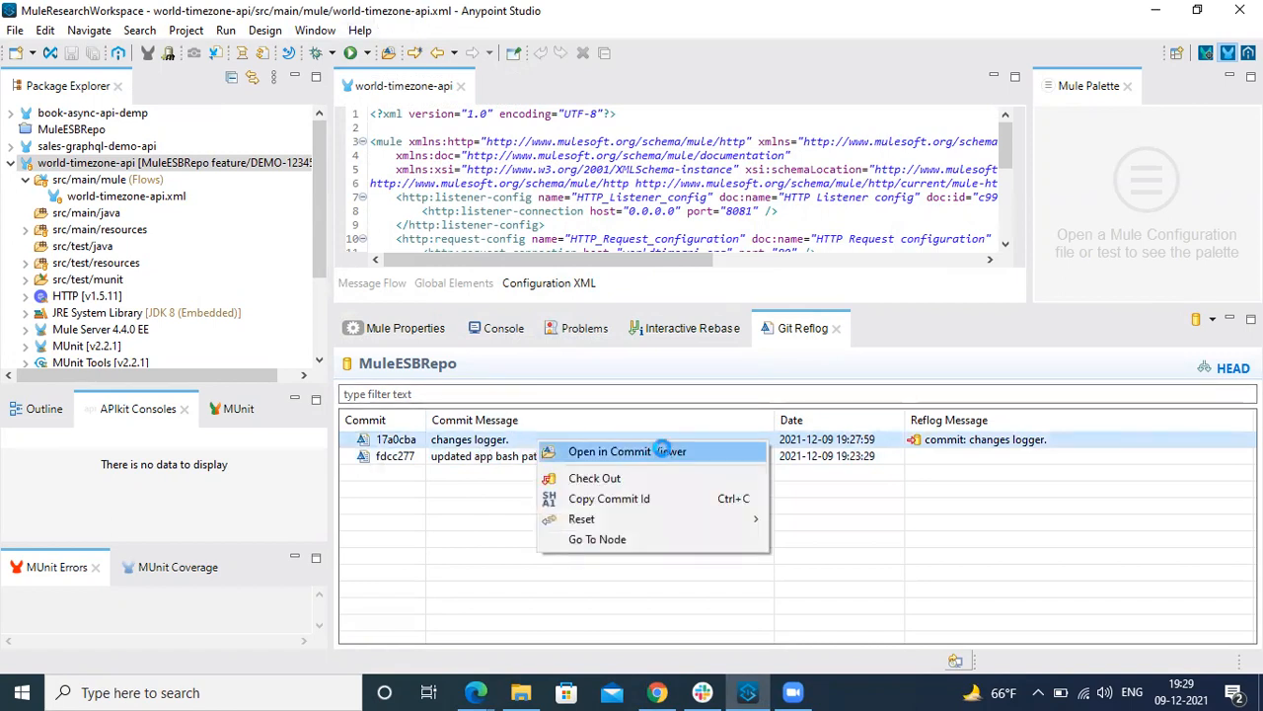
# Step: Open commit 17a0cba in the Commit Viewer, enlarge it, and go through its two changed files
pyautogui.click(663, 452)
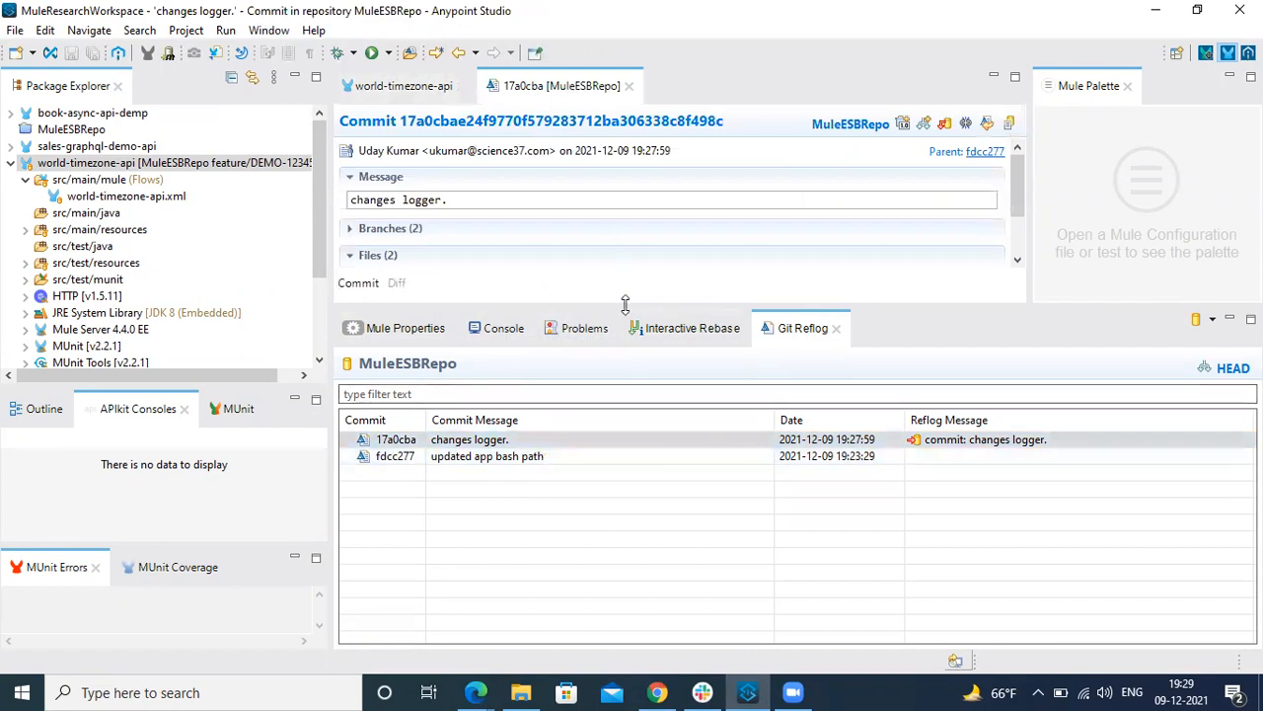
pyautogui.moveTo(642, 302); pyautogui.dragTo(642, 501)
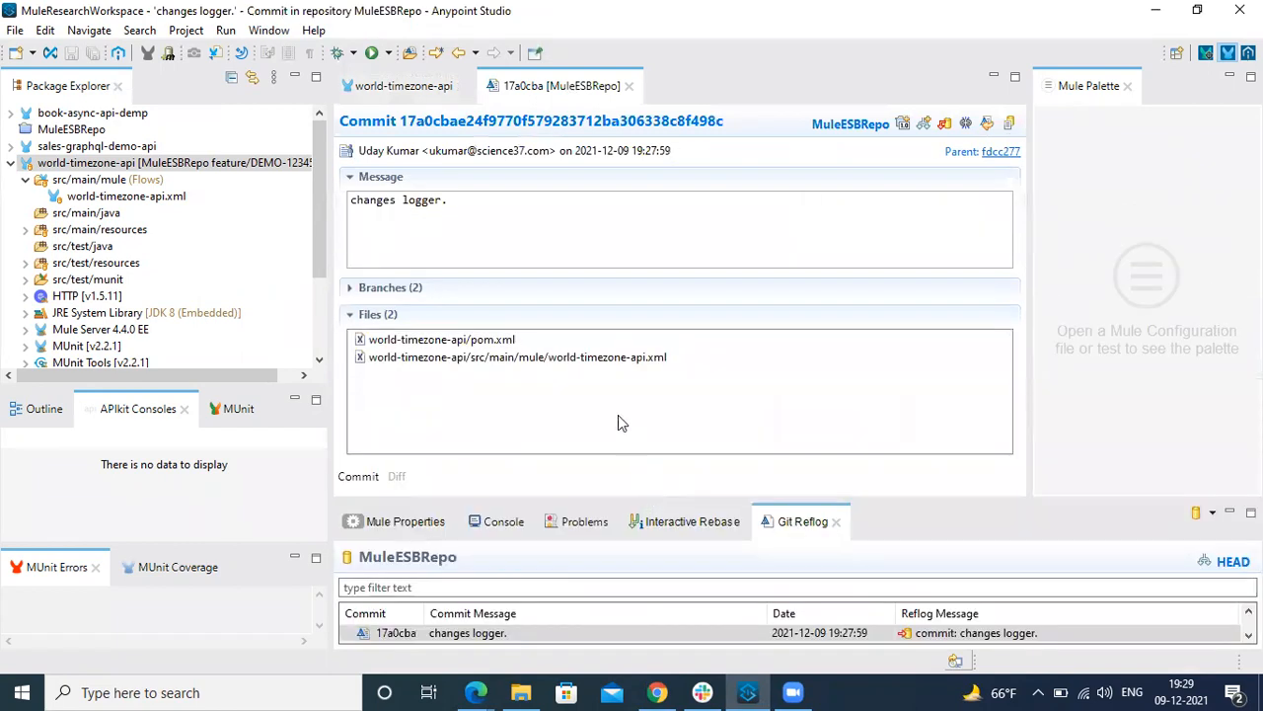
pyautogui.click(491, 356)
pyautogui.click(493, 340)
pyautogui.click(497, 358)
pyautogui.click(497, 341)
pyautogui.click(496, 357)
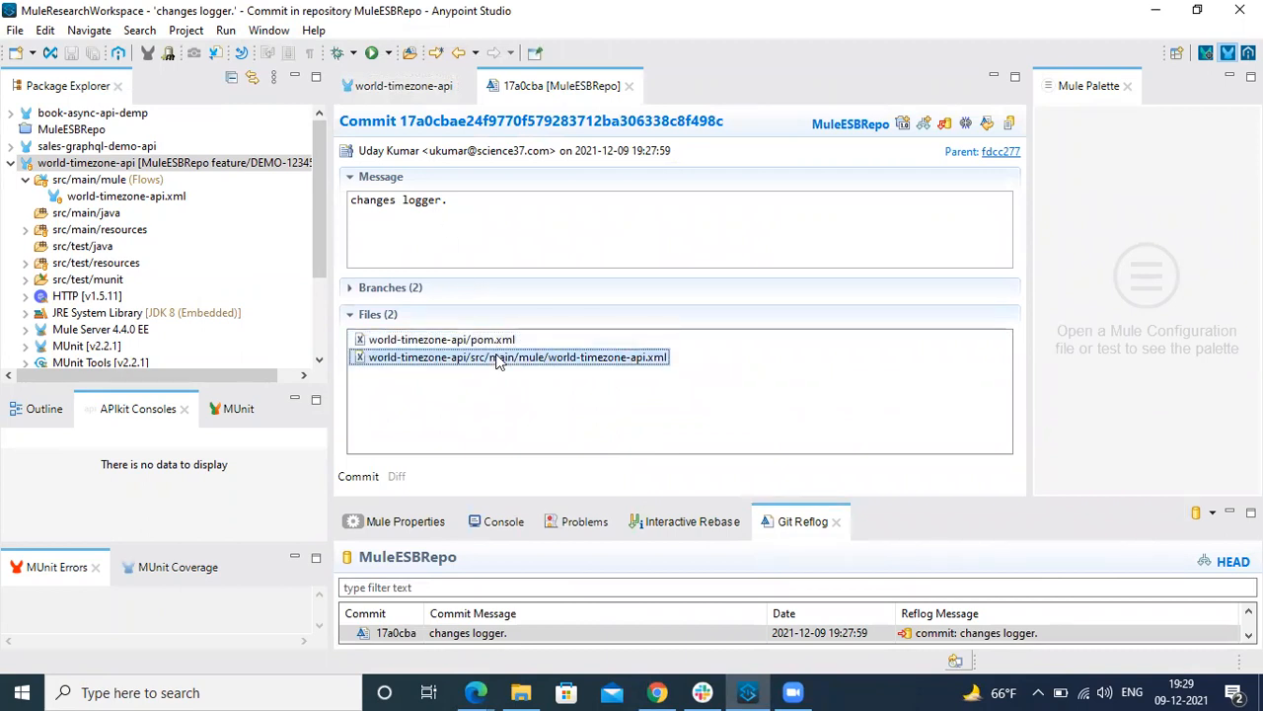
# Step: Show the commit's feature/DEMO-12345 branches, collapse Branches and Files, and close the commit tab
pyautogui.click(350, 287)
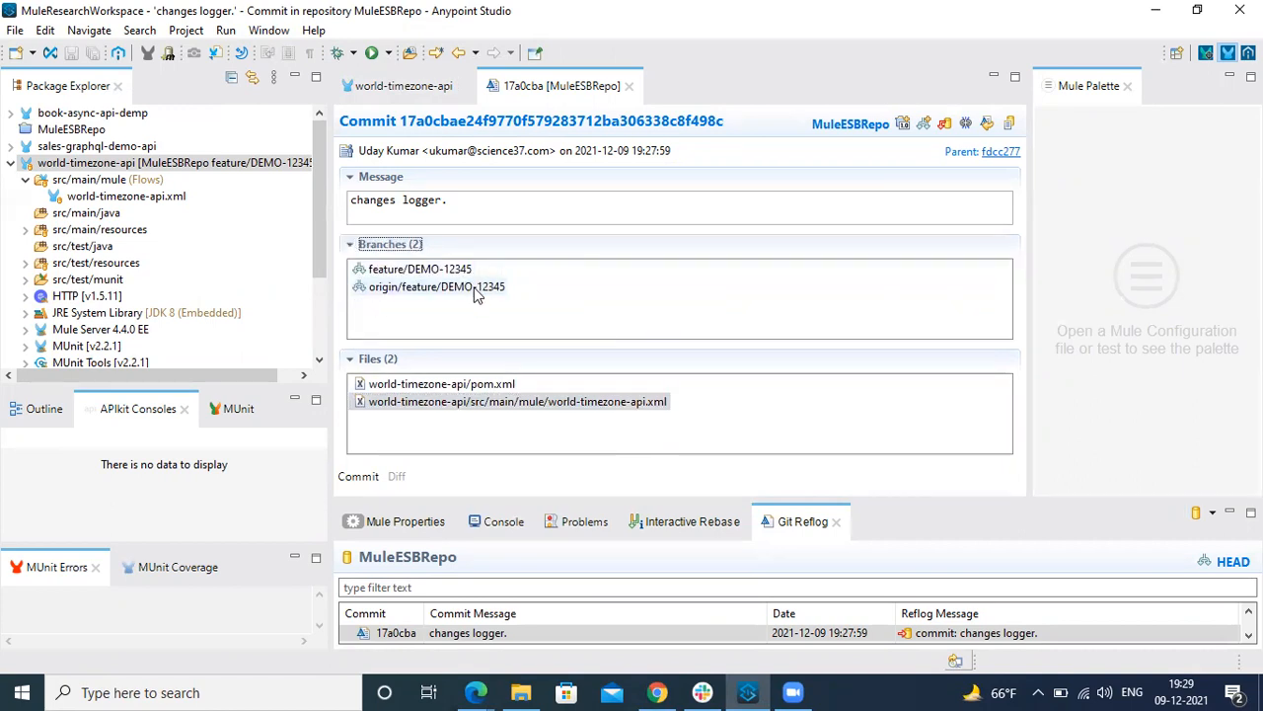
pyautogui.click(351, 245)
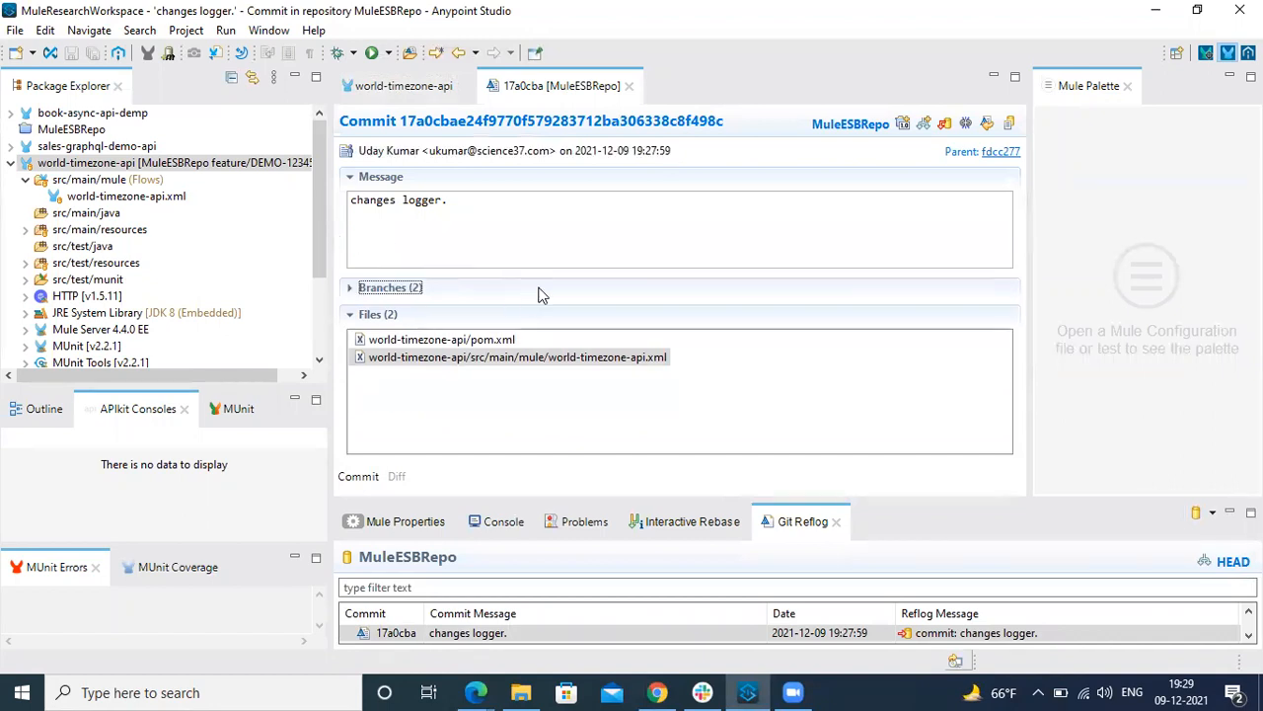
pyautogui.click(351, 315)
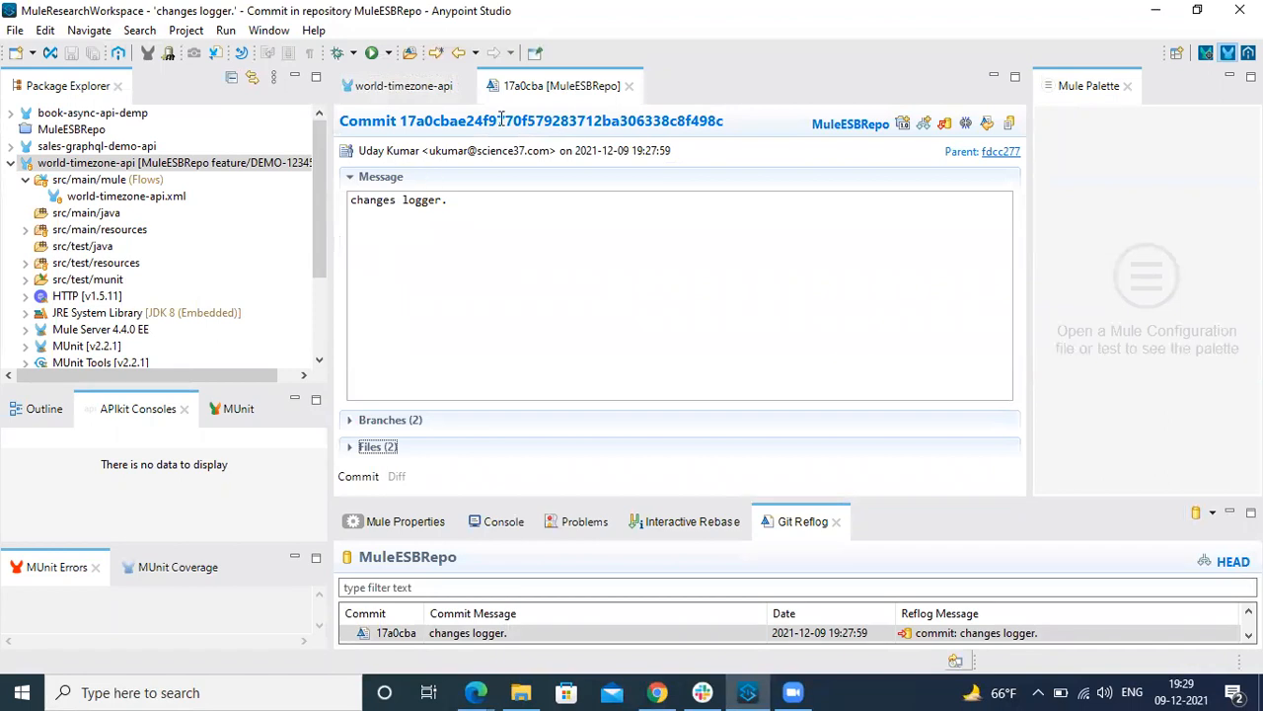
pyautogui.click(628, 86)
pyautogui.click(315, 31)
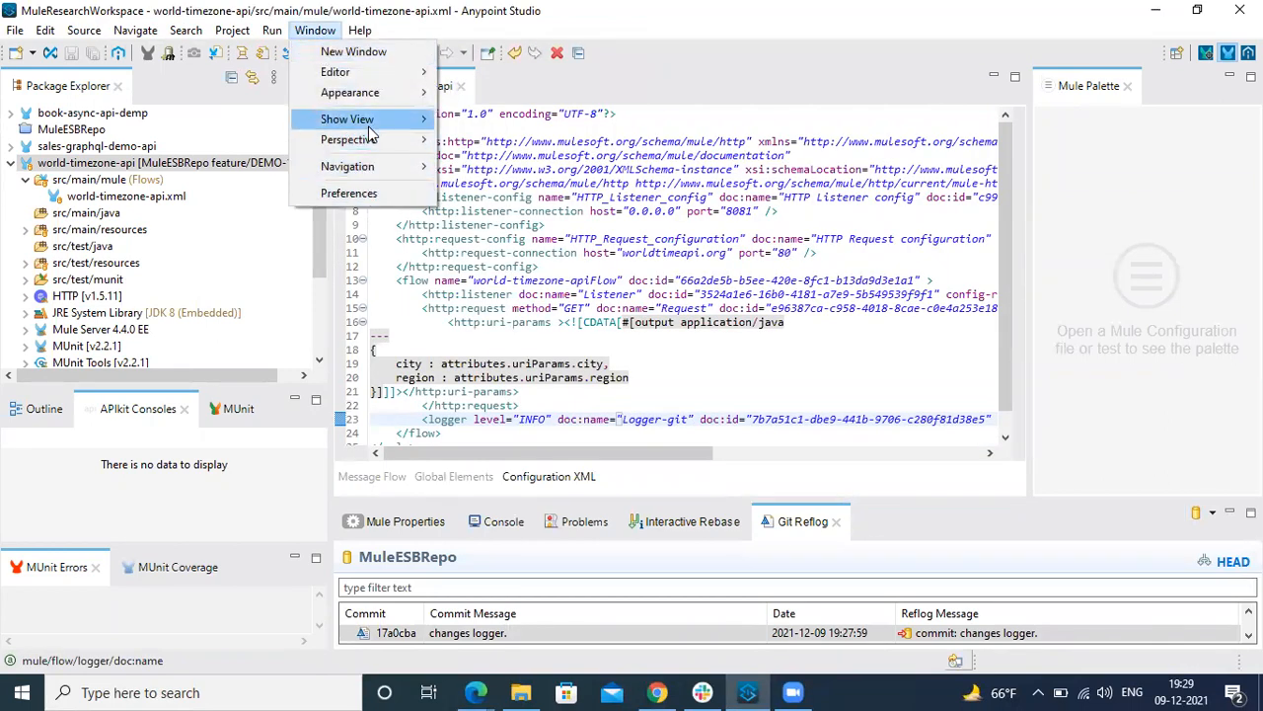
# Step: Open the Git Staging view from Show View > Other and enlarge its panel
pyautogui.moveTo(373, 121)
pyautogui.click(483, 307)
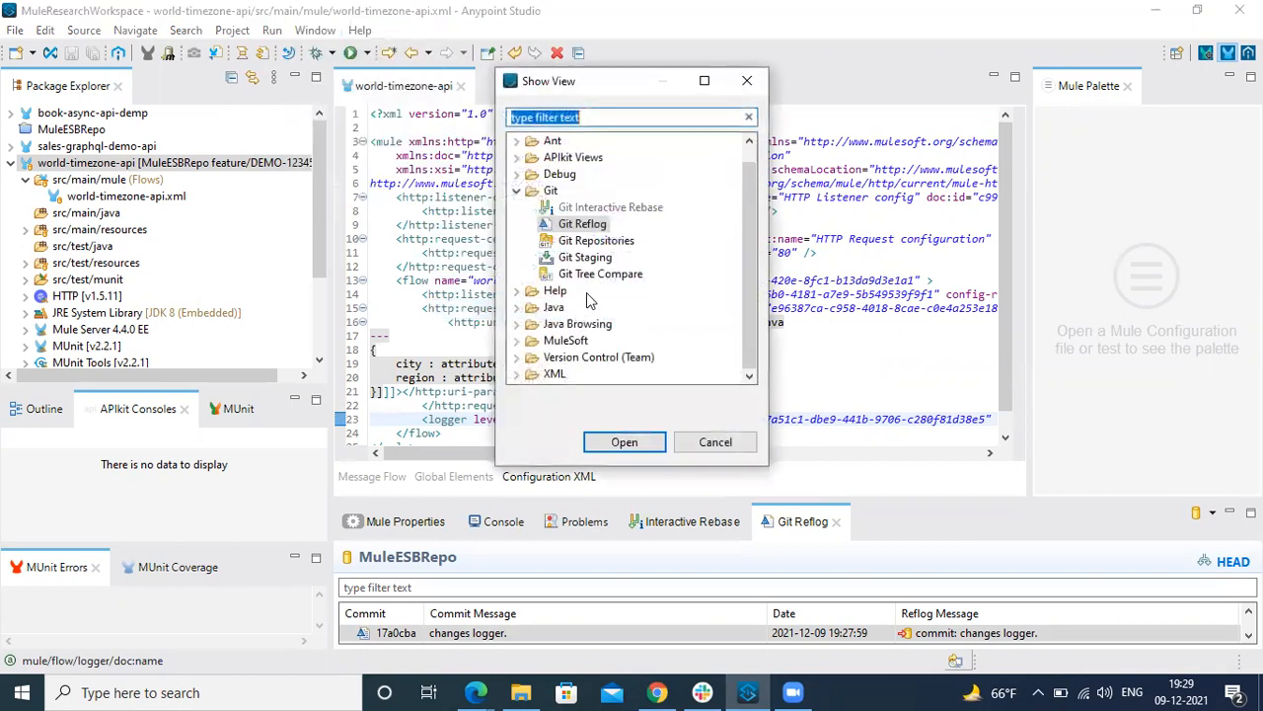
pyautogui.click(590, 259)
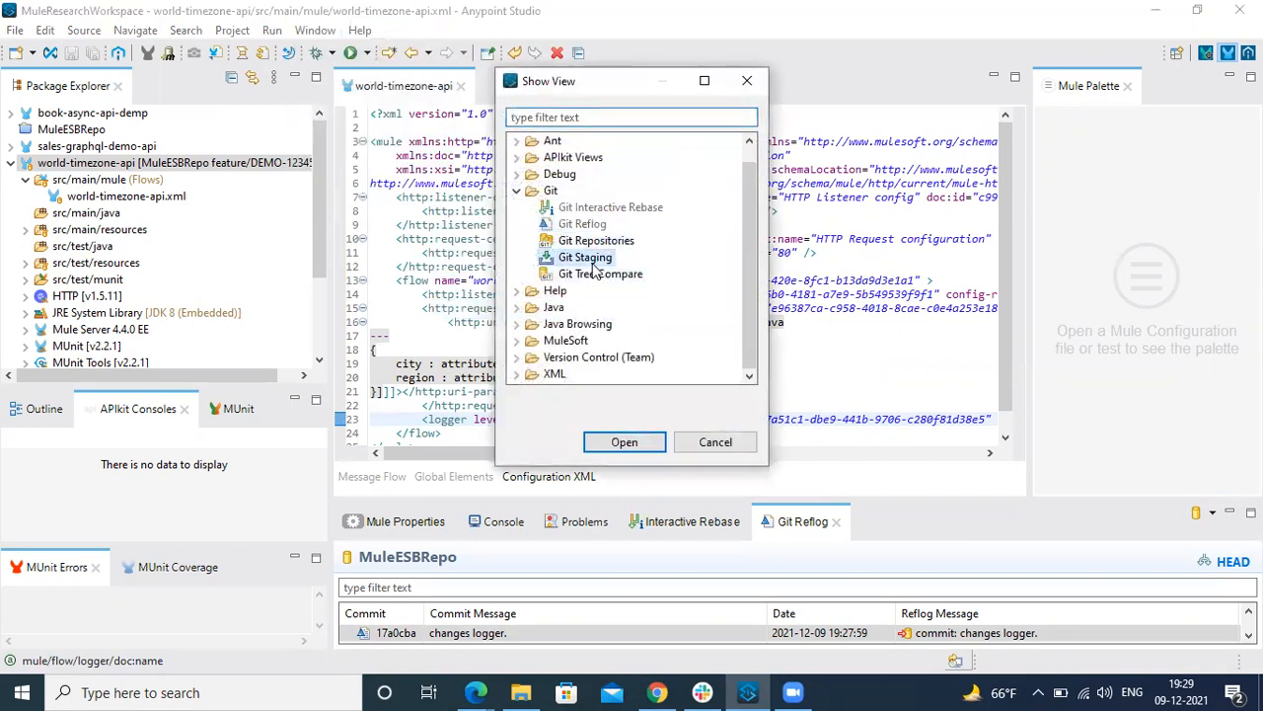
pyautogui.click(625, 441)
pyautogui.moveTo(763, 499); pyautogui.dragTo(765, 294)
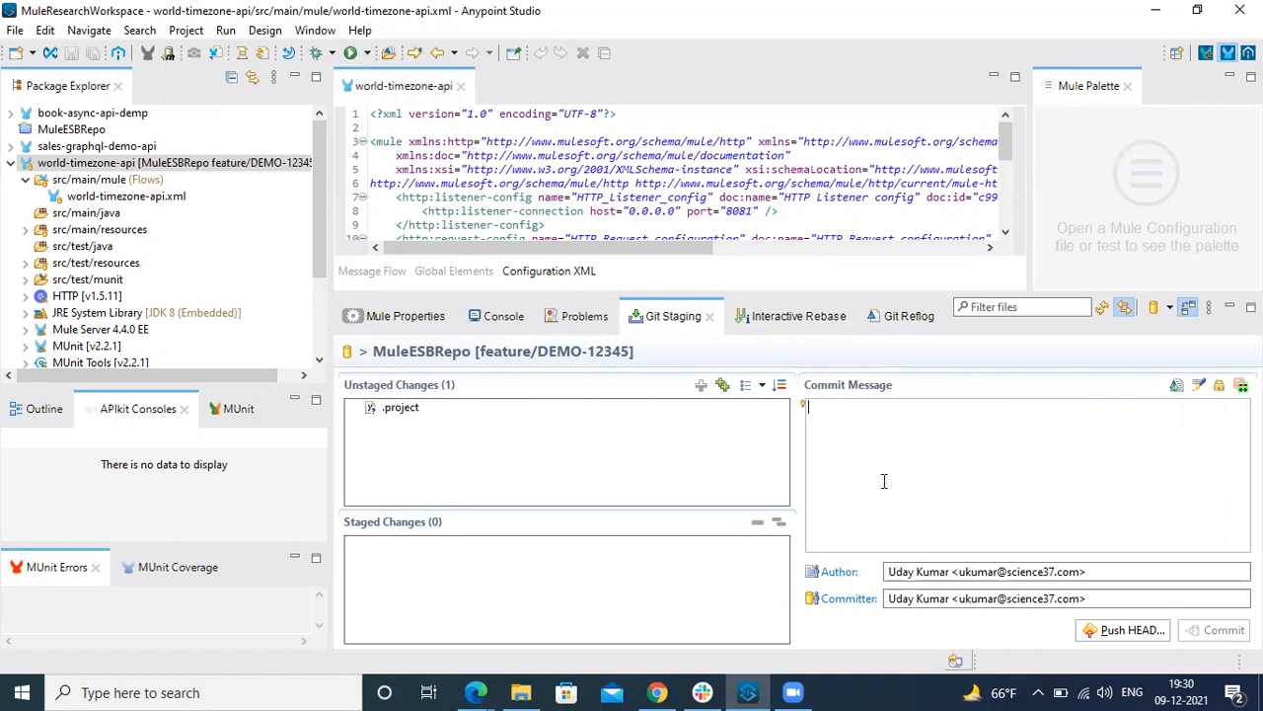
# Step: Open the Git Tree Compare view through Show View > Other
pyautogui.click(315, 31)
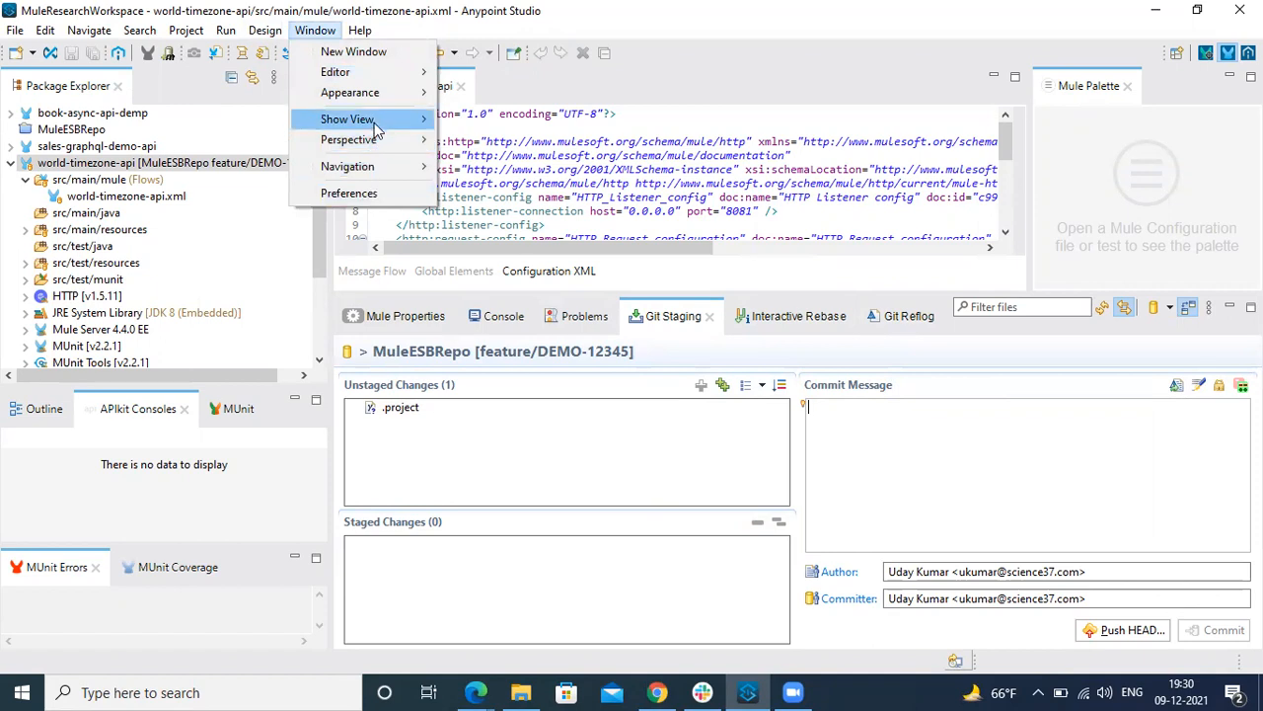
pyautogui.moveTo(378, 123)
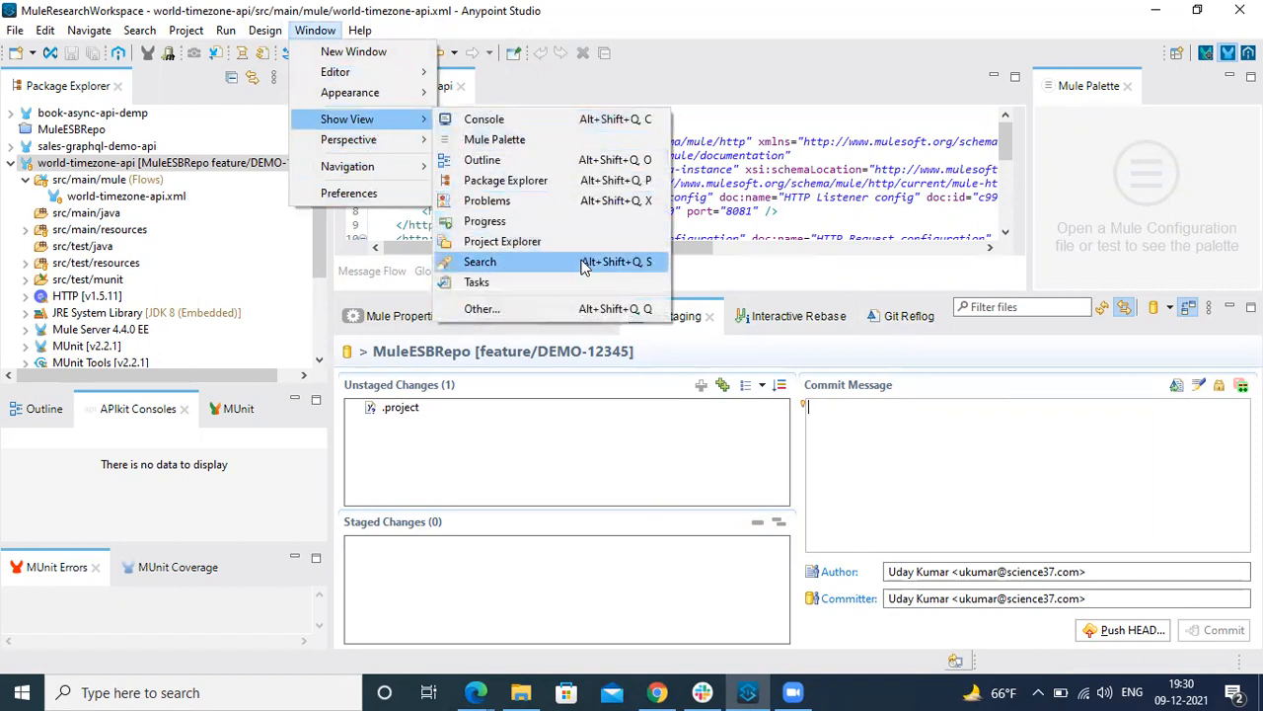
pyautogui.click(595, 308)
pyautogui.click(598, 276)
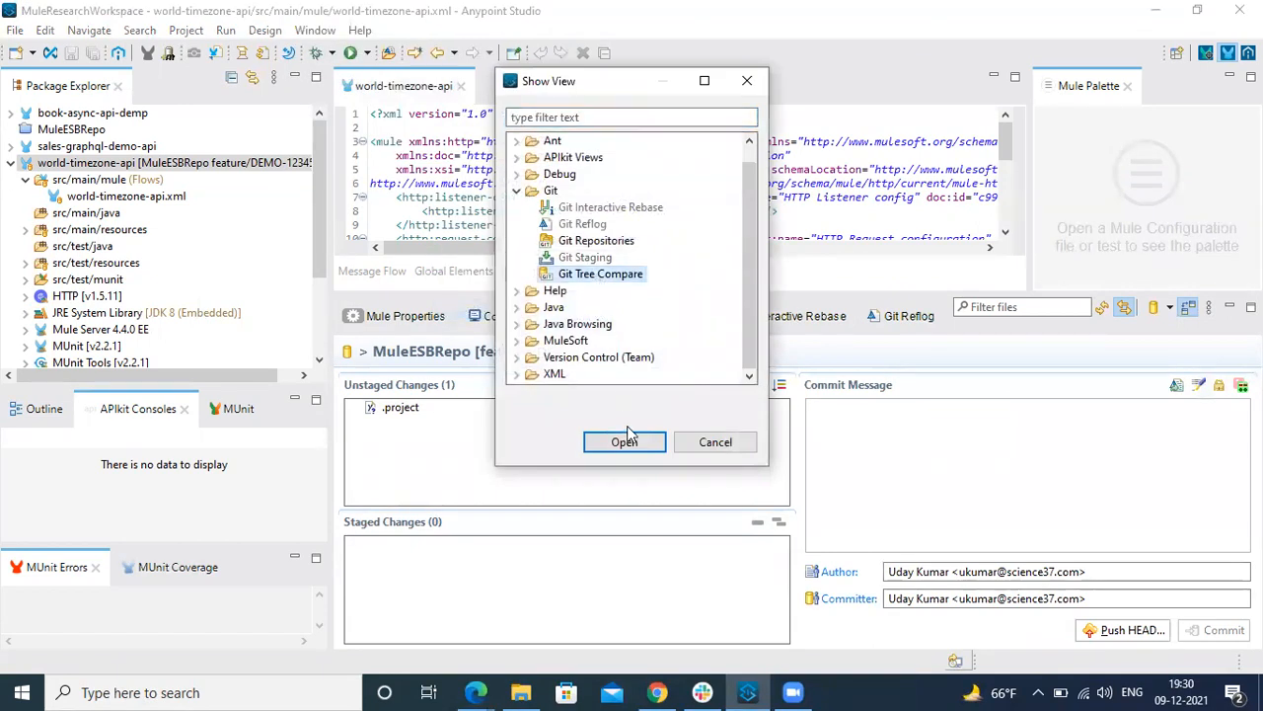
pyautogui.click(626, 441)
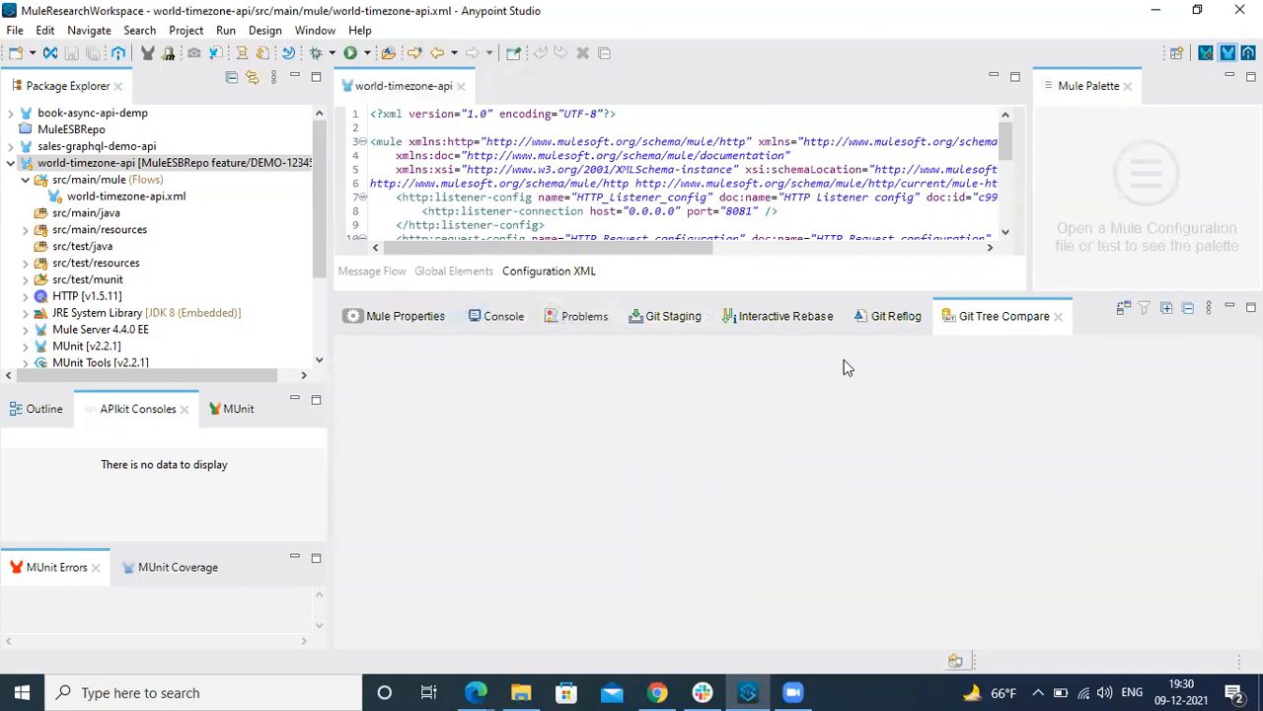
# Step: Cycle through the Git Reflog, Interactive Rebase and Git Tree Compare tabs, then close Git Staging
pyautogui.click(888, 322)
pyautogui.click(807, 318)
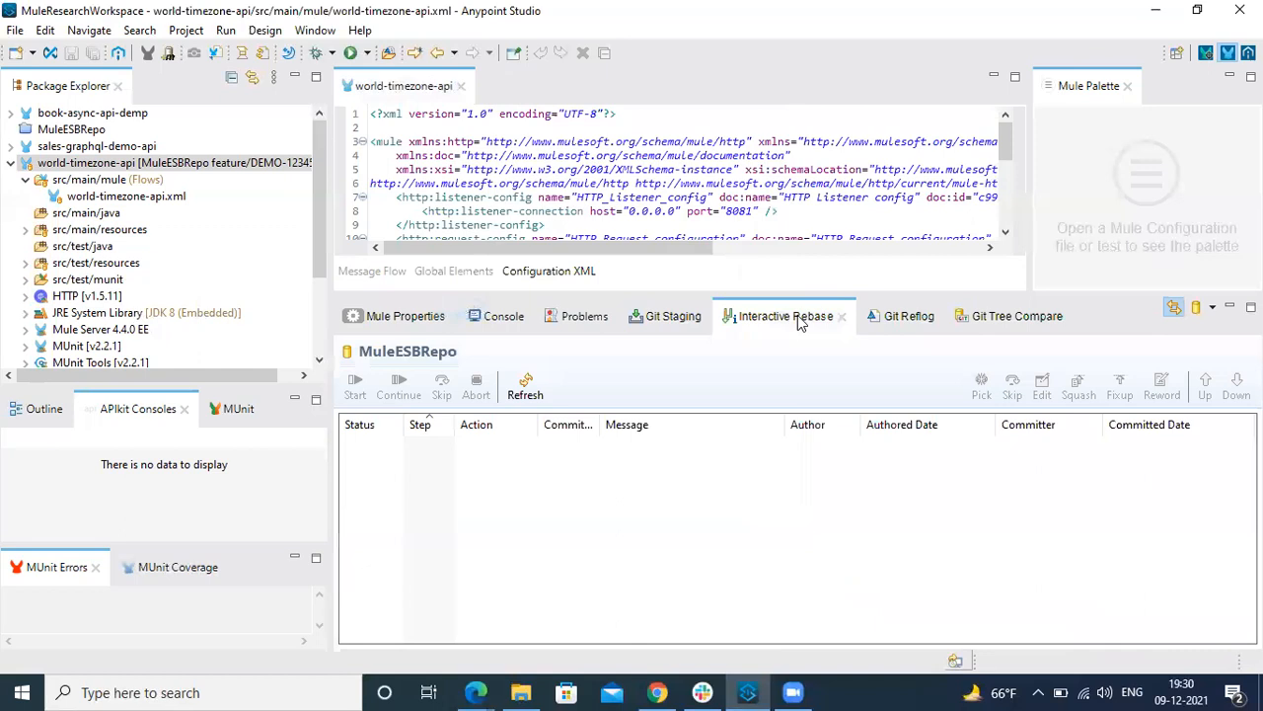
pyautogui.click(897, 326)
pyautogui.click(972, 318)
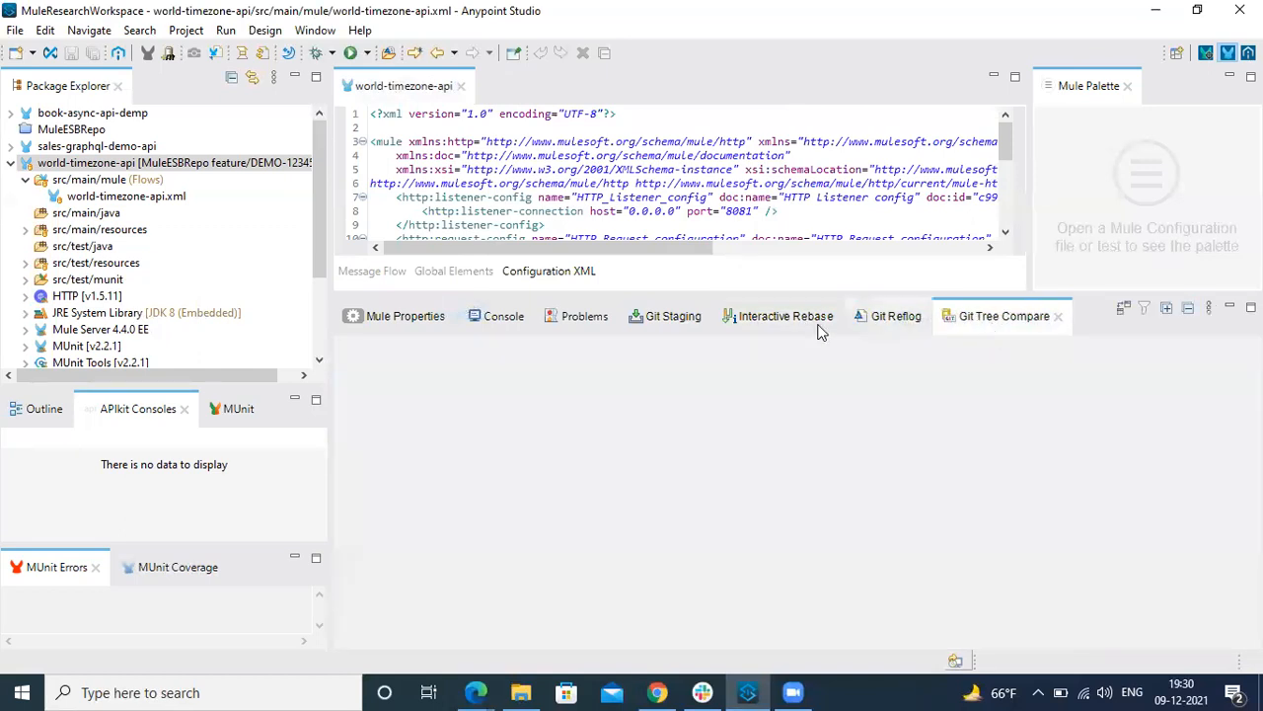
pyautogui.click(745, 326)
pyautogui.click(679, 315)
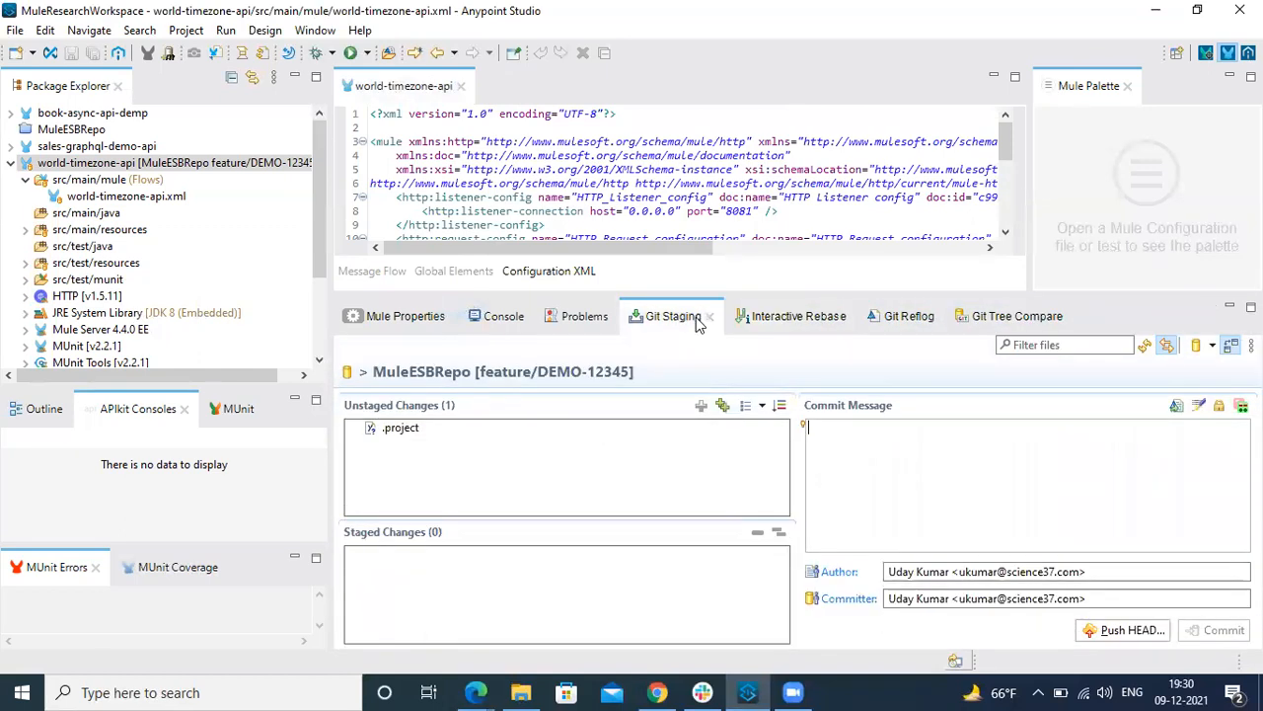
pyautogui.click(708, 316)
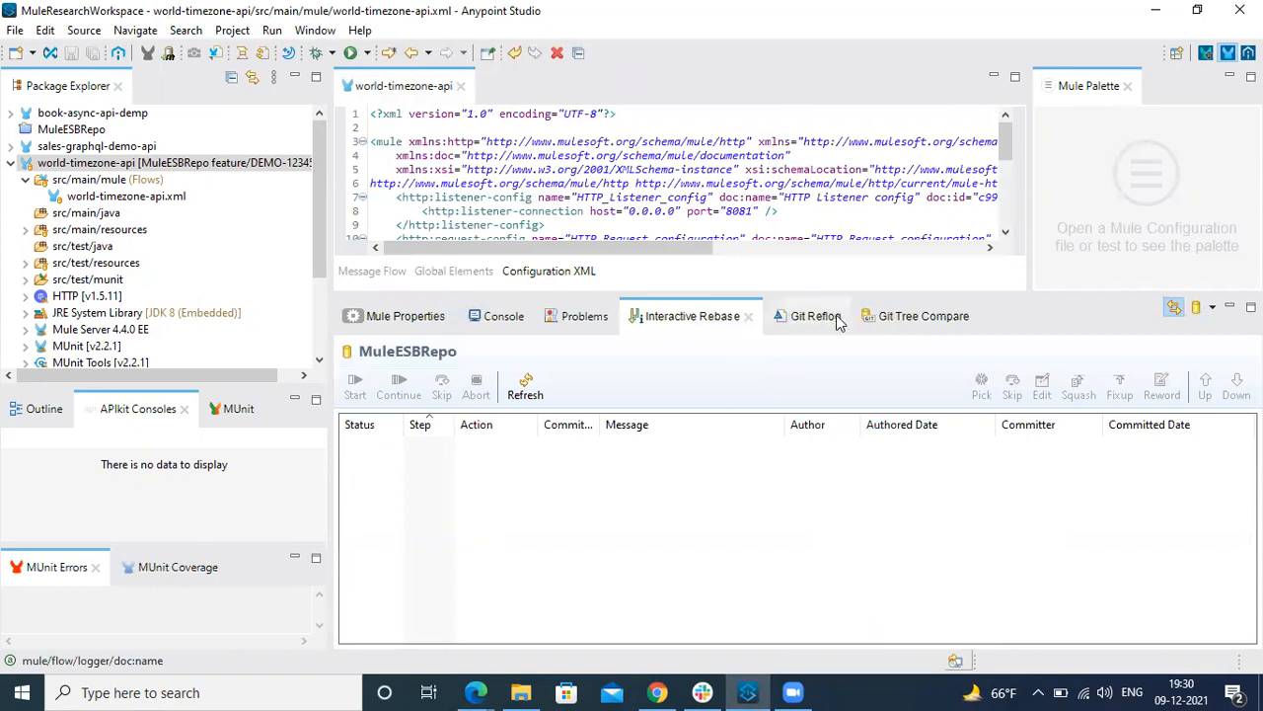
pyautogui.click(895, 318)
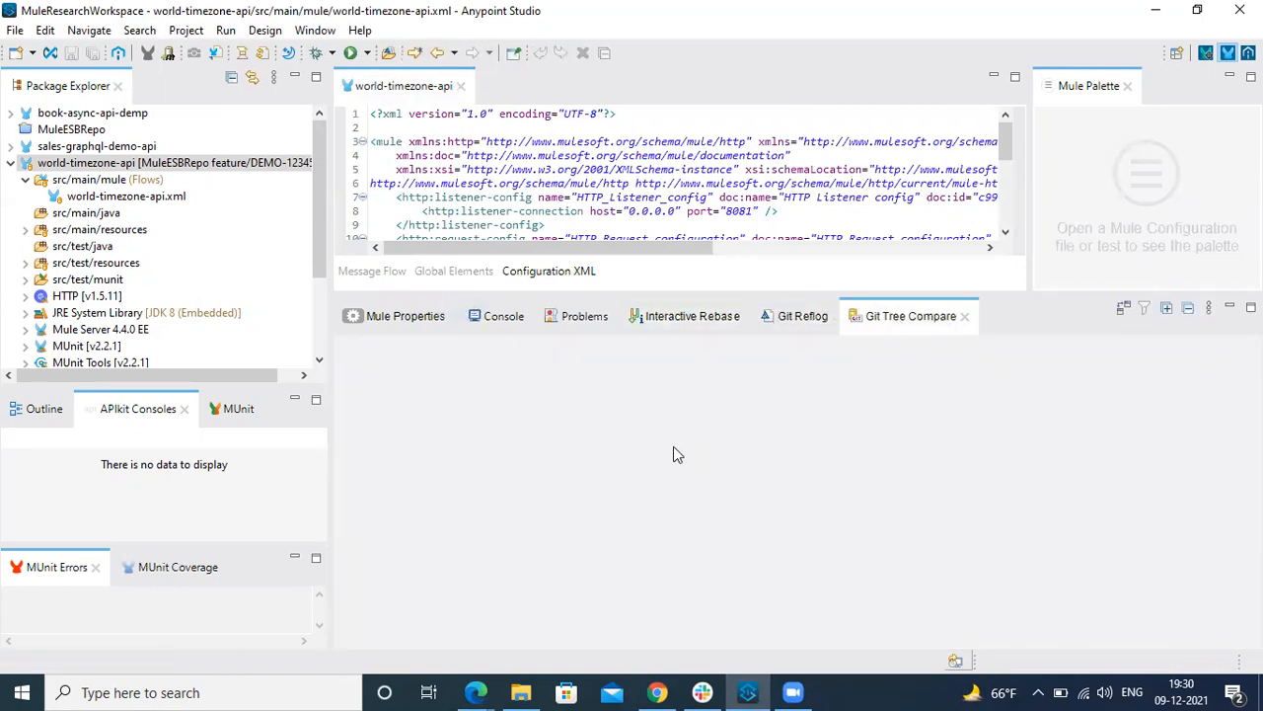
pyautogui.click(964, 315)
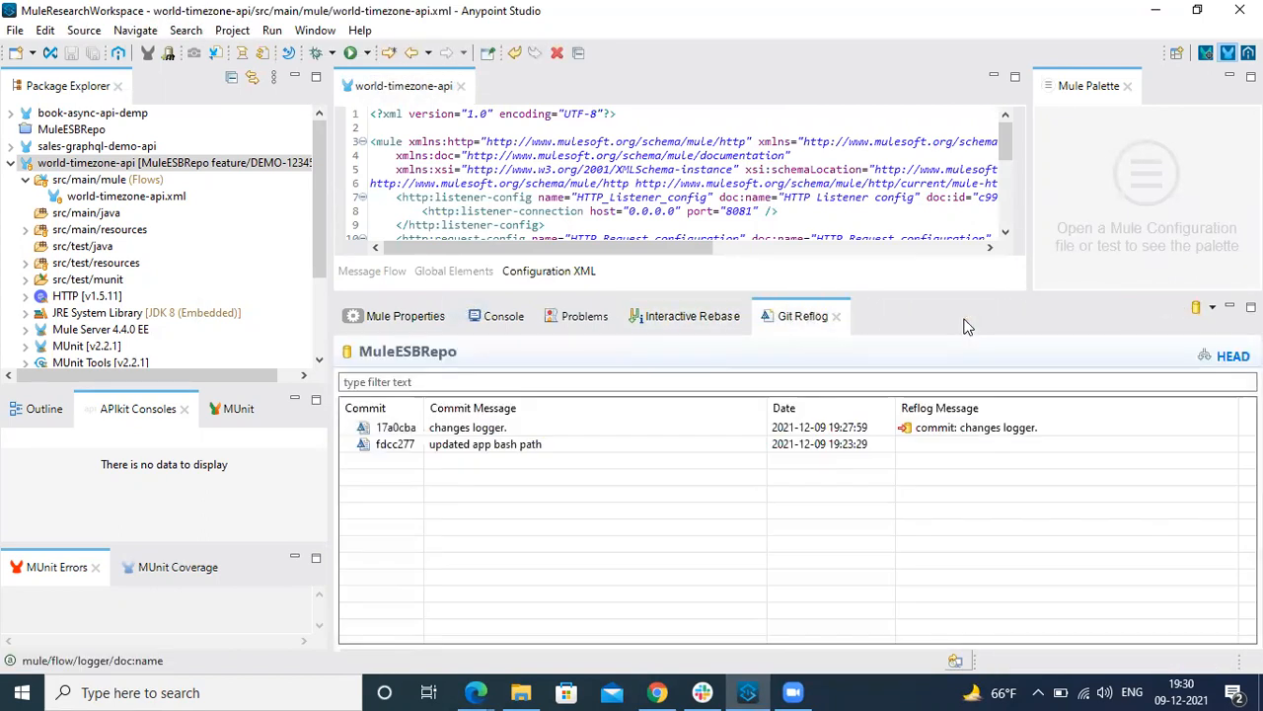
pyautogui.doubleClick(473, 428)
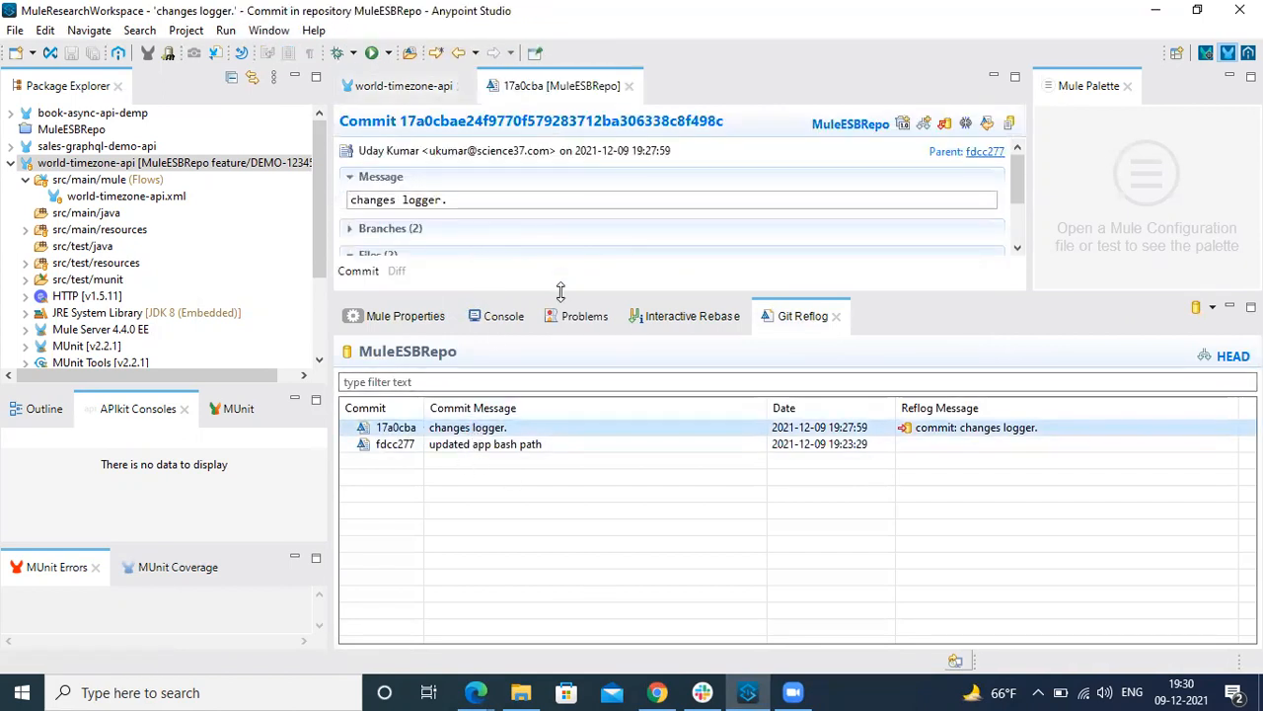
pyautogui.moveTo(560, 292); pyautogui.dragTo(564, 481)
pyautogui.rightClick(505, 350)
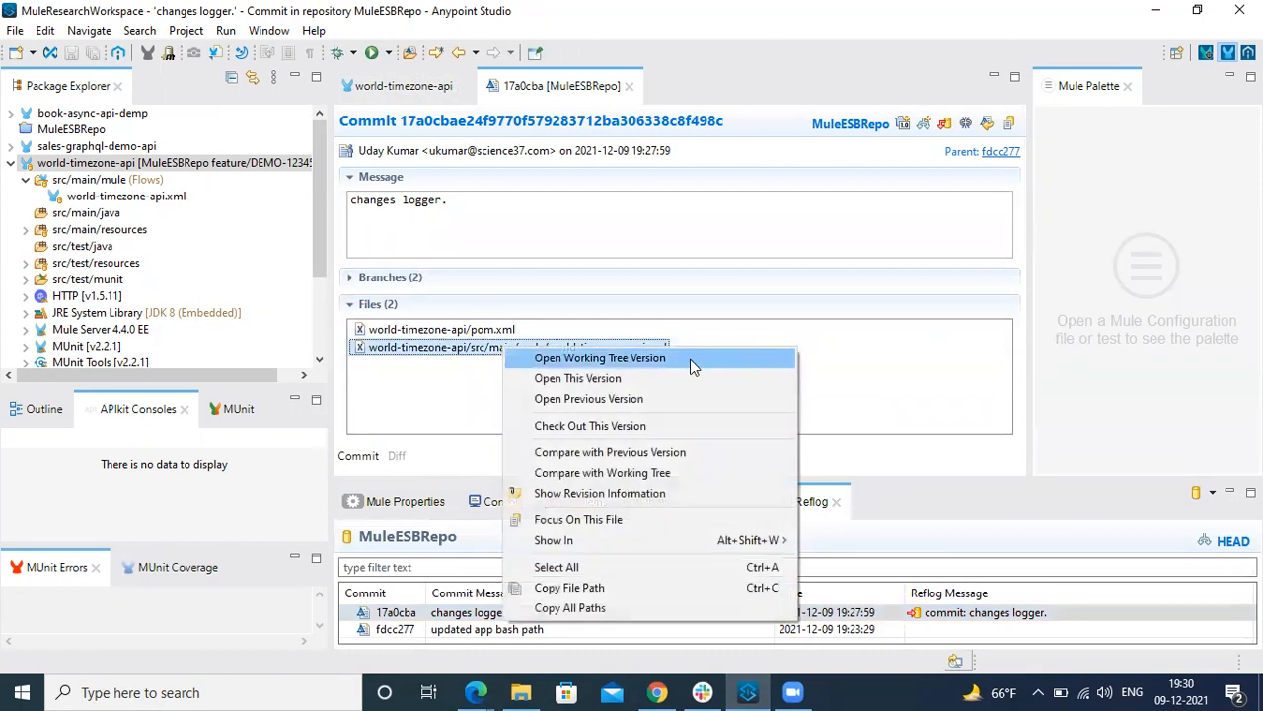
pyautogui.click(694, 472)
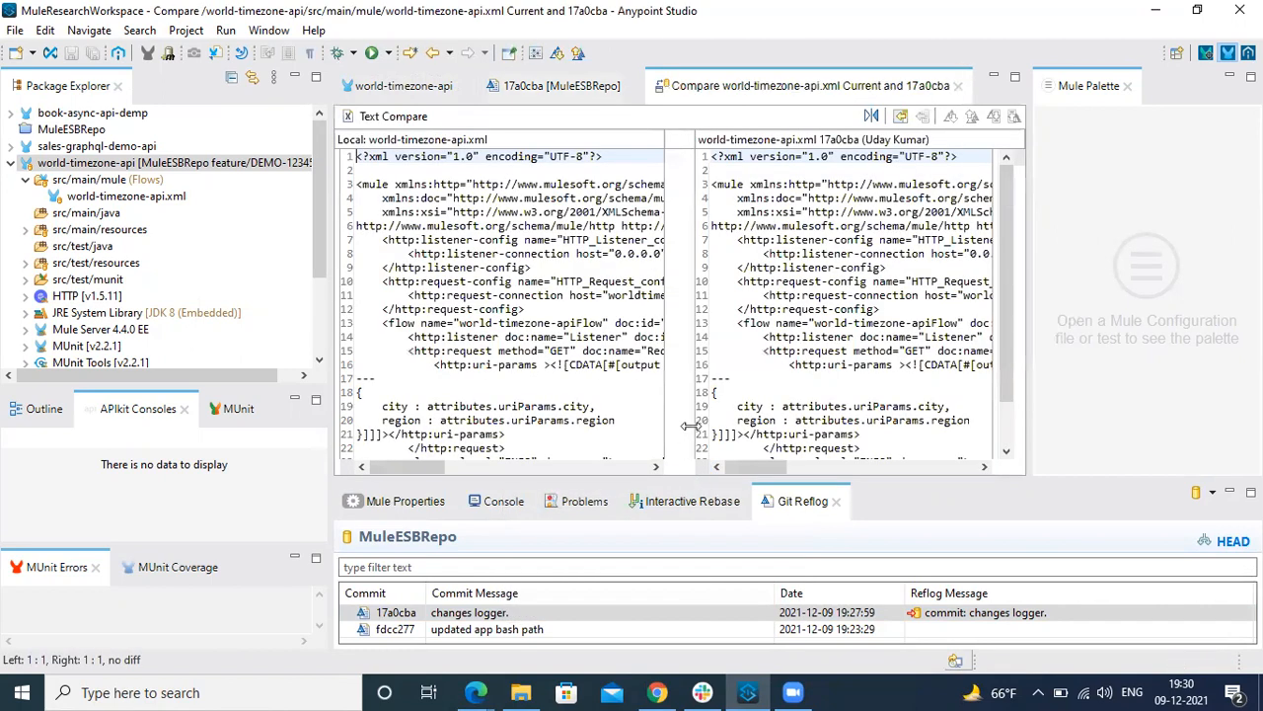
pyautogui.scroll(-2, 790, 335)
pyautogui.moveTo(787, 466); pyautogui.dragTo(690, 481)
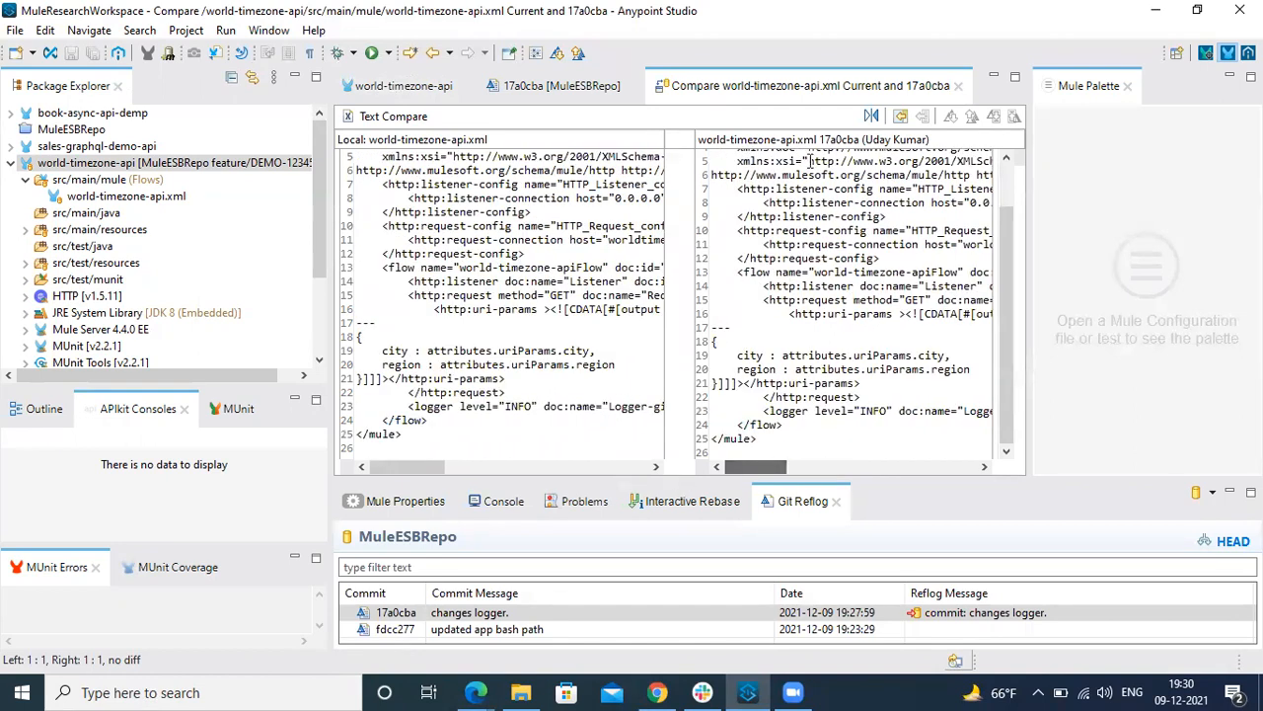
pyautogui.click(958, 86)
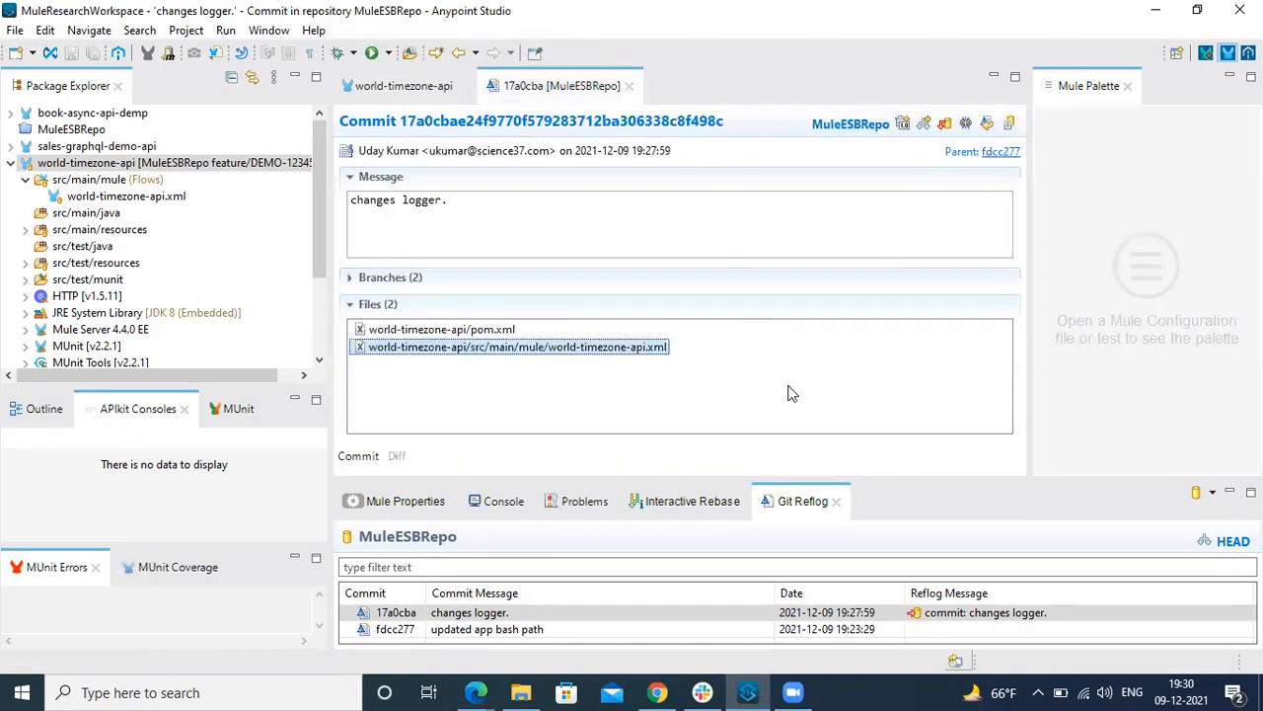
pyautogui.rightClick(558, 611)
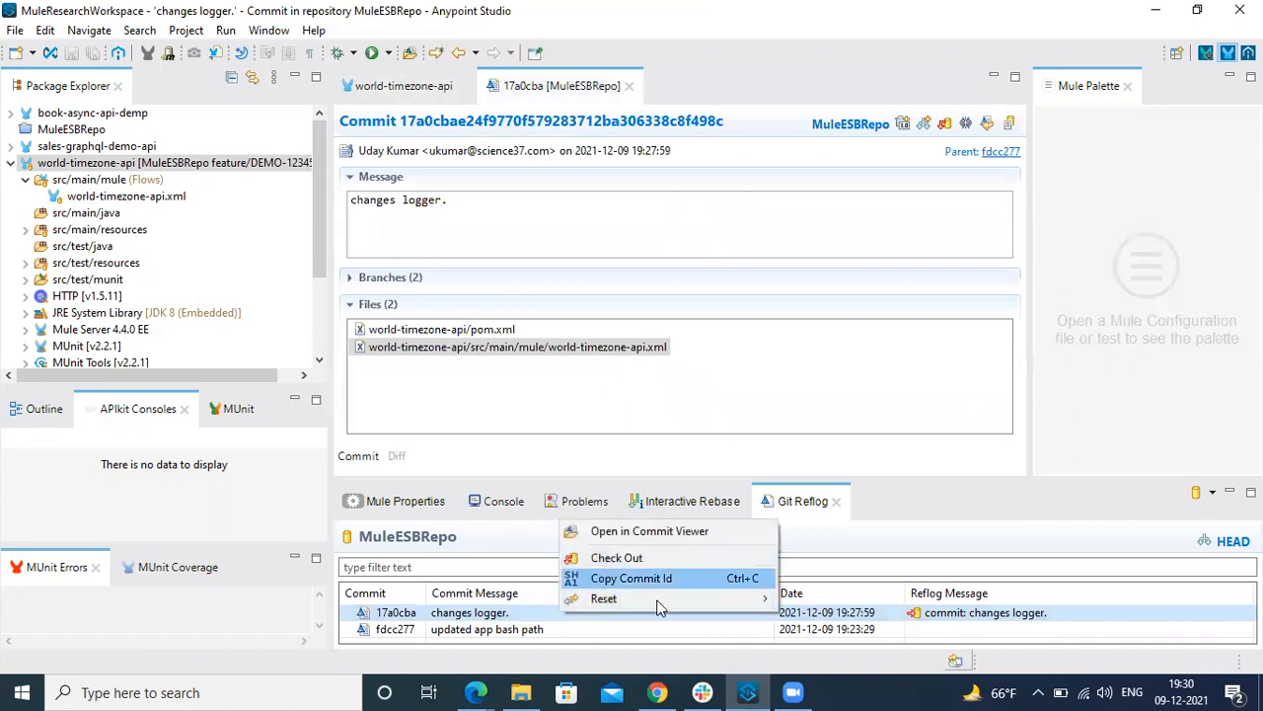
pyautogui.click(631, 629)
pyautogui.rightClick(548, 346)
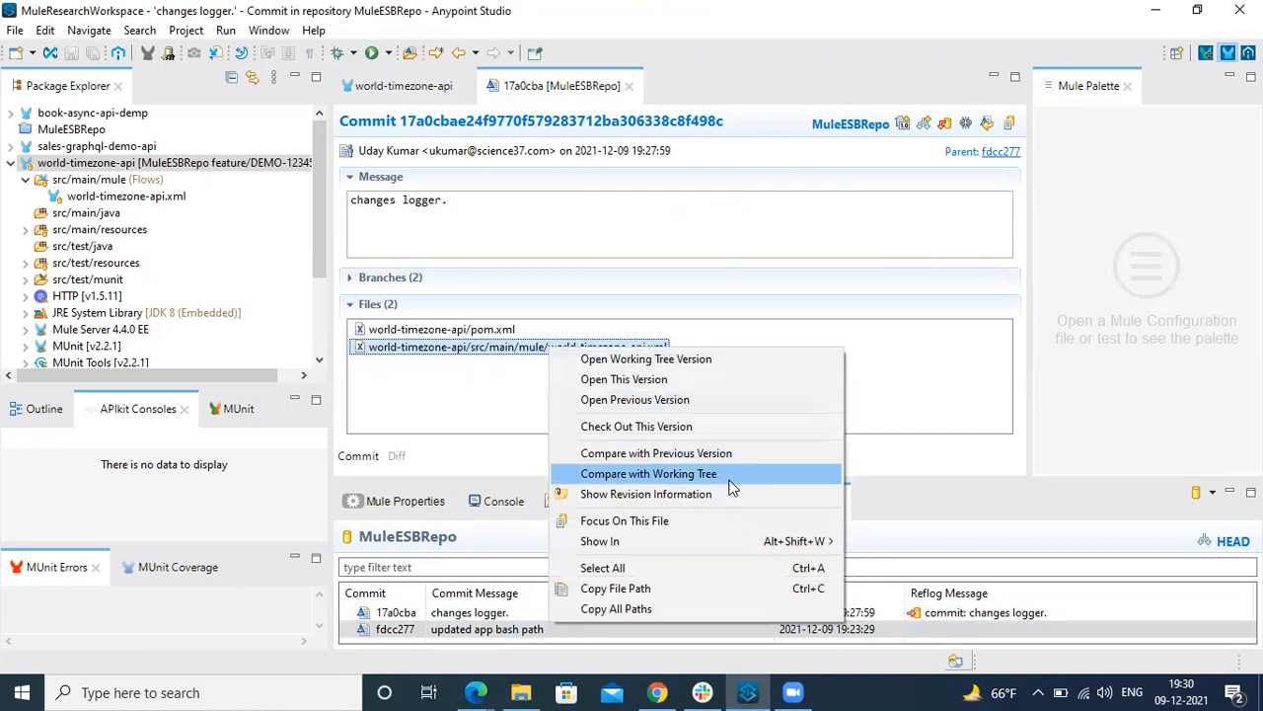
pyautogui.click(691, 381)
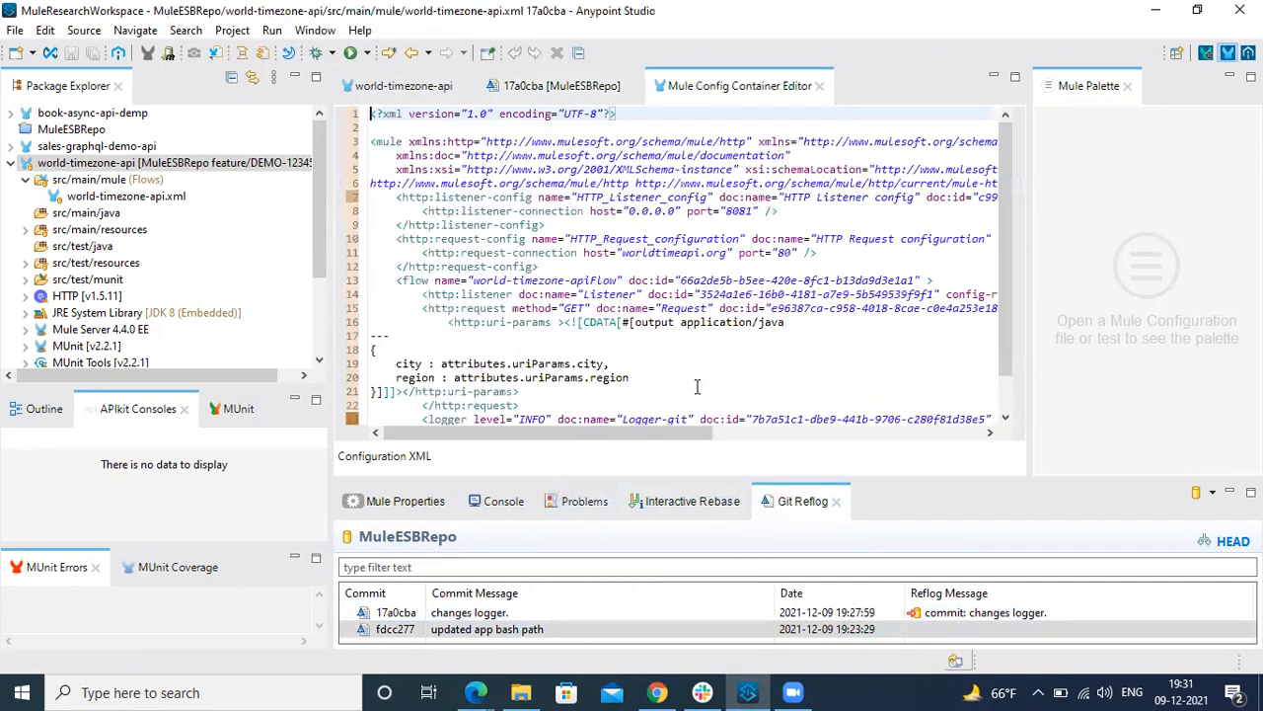
pyautogui.scroll(-1, 695, 352)
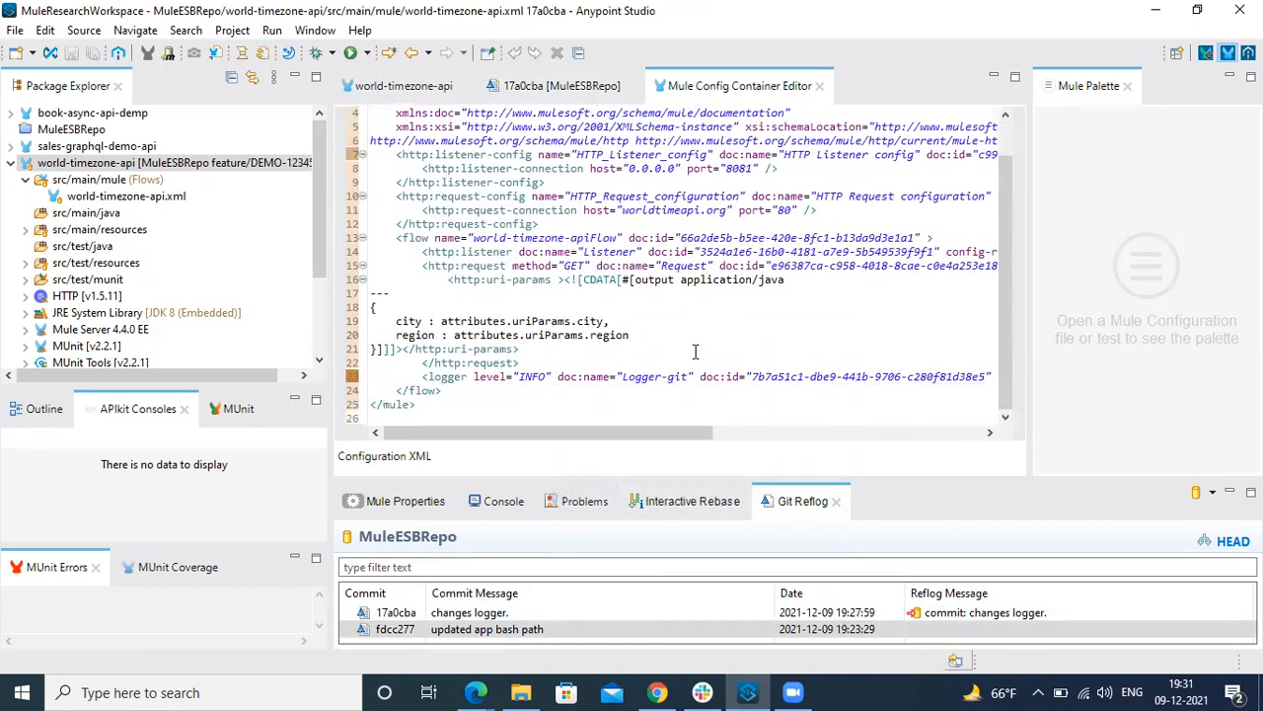
pyautogui.scroll(1, 697, 405)
pyautogui.scroll(-1, 706, 393)
pyautogui.click(819, 86)
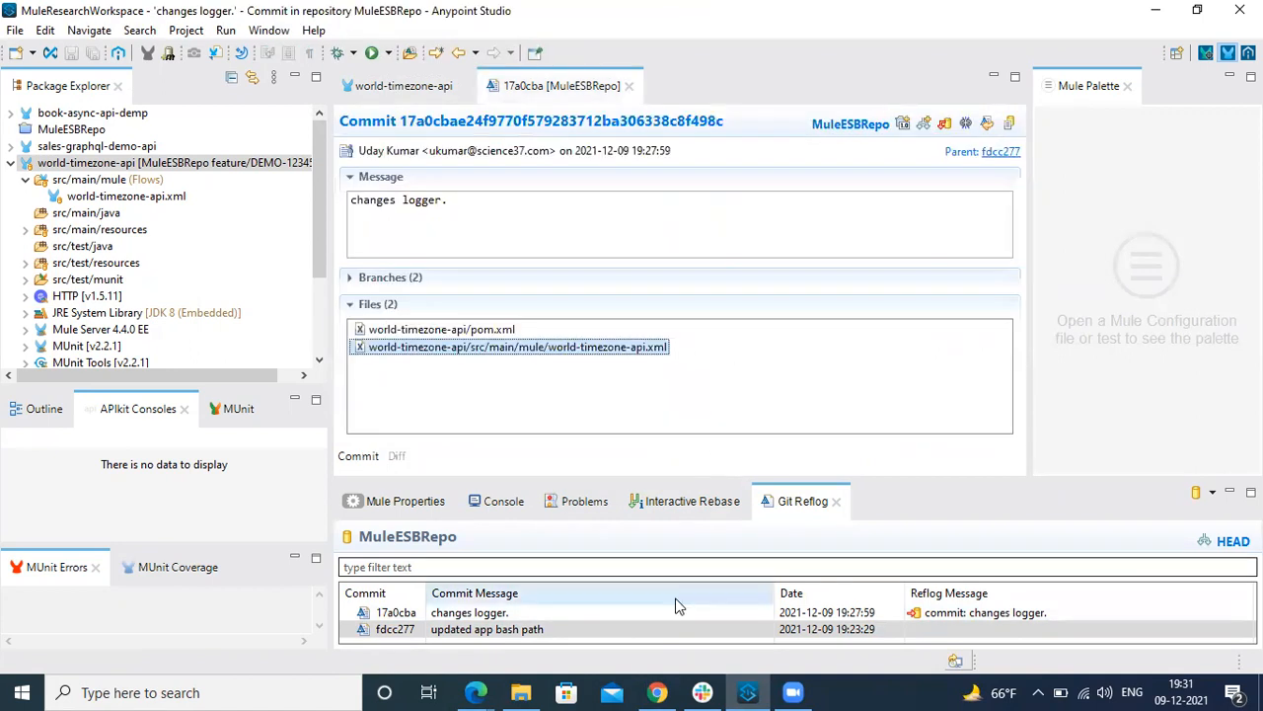
pyautogui.rightClick(561, 345)
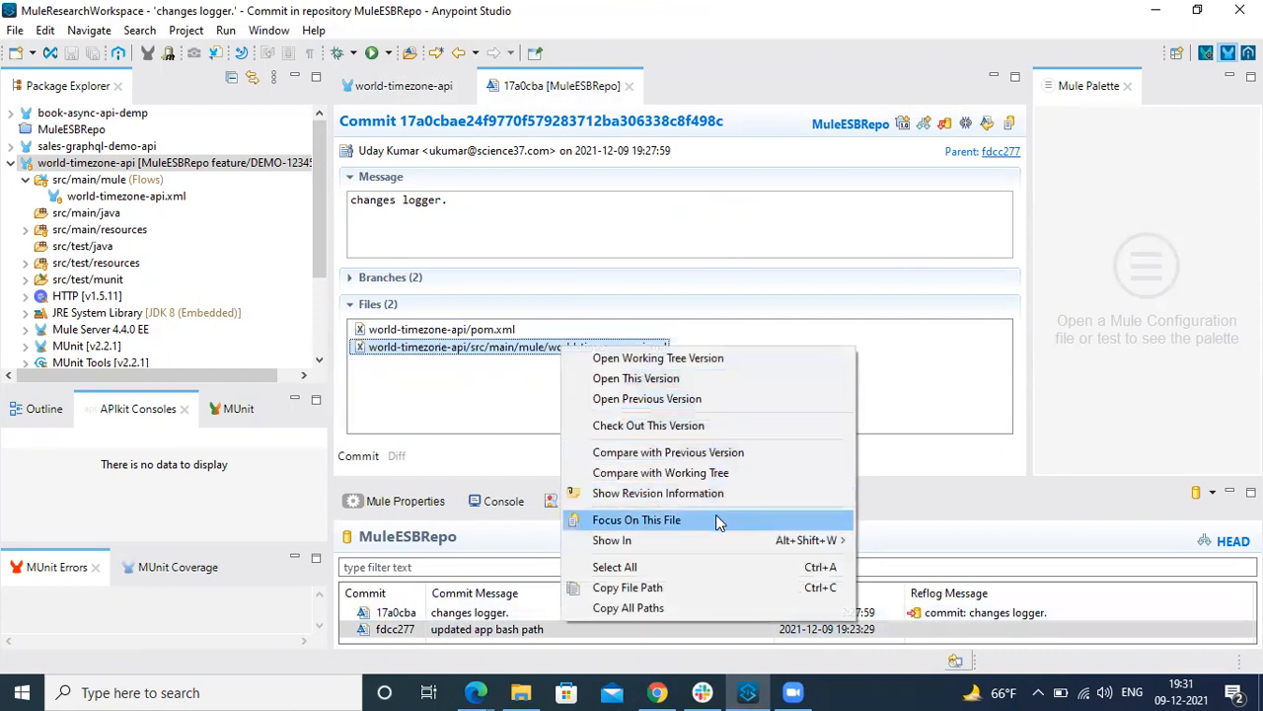
pyautogui.click(731, 402)
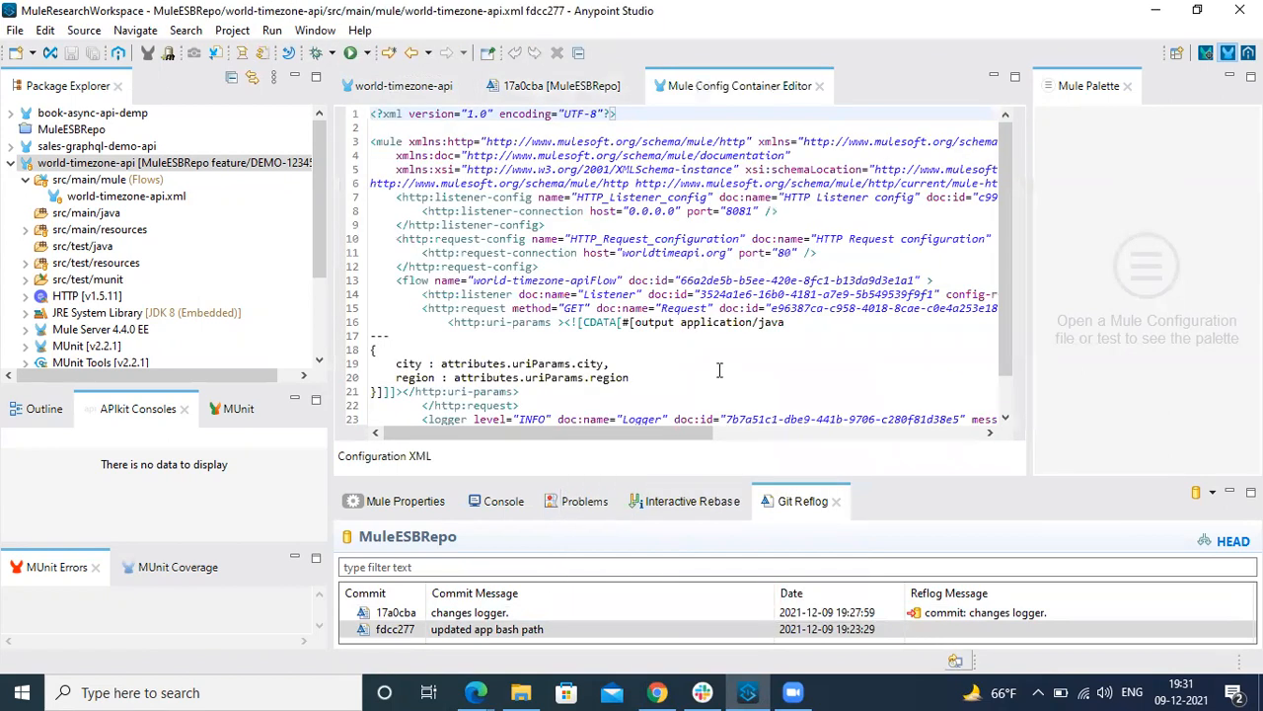
pyautogui.scroll(-2, 719, 370)
pyautogui.click(656, 363)
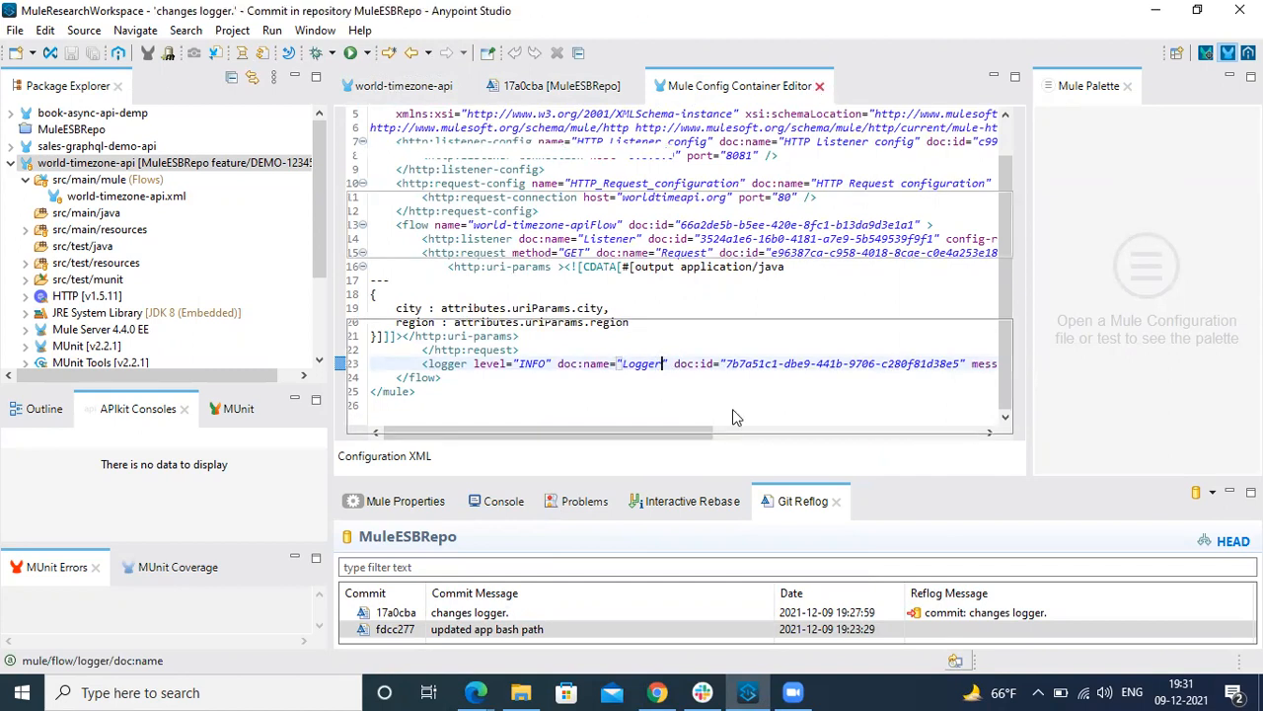
pyautogui.click(820, 87)
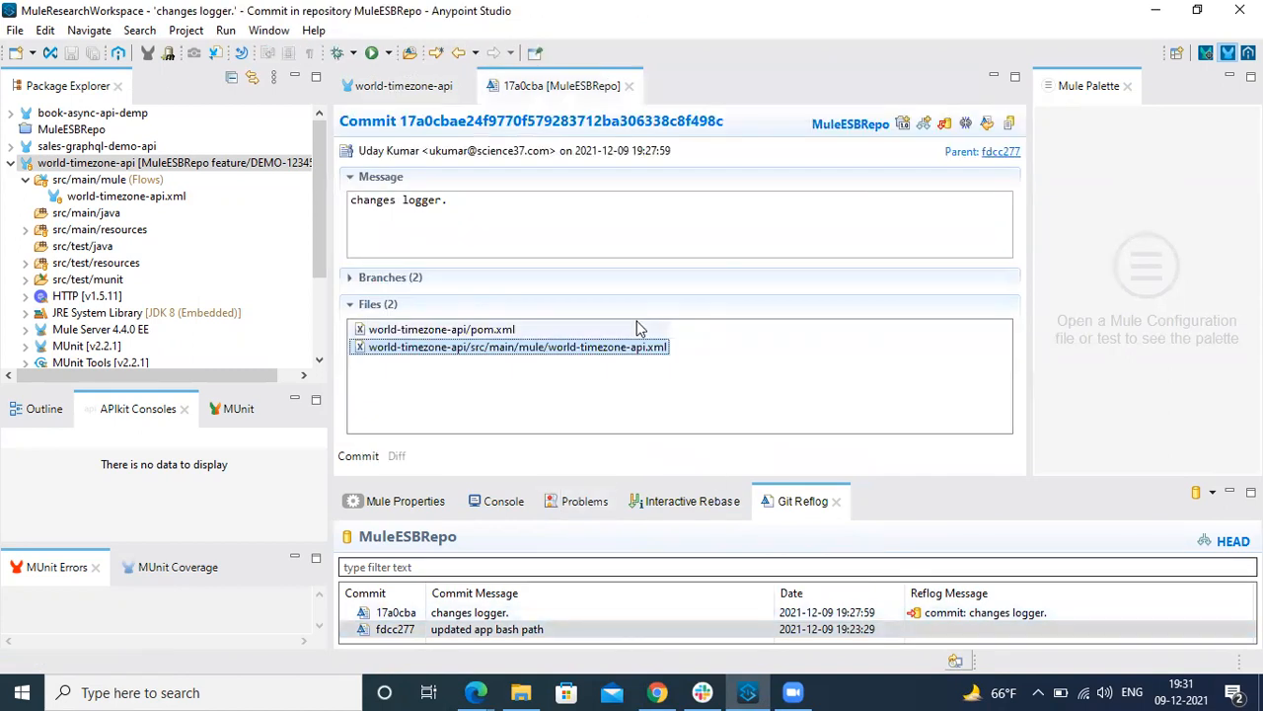
pyautogui.rightClick(170, 165)
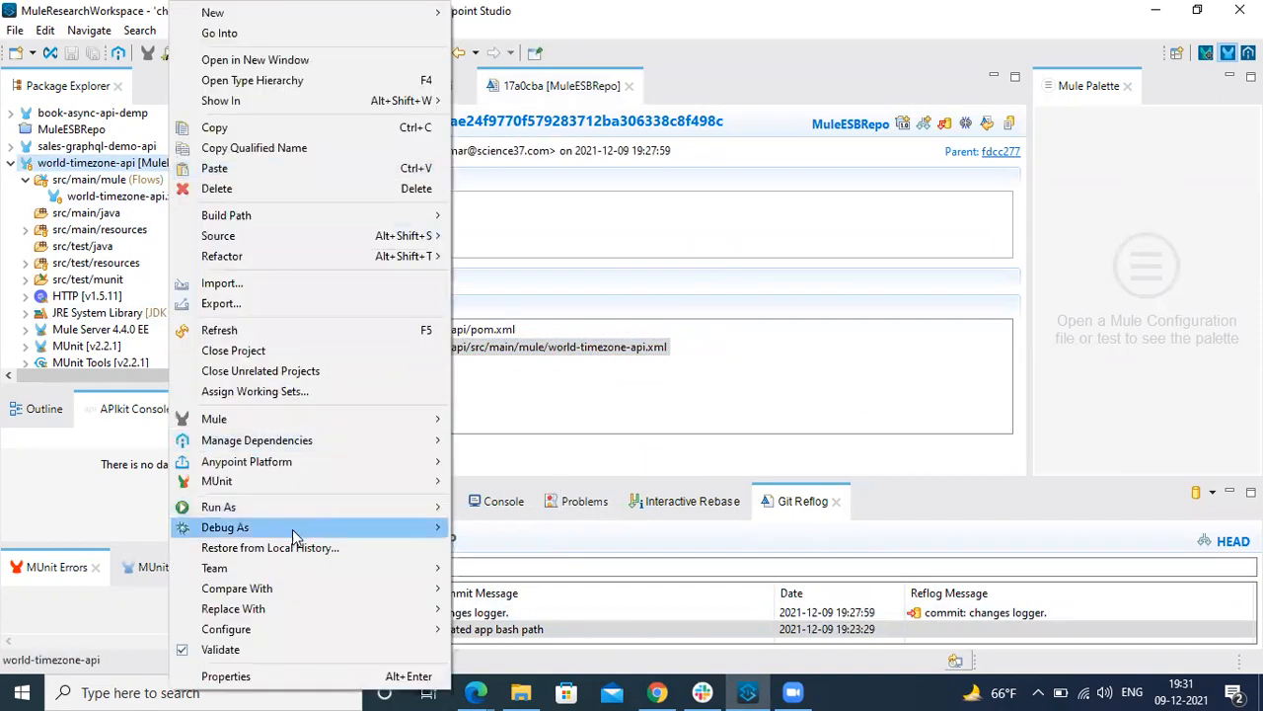
pyautogui.moveTo(313, 570)
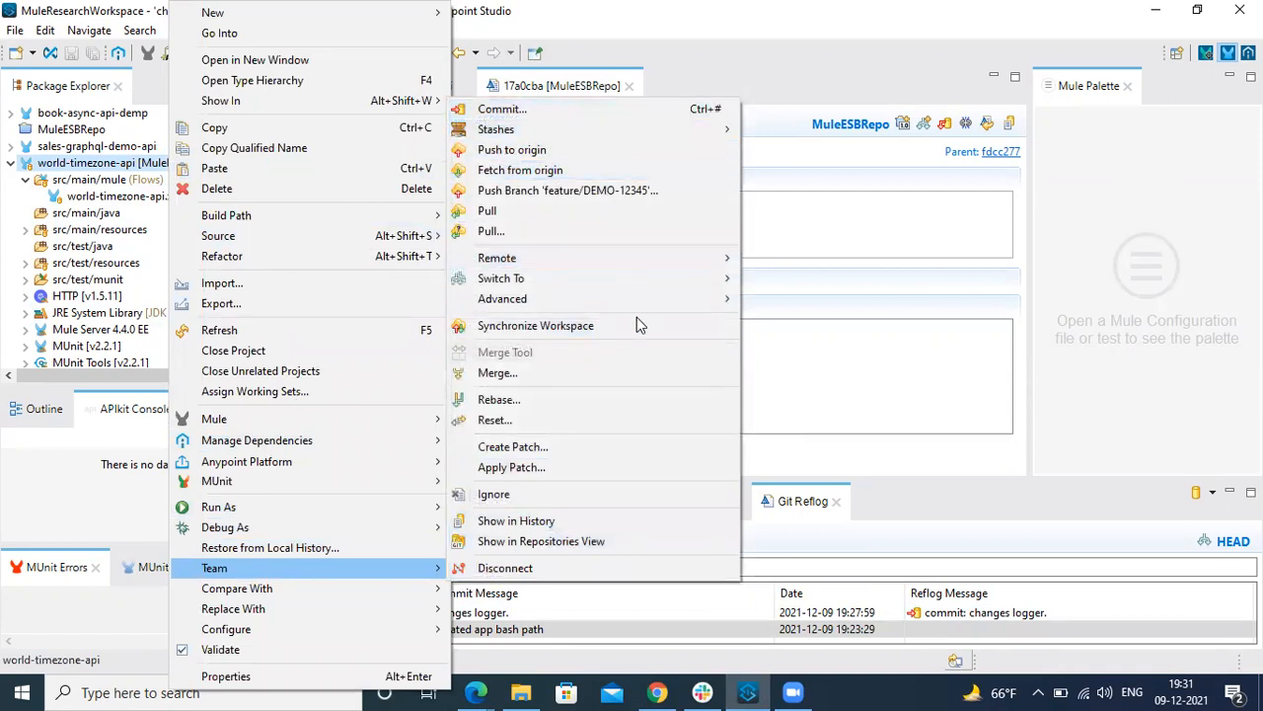
pyautogui.click(635, 373)
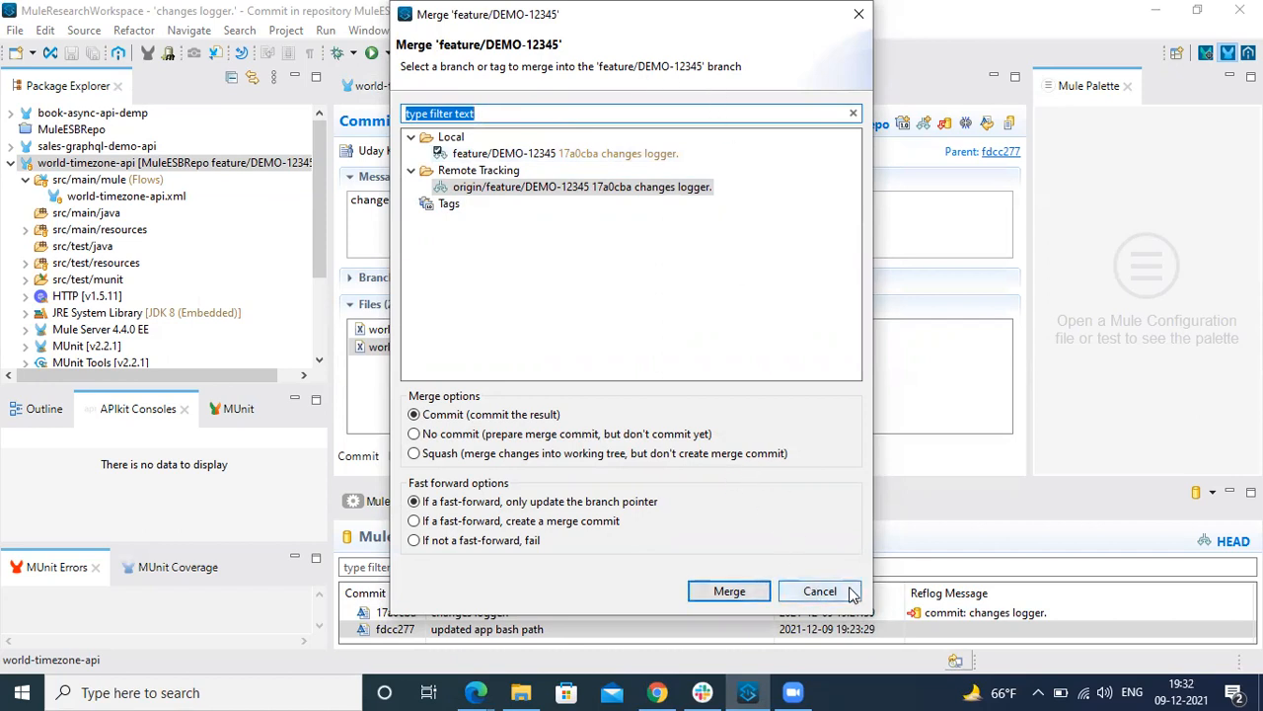
pyautogui.click(449, 204)
pyautogui.click(581, 155)
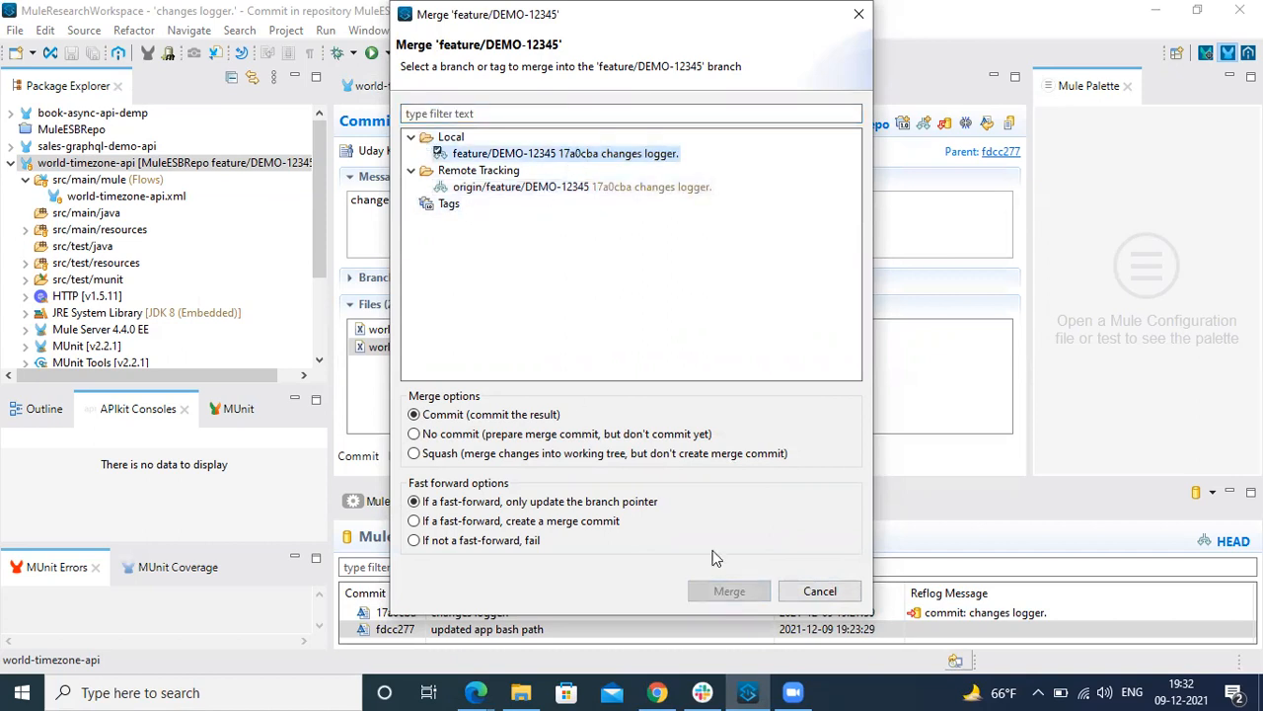
pyautogui.click(829, 592)
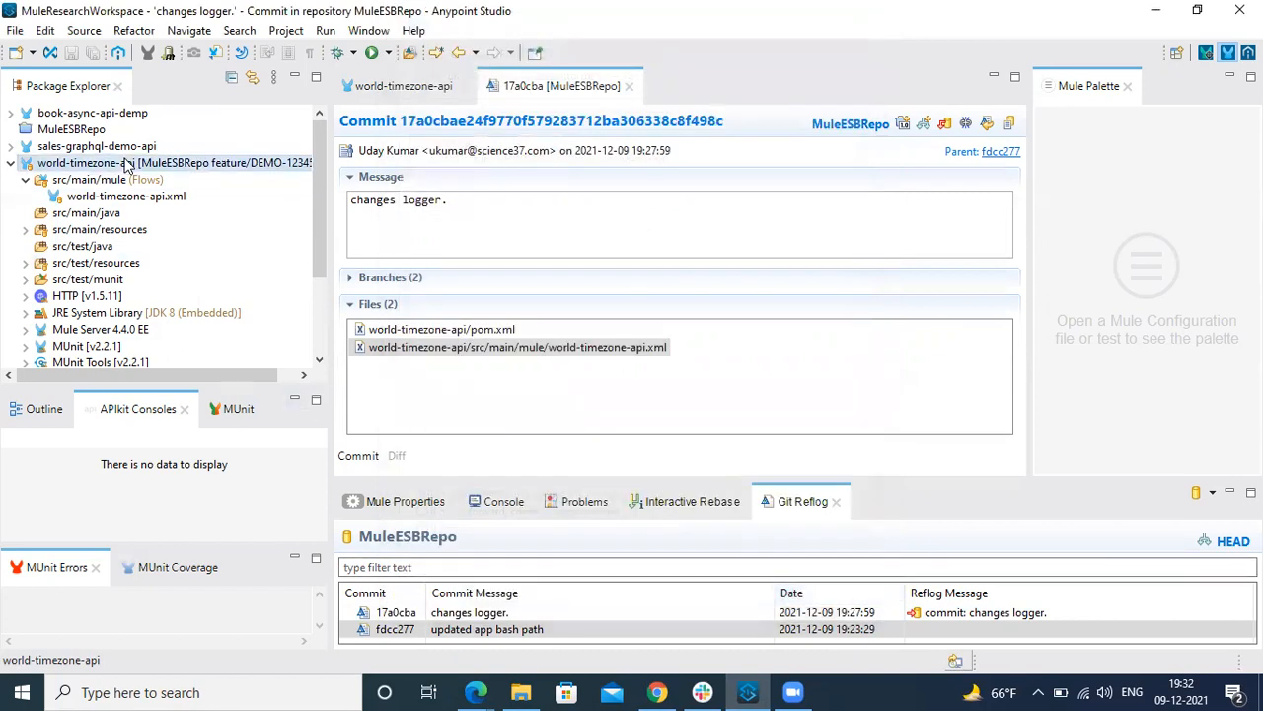
# Step: Start a custom Synchronize for the world-timezone-api project, widen the Repository column, then cancel
pyautogui.rightClick(126, 165)
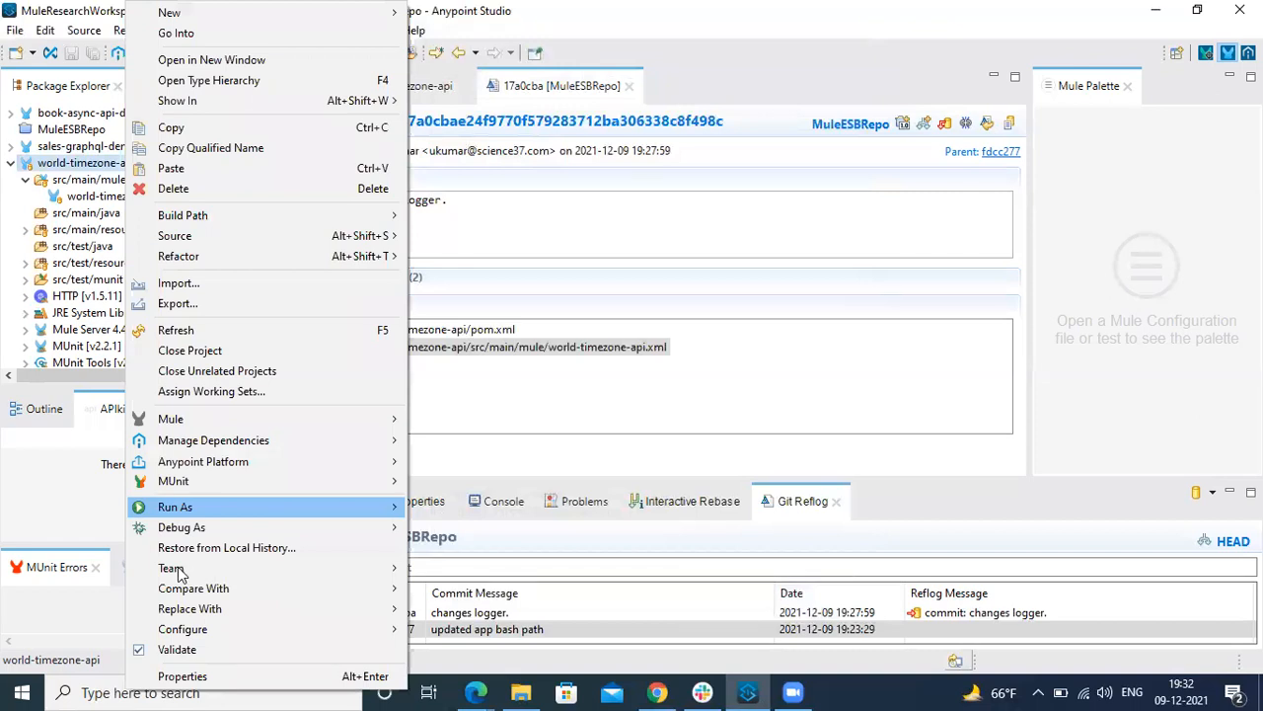
pyautogui.moveTo(249, 567)
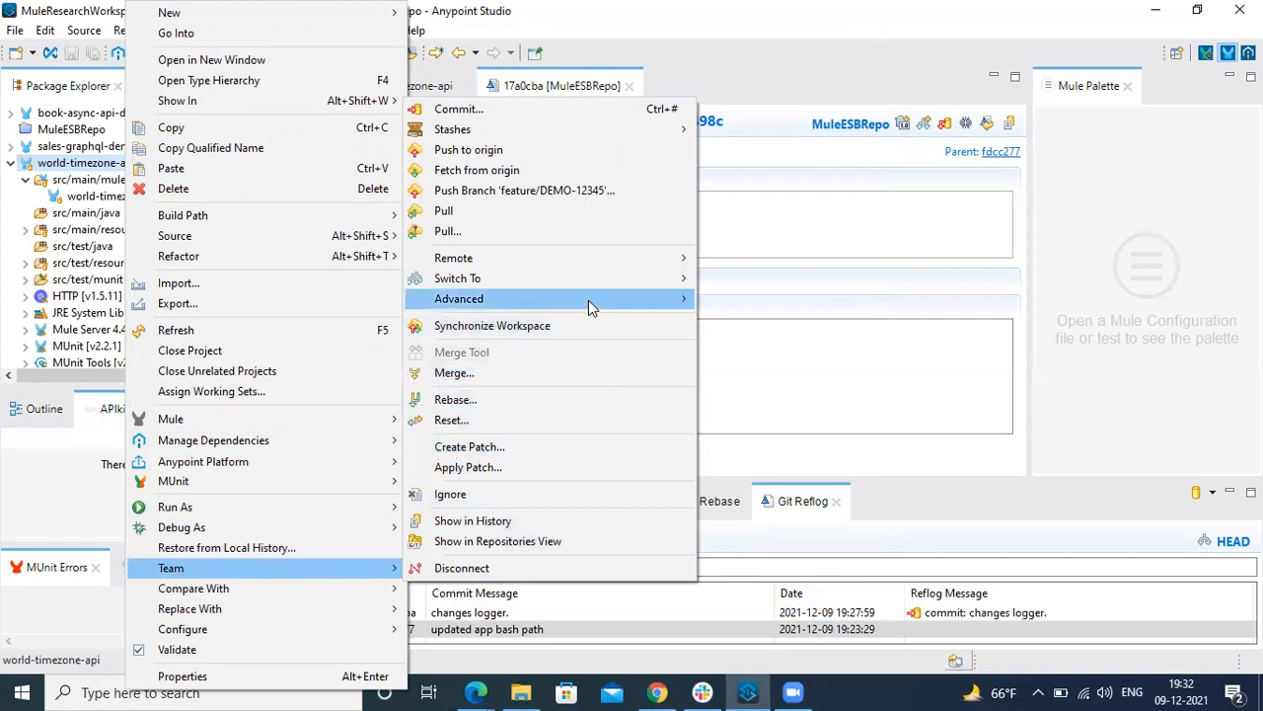
pyautogui.moveTo(590, 296)
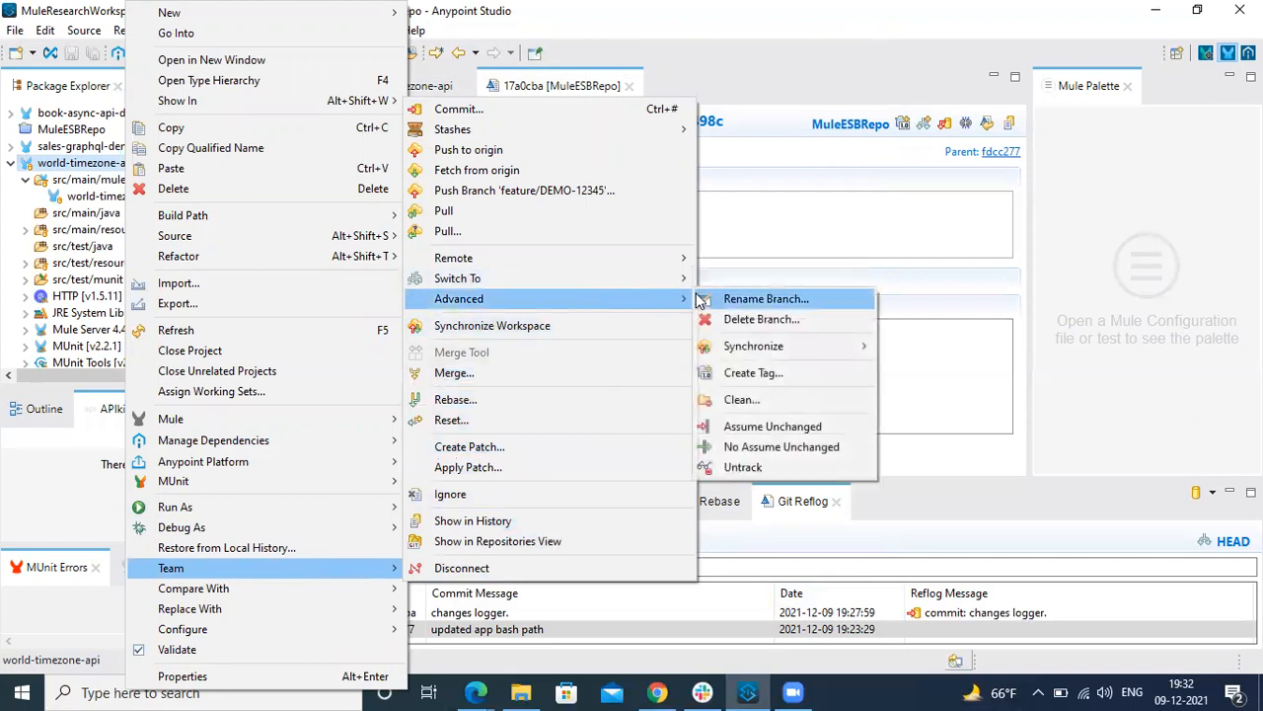
pyautogui.moveTo(810, 351)
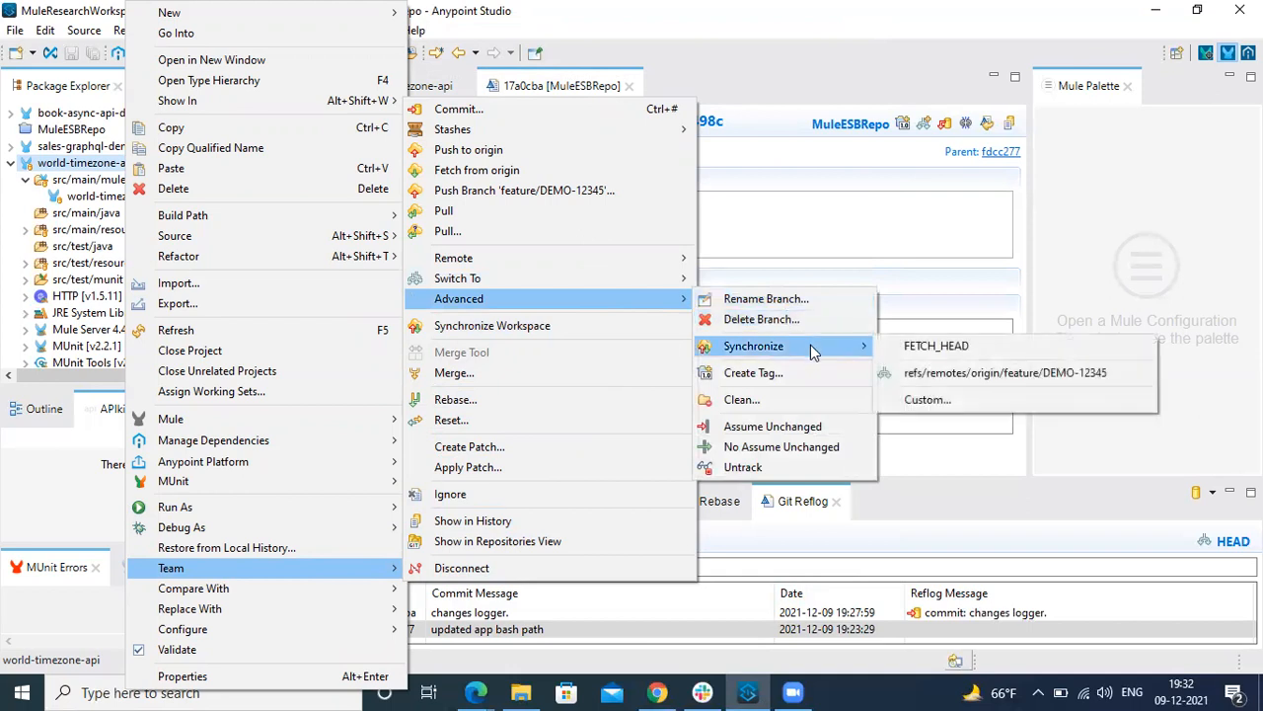
pyautogui.click(1007, 394)
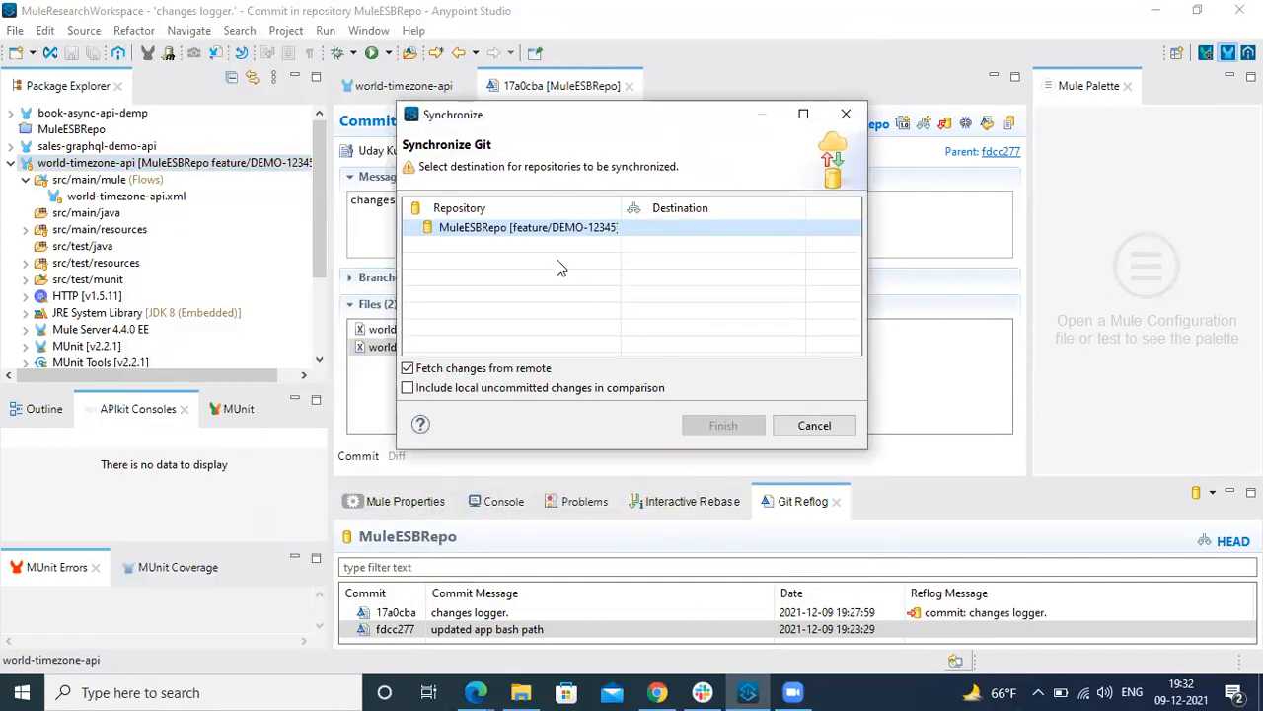
pyautogui.moveTo(616, 204); pyautogui.dragTo(652, 206)
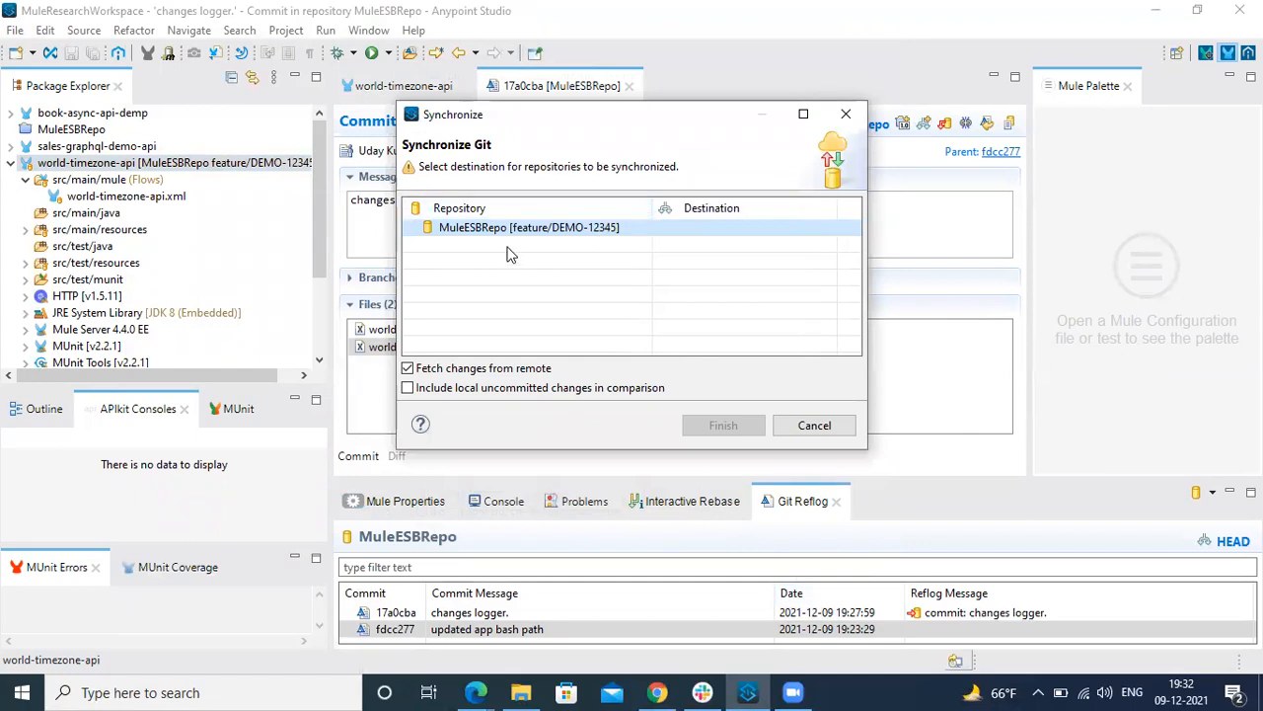
pyautogui.click(835, 424)
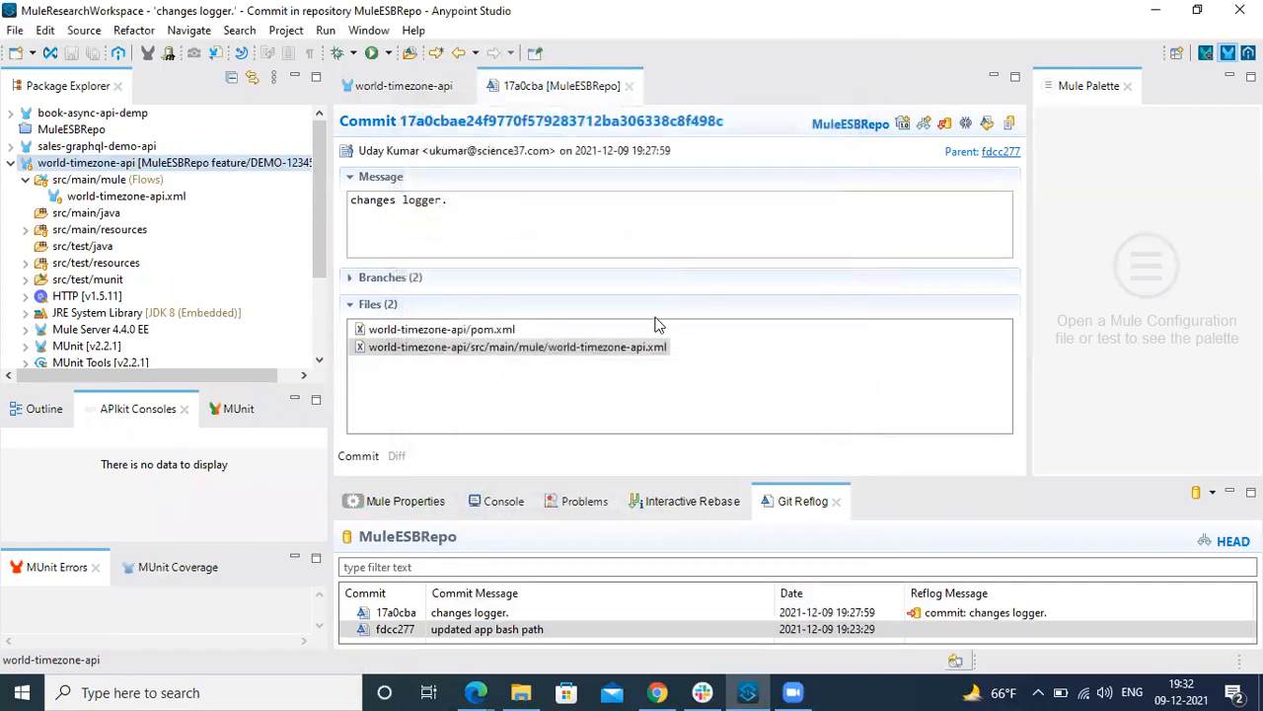
# Step: Close the 17a0cba commit details and show the Book report presentation in the browser
pyautogui.click(628, 86)
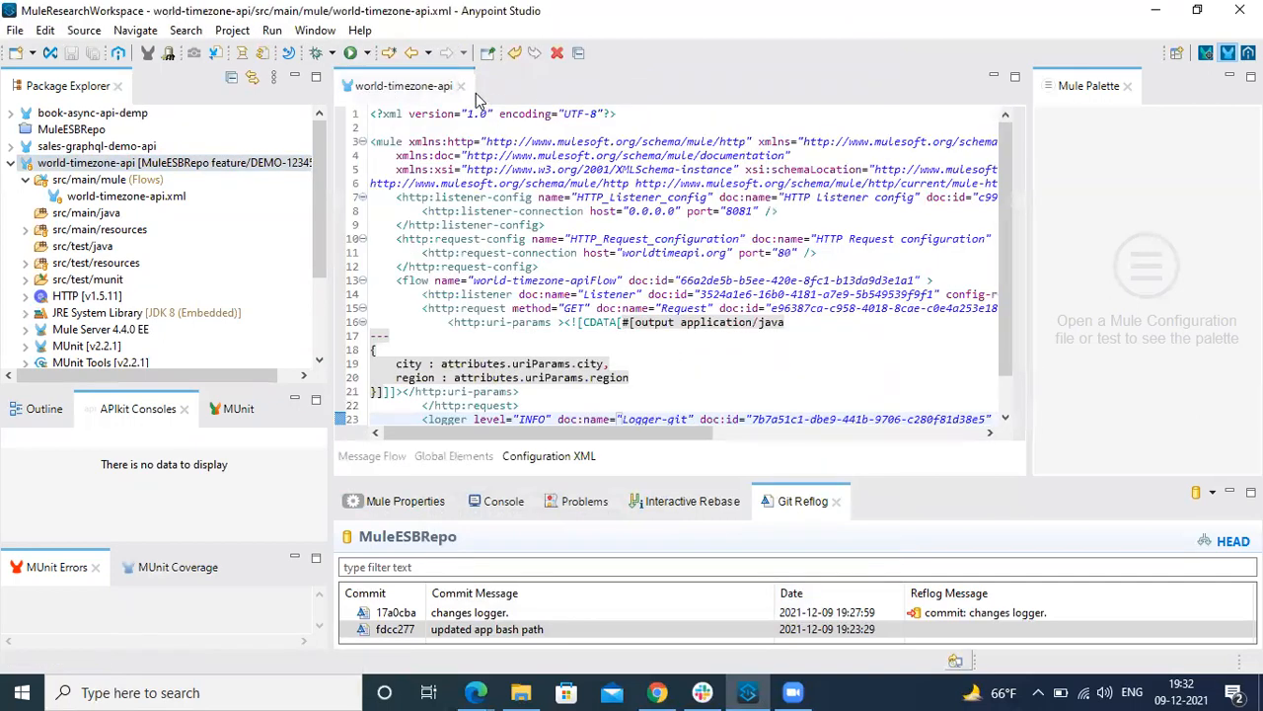
pyautogui.click(679, 379)
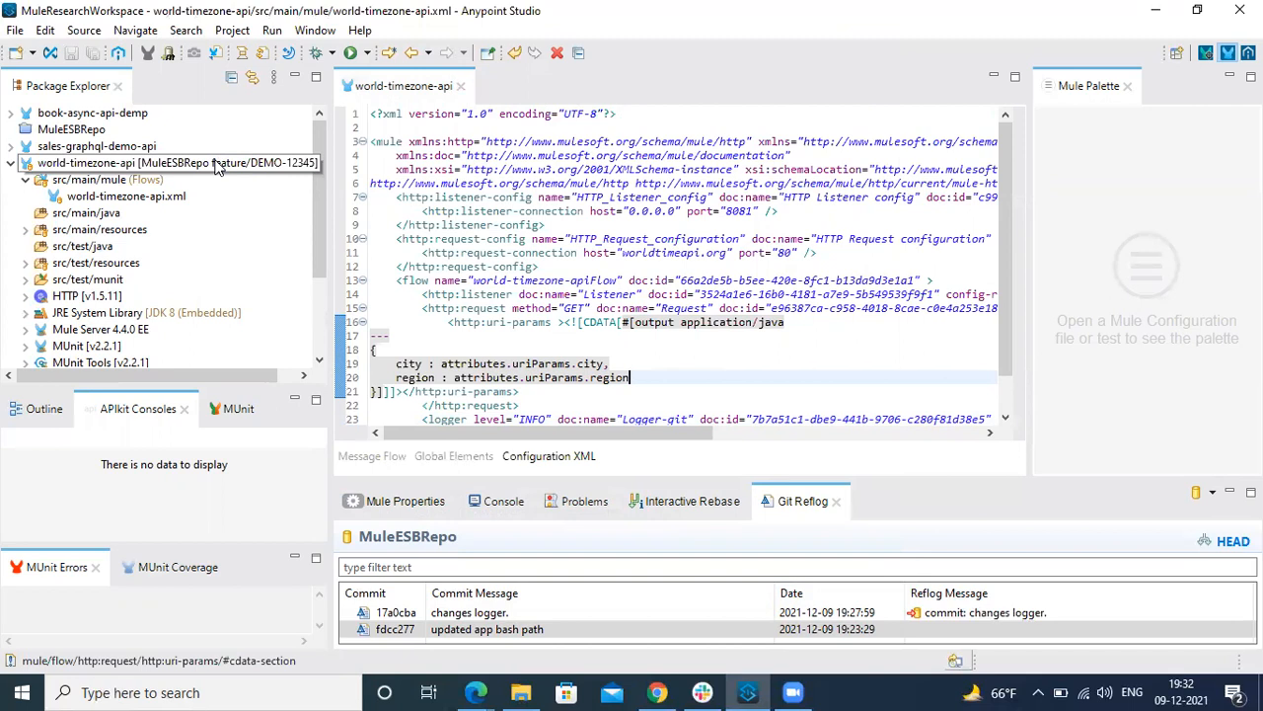
pyautogui.click(476, 692)
pyautogui.click(585, 560)
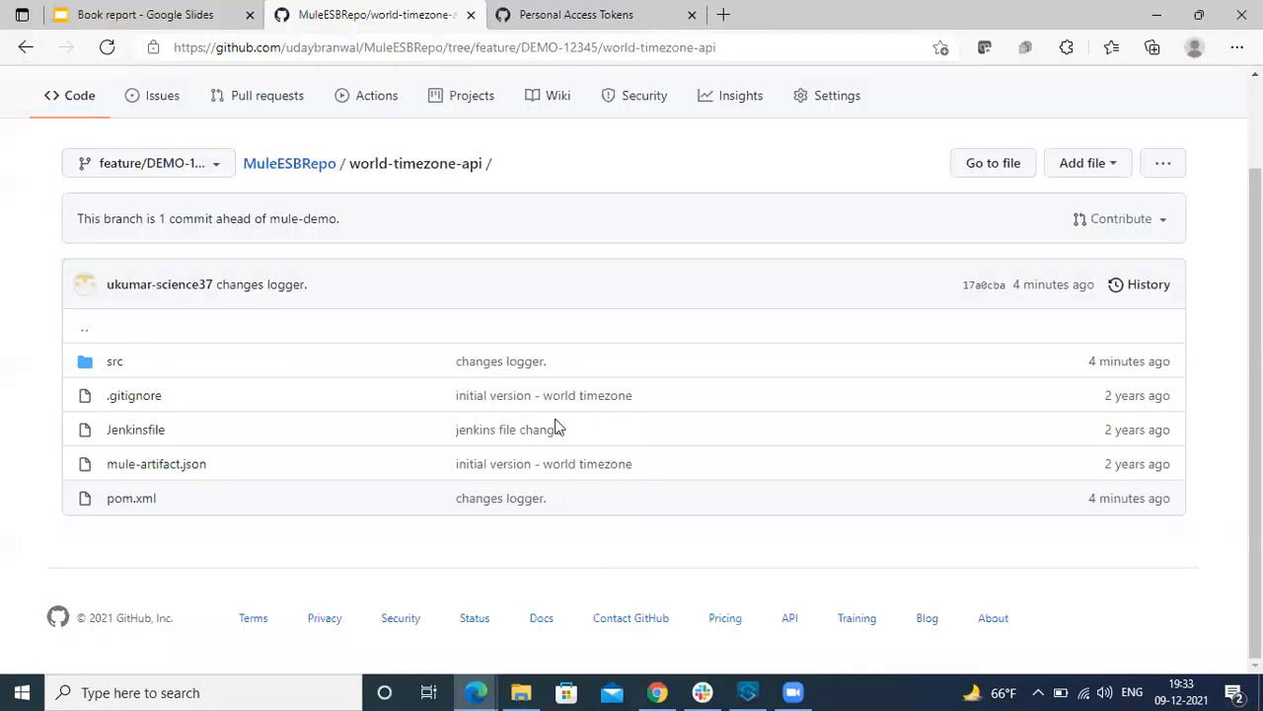
pyautogui.click(183, 18)
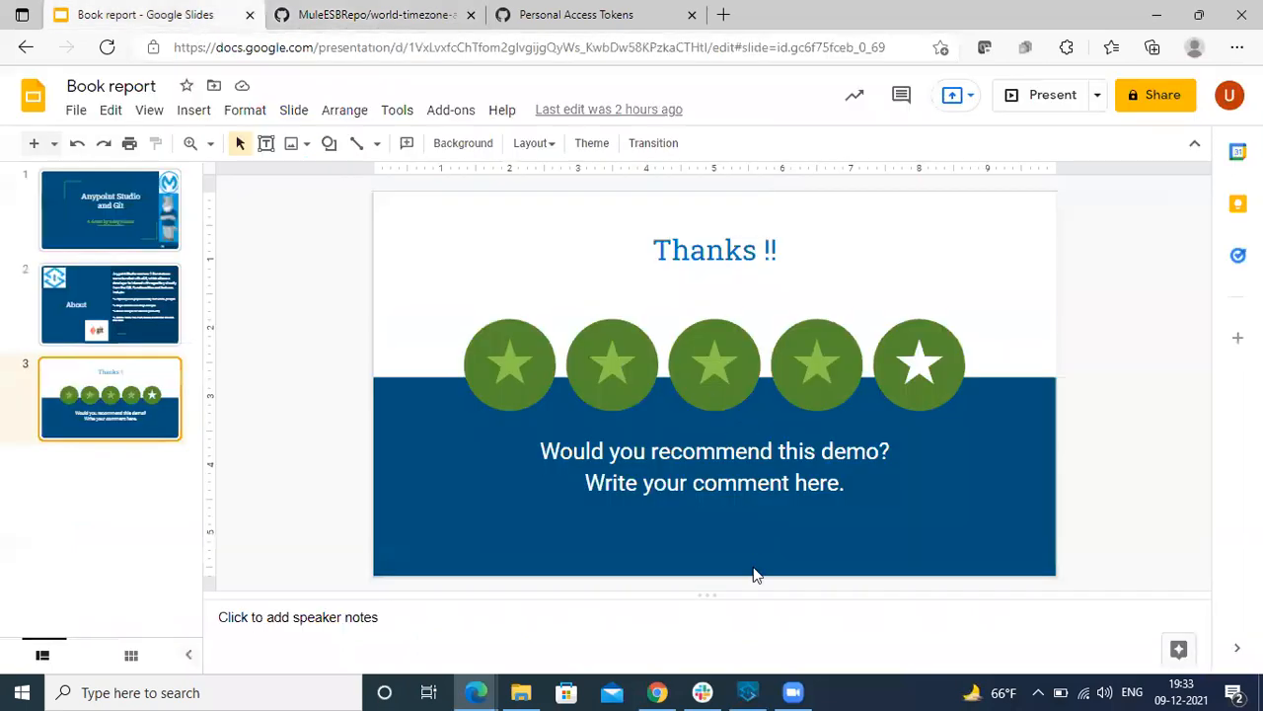